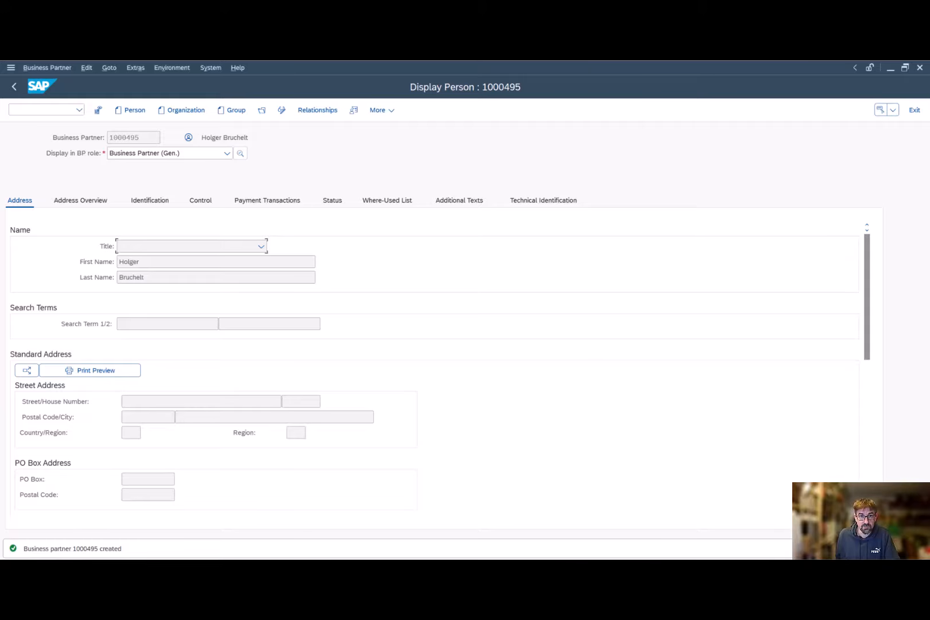
- Switch to the SAP Discovery Center in the browser and open the Event Mesh service details
key(alt+Tab)
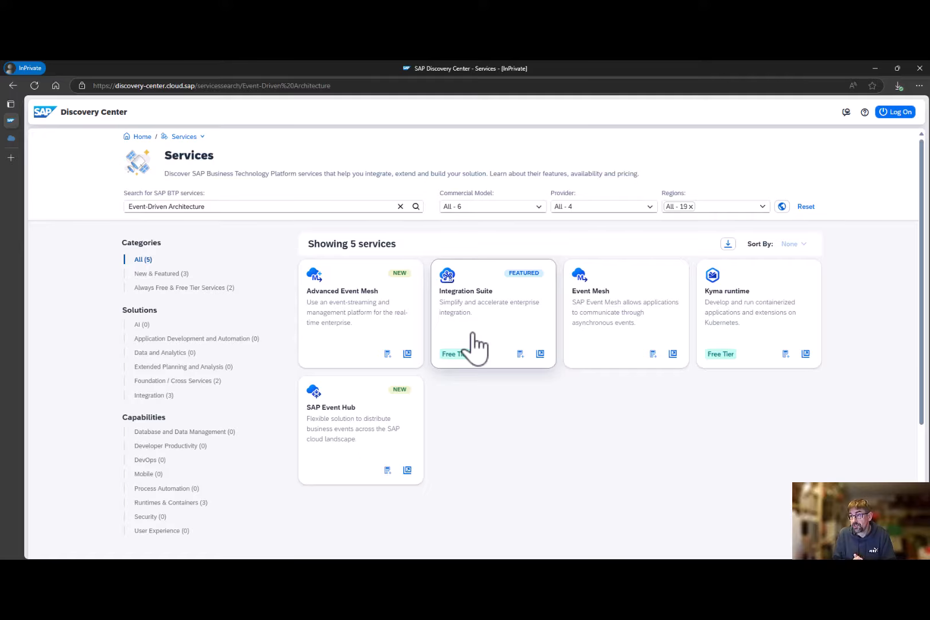
click(613, 328)
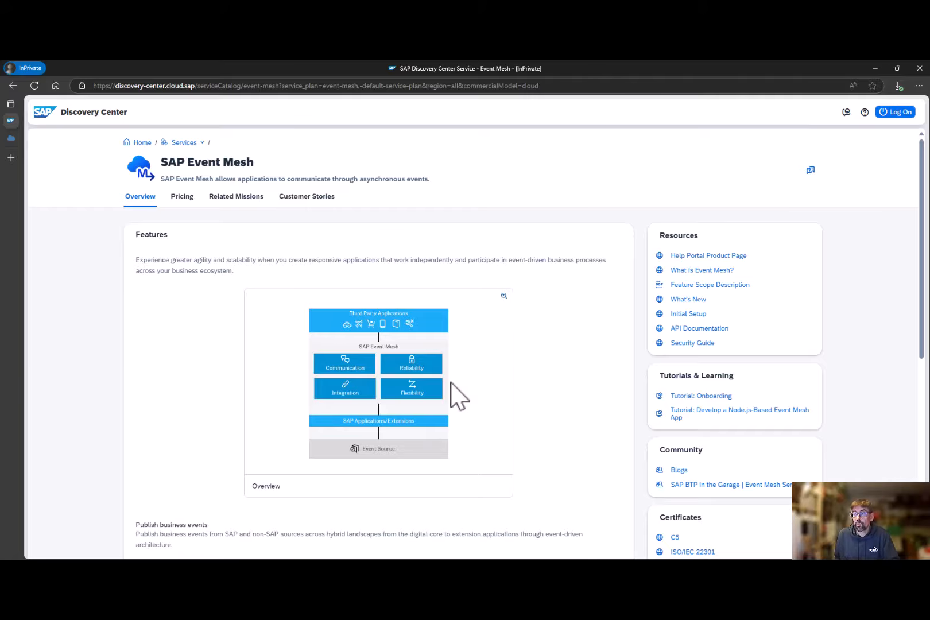
- In the BTP Cockpit, subscribe the Sandbox subaccount to Event Mesh with the standard plan, accepting the possible costs
click(10, 138)
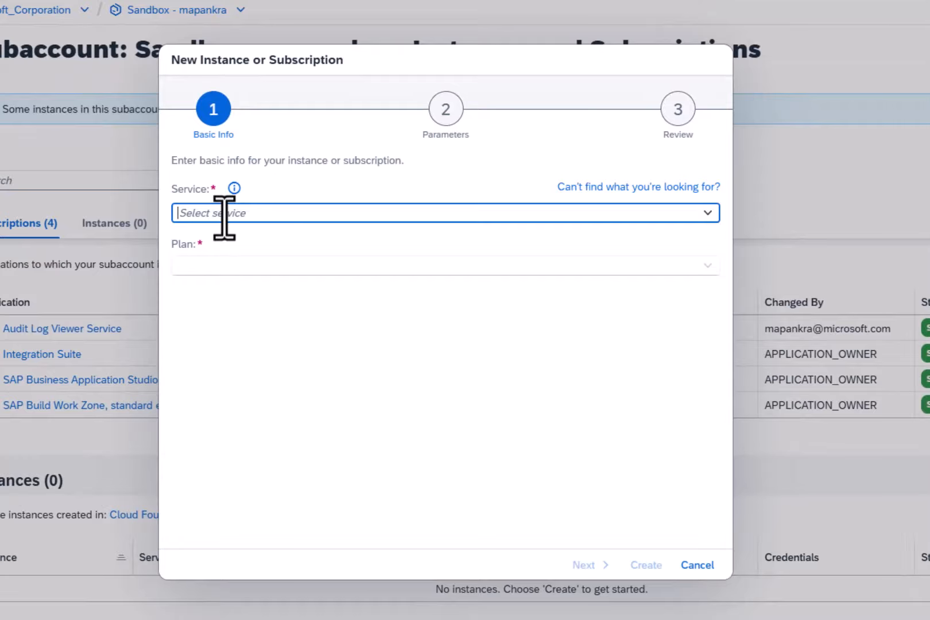
text(Event Mesh)
click(221, 235)
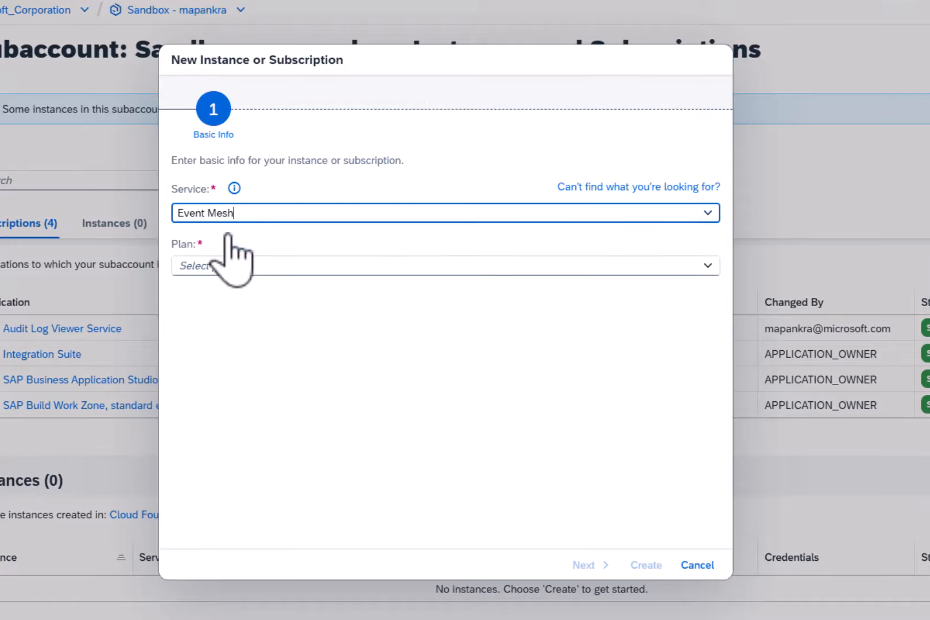
click(707, 266)
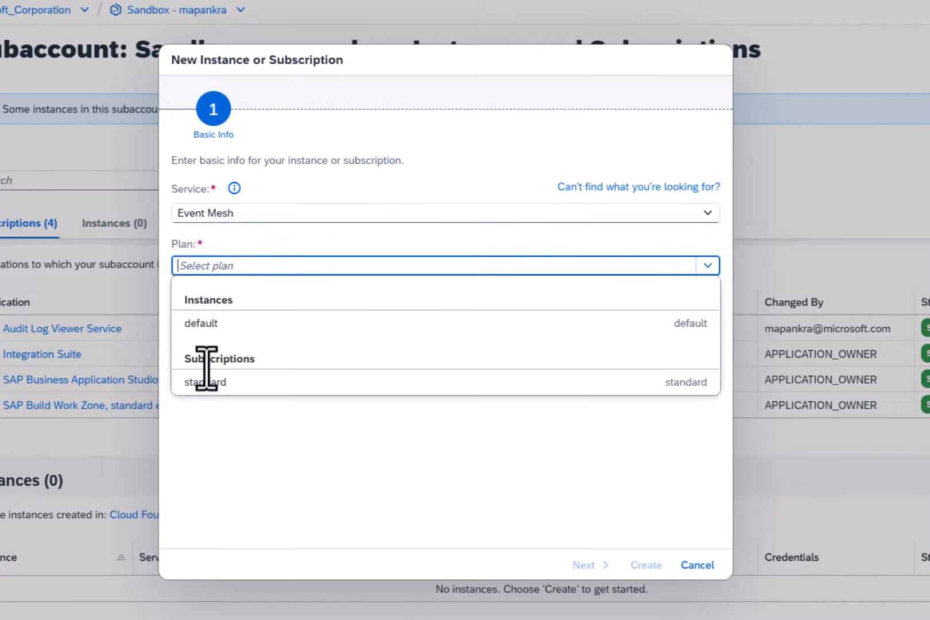
click(198, 381)
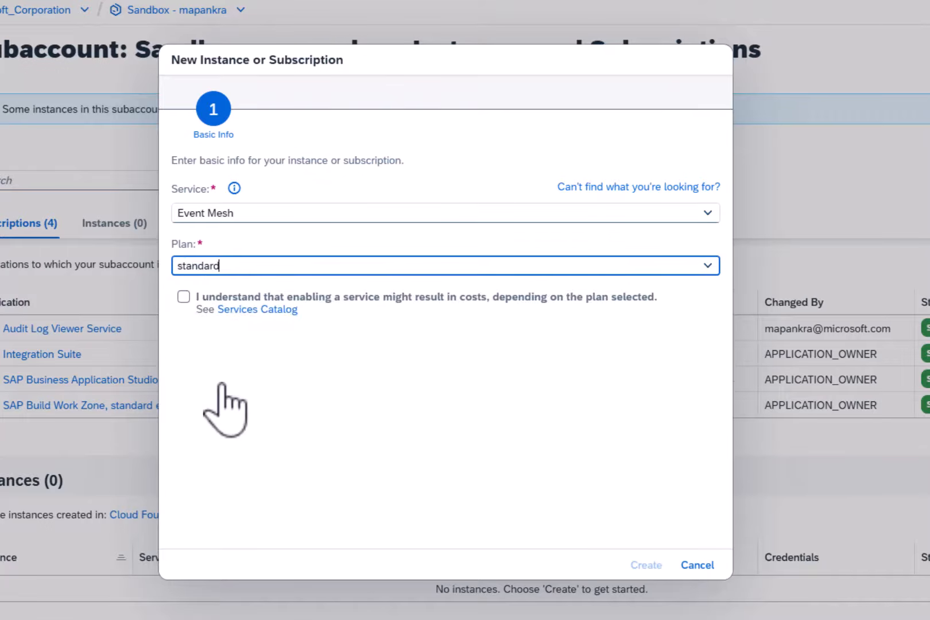
click(183, 296)
click(646, 565)
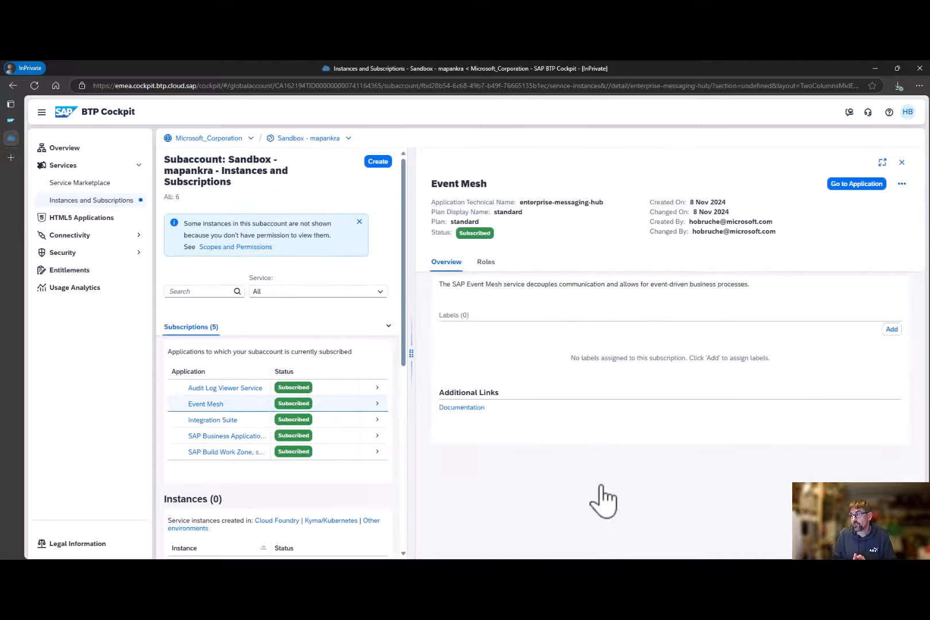
- Launch the Event Mesh application from its subscription and check the access requirements
click(847, 185)
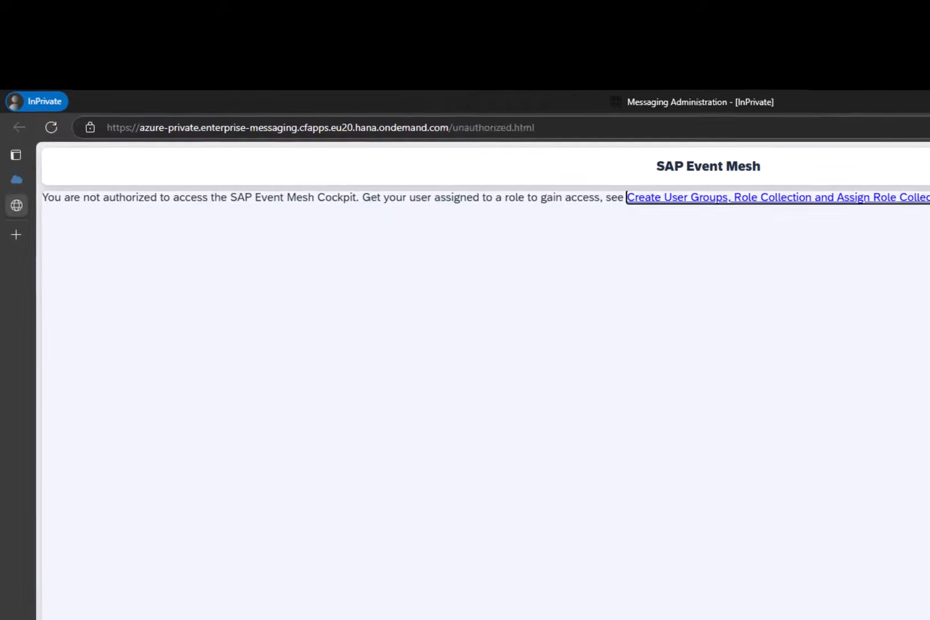
drag(421, 199, 568, 194)
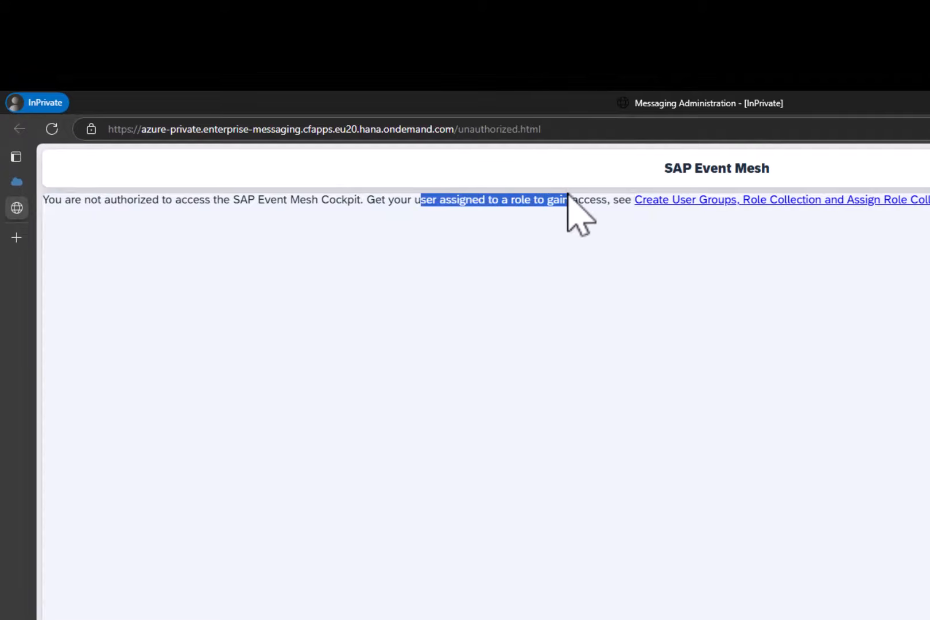
- Assign the Enterprise Messaging Administrator role collection to your own user in the BTP Cockpit subaccount
click(17, 183)
click(94, 380)
click(85, 406)
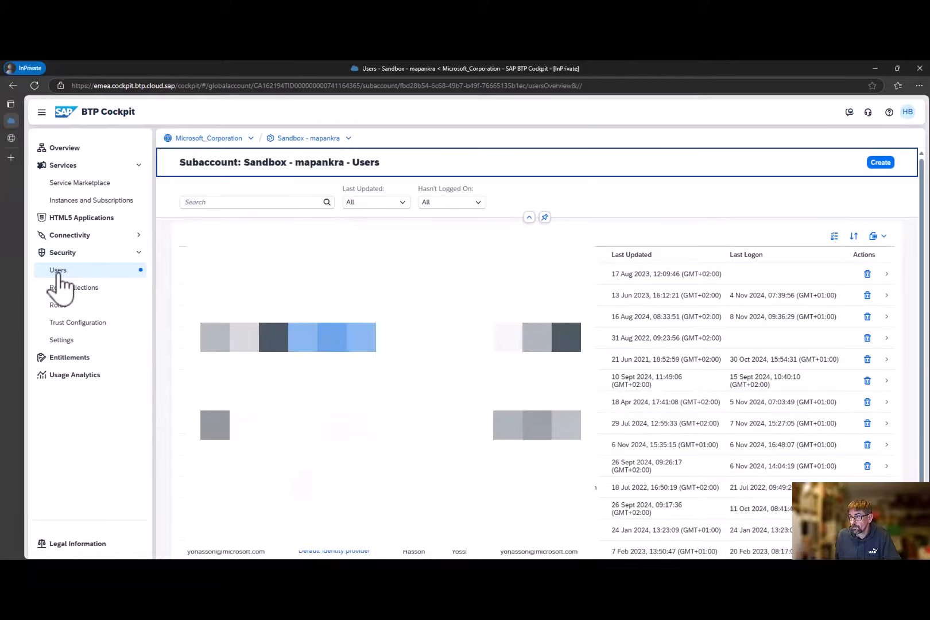
click(792, 316)
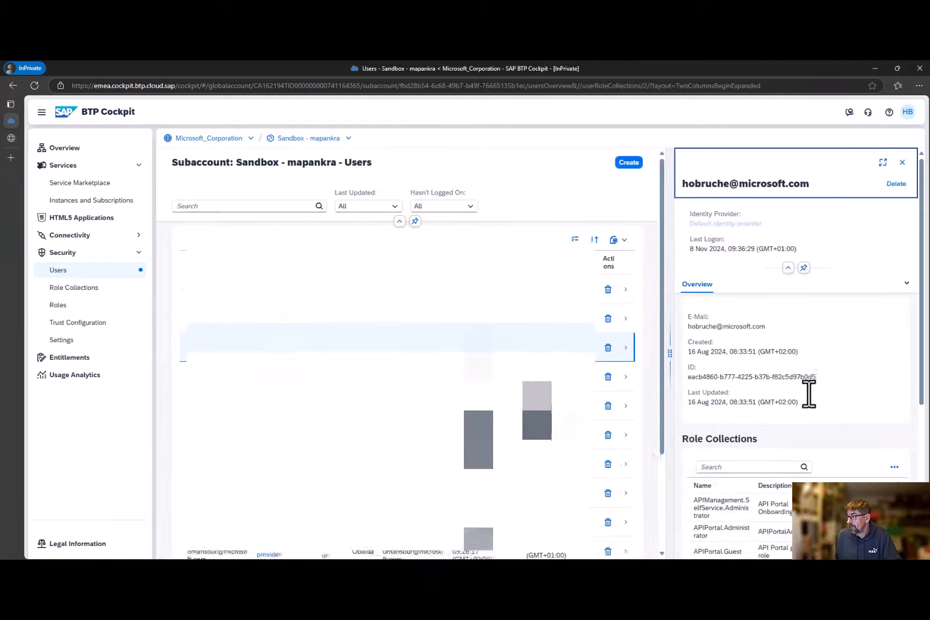
click(894, 467)
click(872, 417)
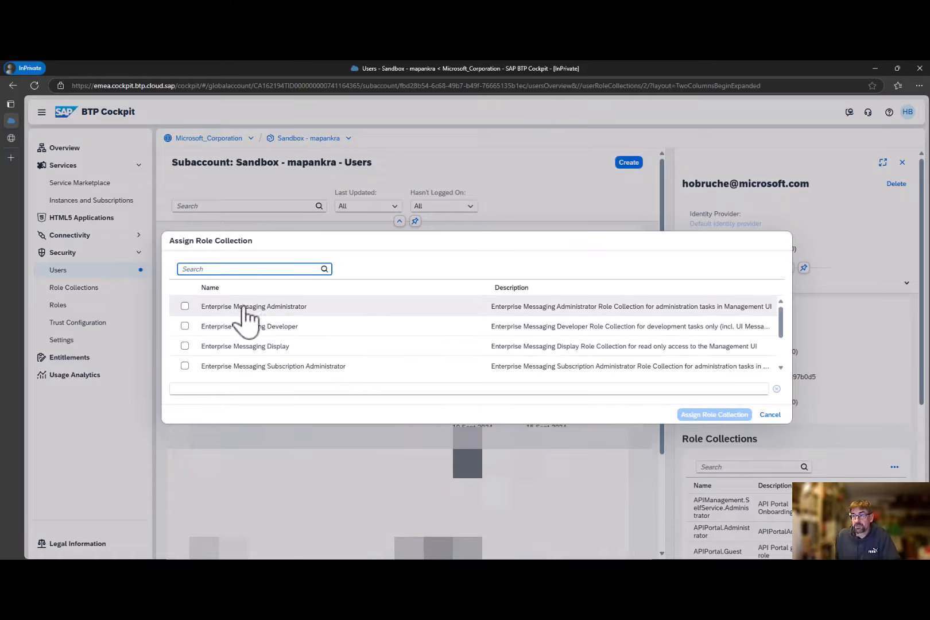
click(184, 306)
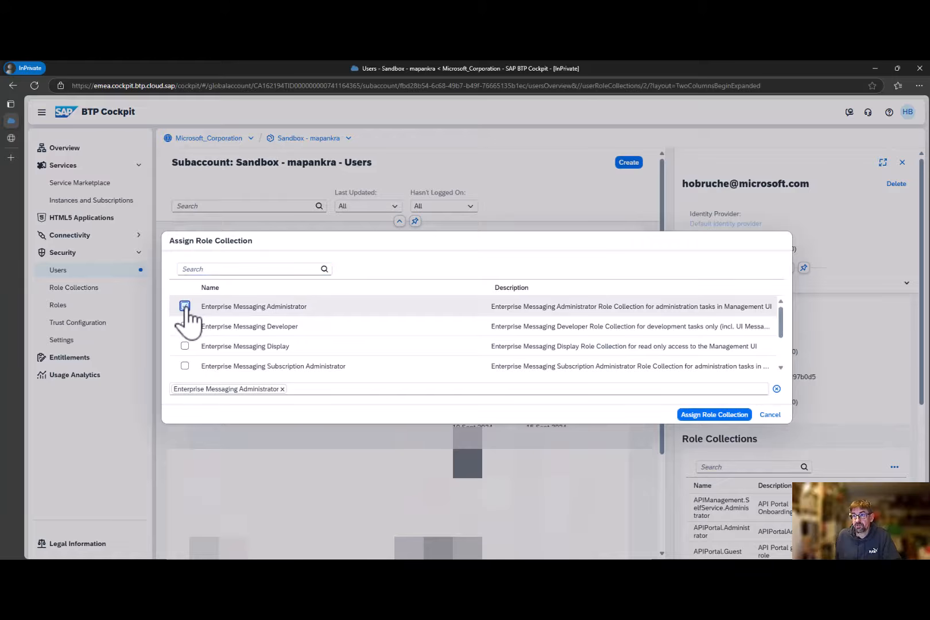
click(710, 414)
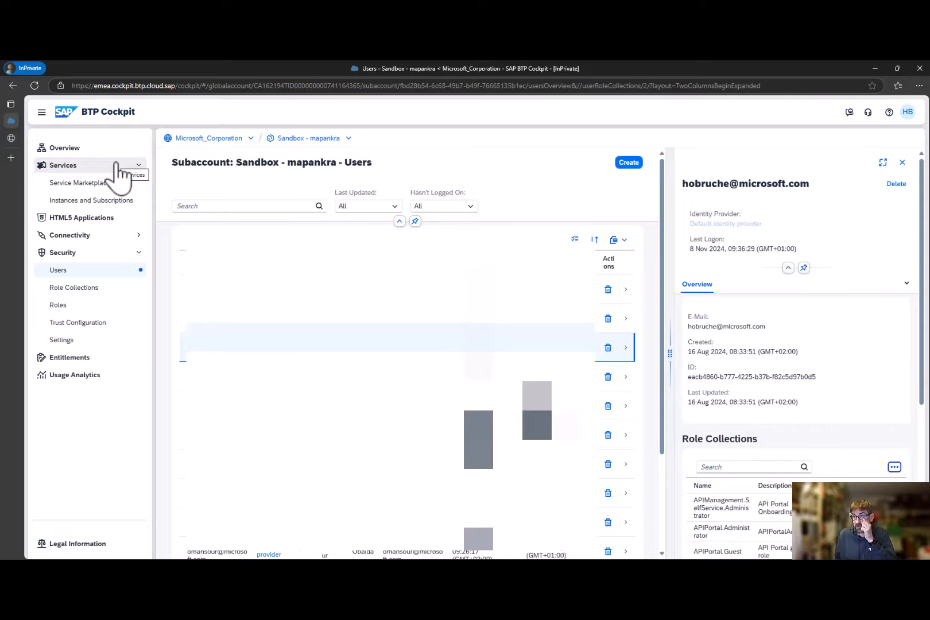
- Copy the cockpit address, close the private browser, and reopen the address in a new private session, authenticating with the certificate
click(323, 85)
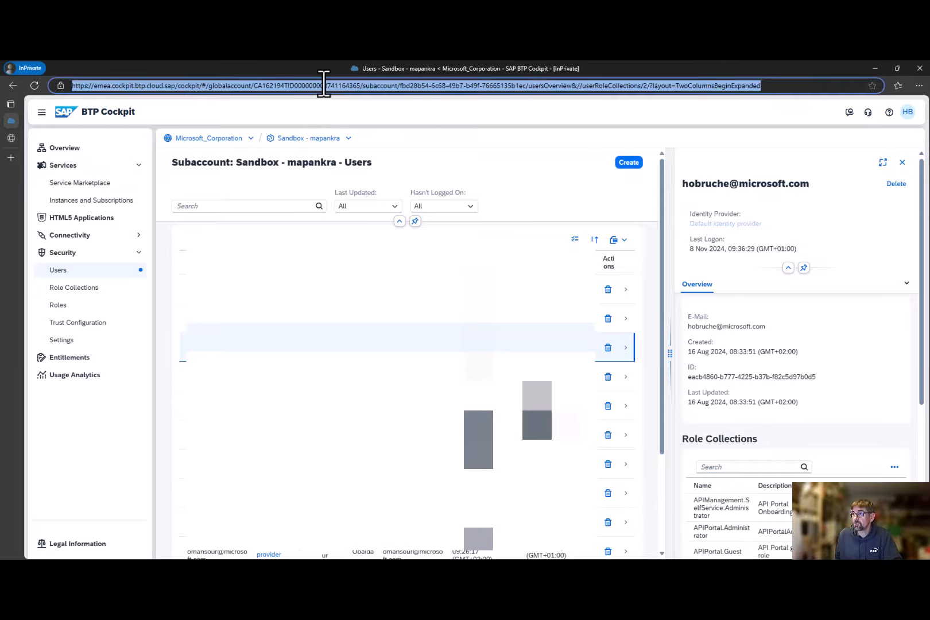
click(918, 68)
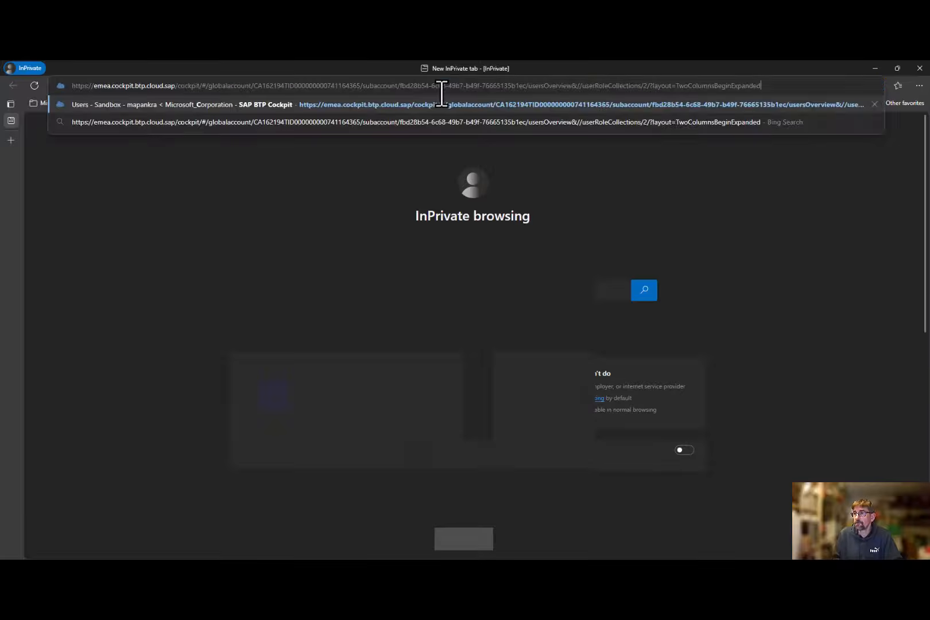
key(Return)
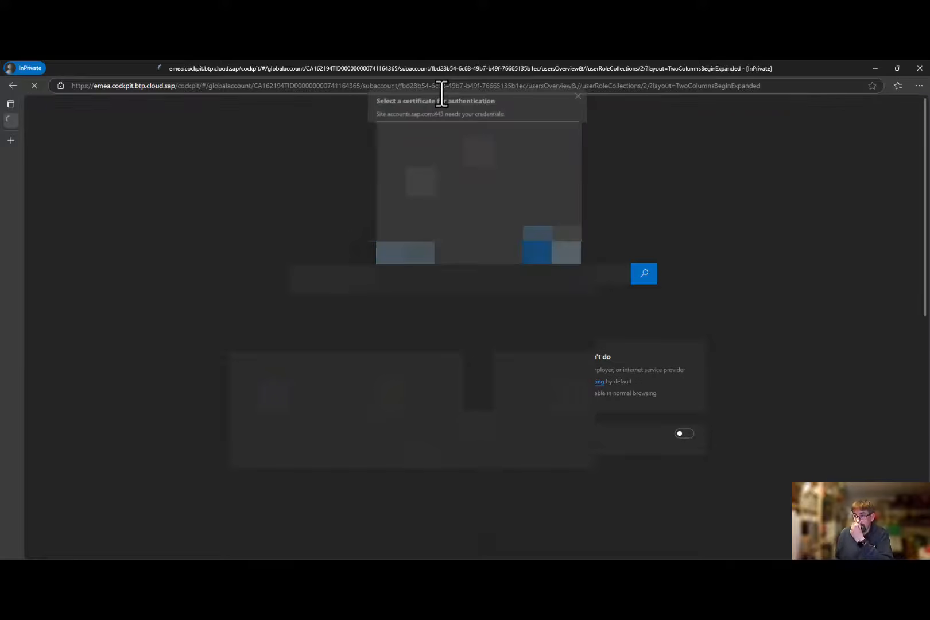
click(449, 182)
click(527, 250)
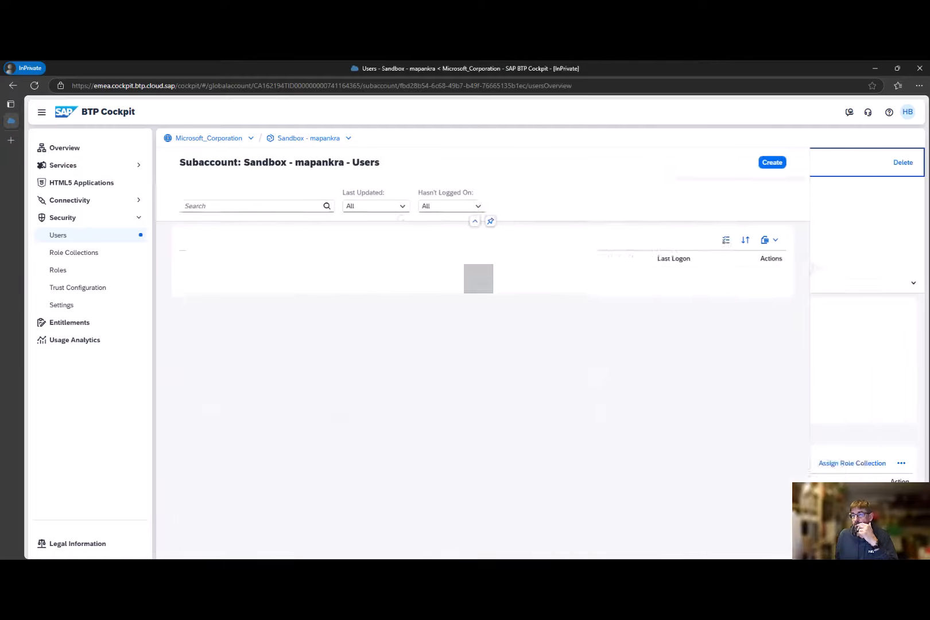
- Launch Event Mesh from the subaccount's Instances and Subscriptions and read the getting-started hint on its message clients page
click(68, 165)
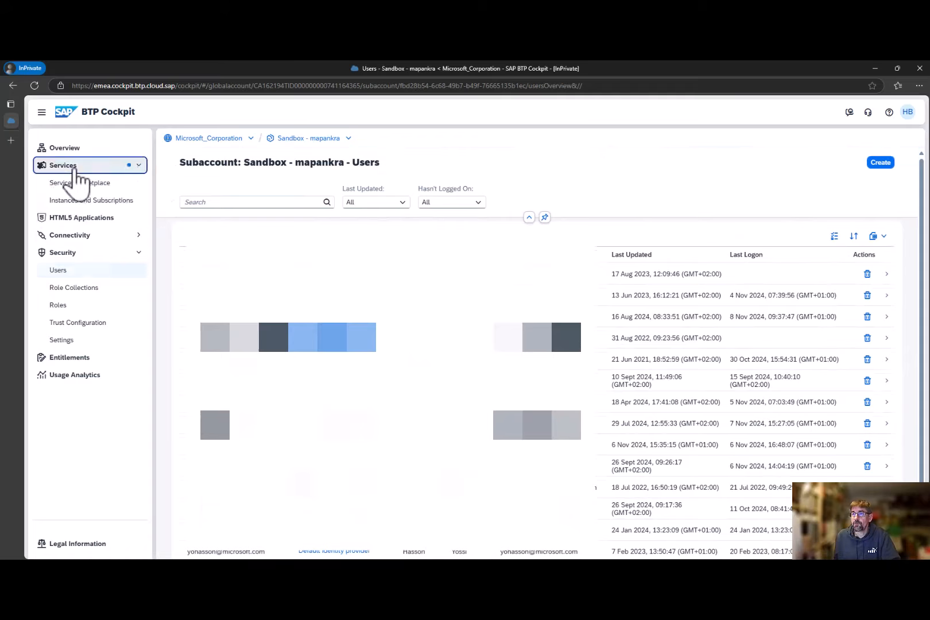
click(70, 201)
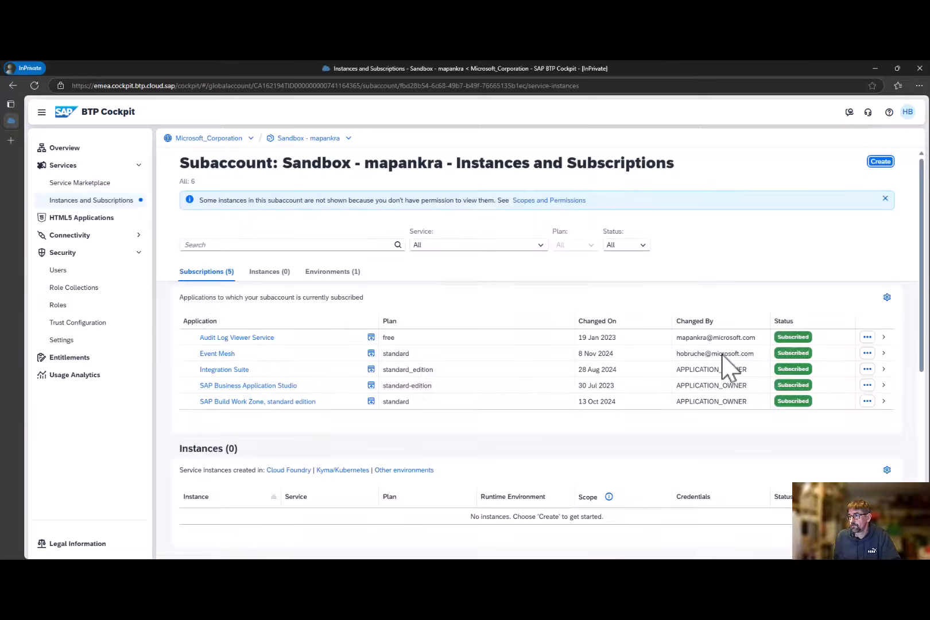
click(311, 353)
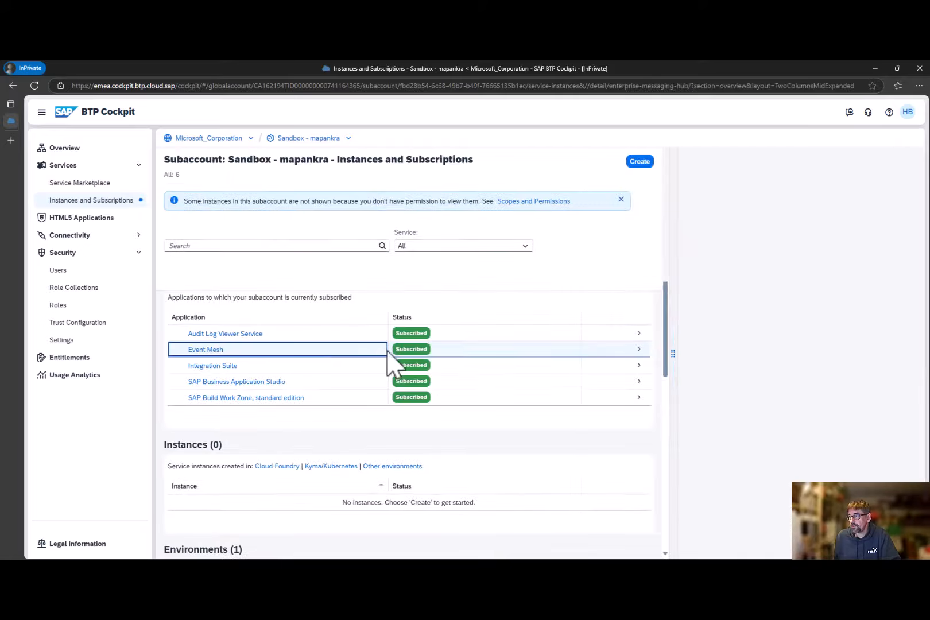
click(864, 184)
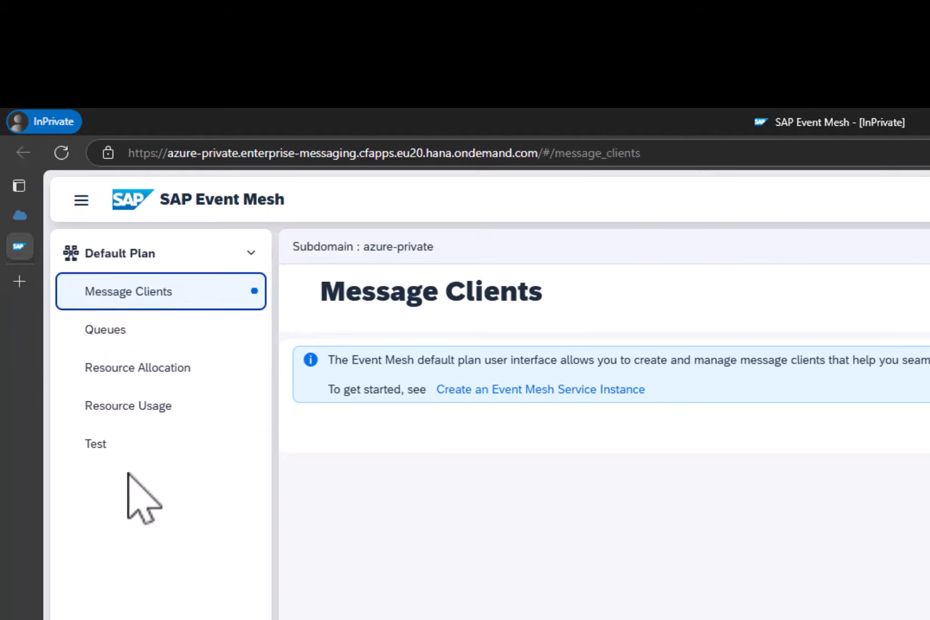
drag(646, 392, 488, 394)
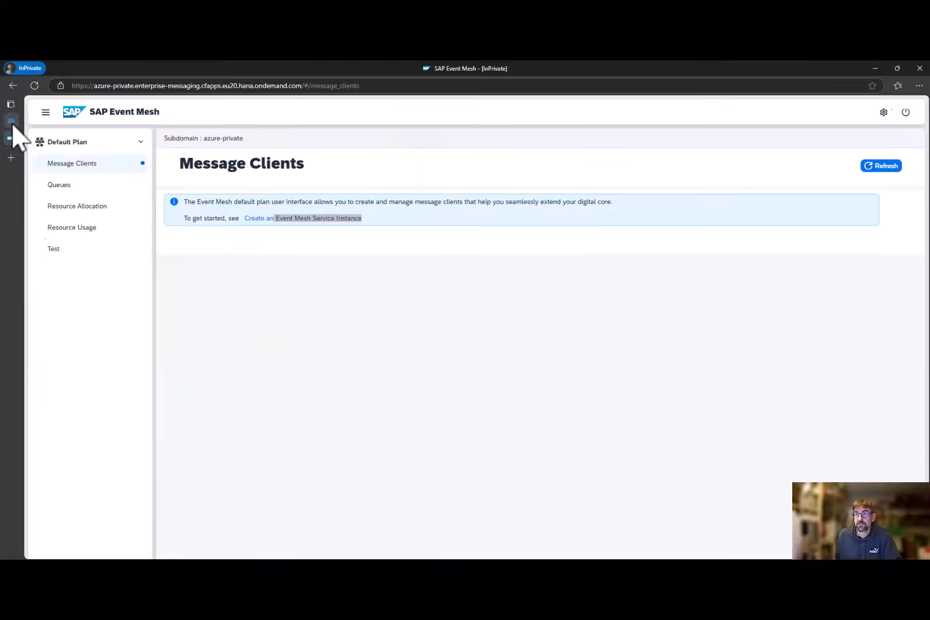
- Back in the BTP Cockpit, start a new service instance for Event Mesh with the default instance plan
click(13, 151)
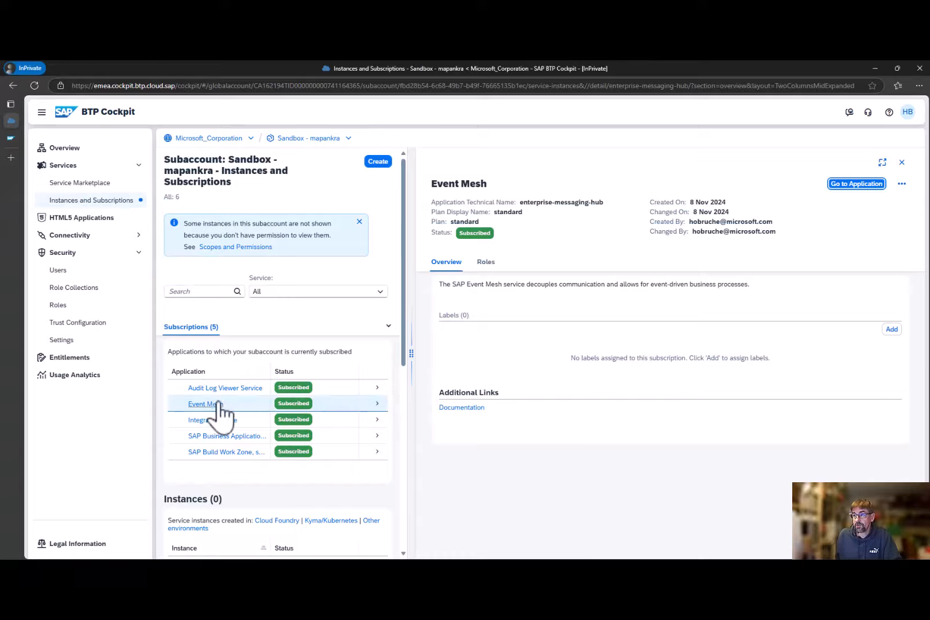
click(382, 162)
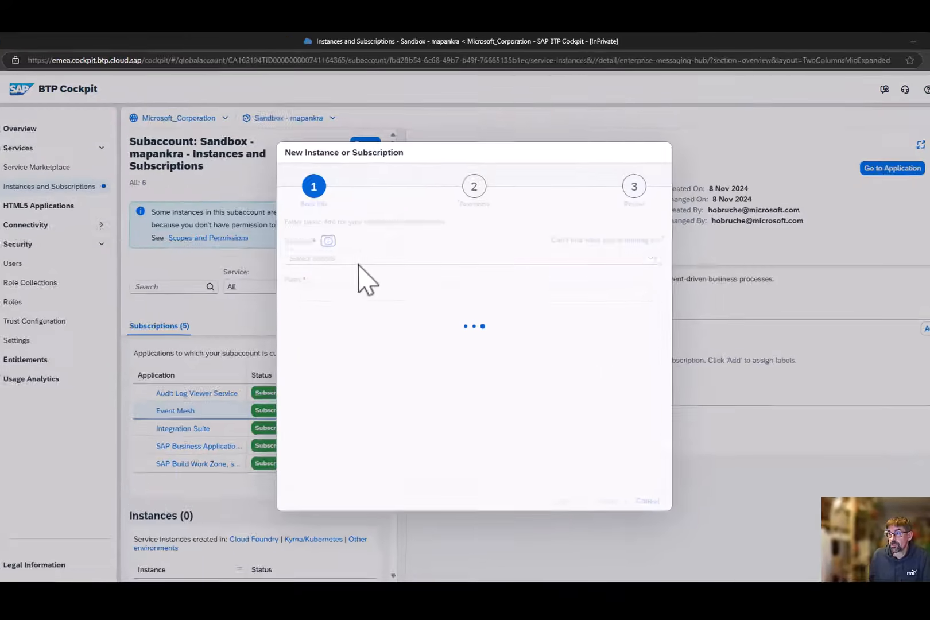
click(364, 265)
text(Event Mesh)
click(211, 242)
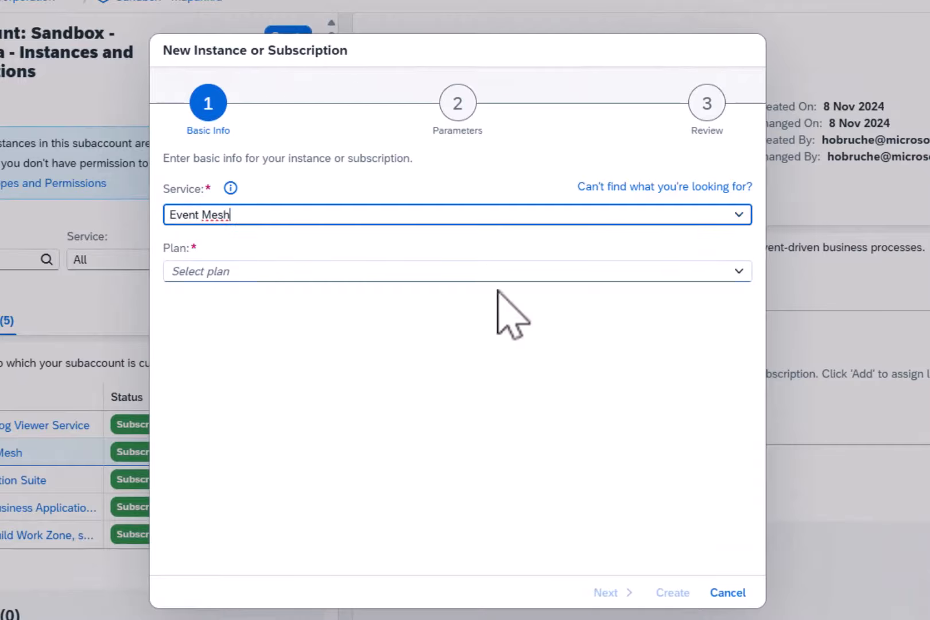
click(739, 272)
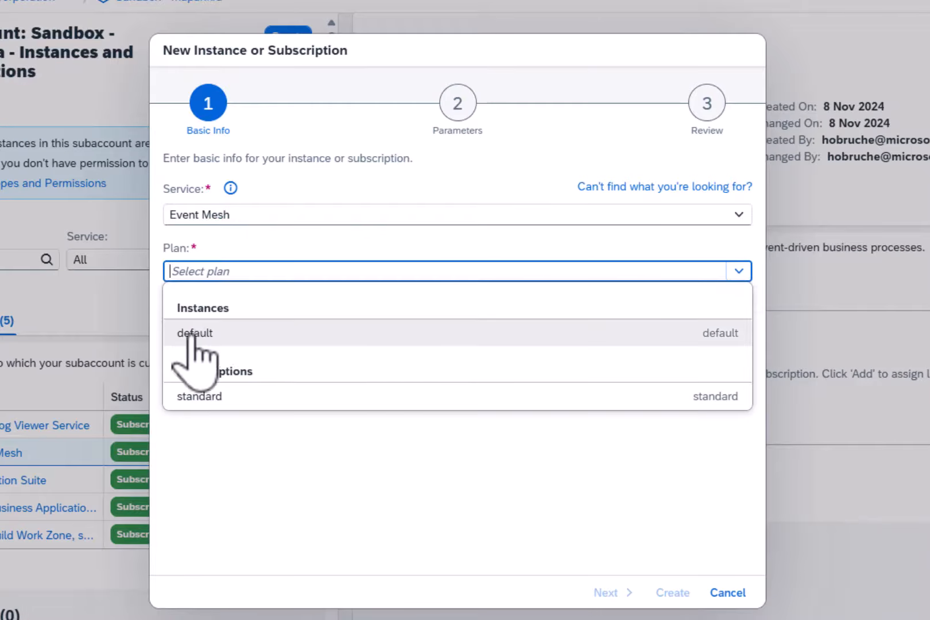
click(213, 338)
- Accept the possible costs, give the instance a name beginning with receiveEventsFromS, and proceed to the parameters
click(176, 305)
click(198, 476)
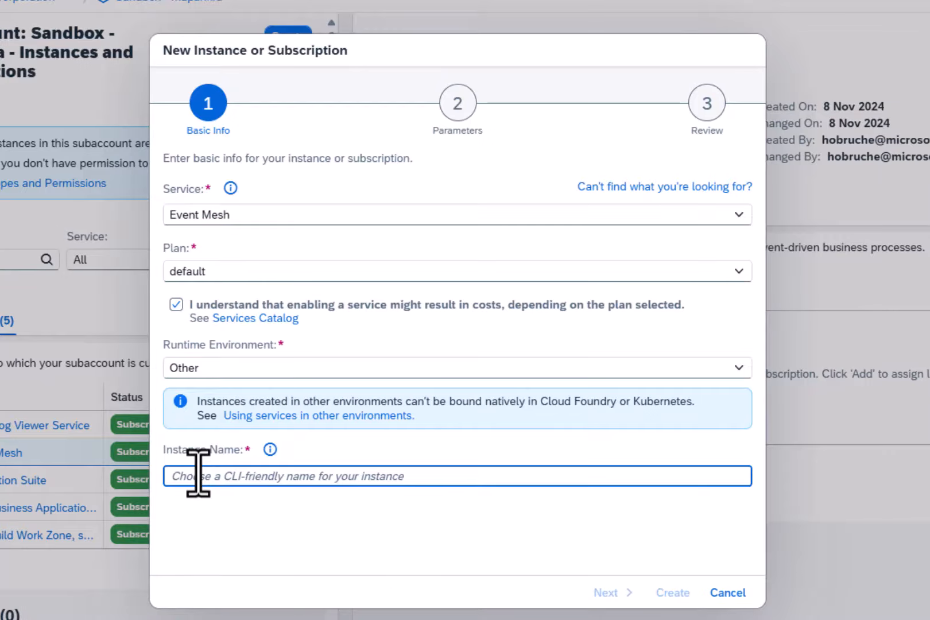
text(receiveEventsFromS)
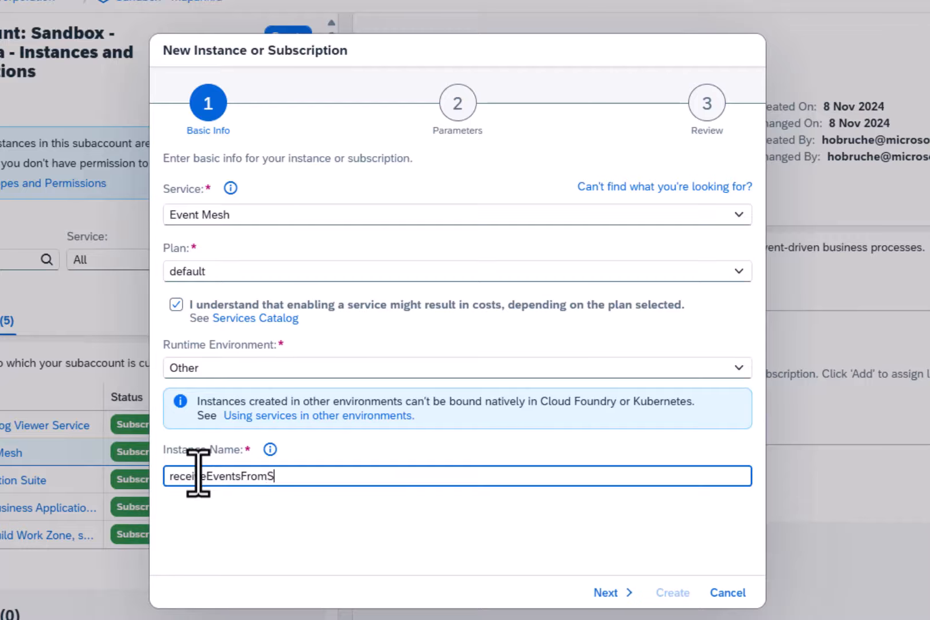
click(604, 592)
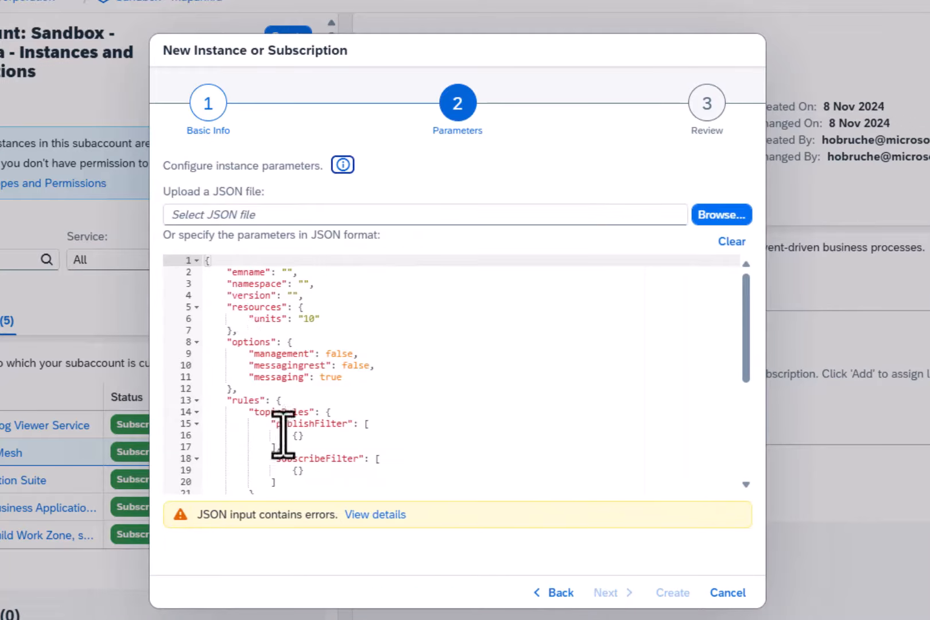
- Replace the JSON parameters with the copied ones for emname eventMeshSandboxAzure, namespace default/az/hbr, version 1.1.0 and all options true, and review them
click(246, 272)
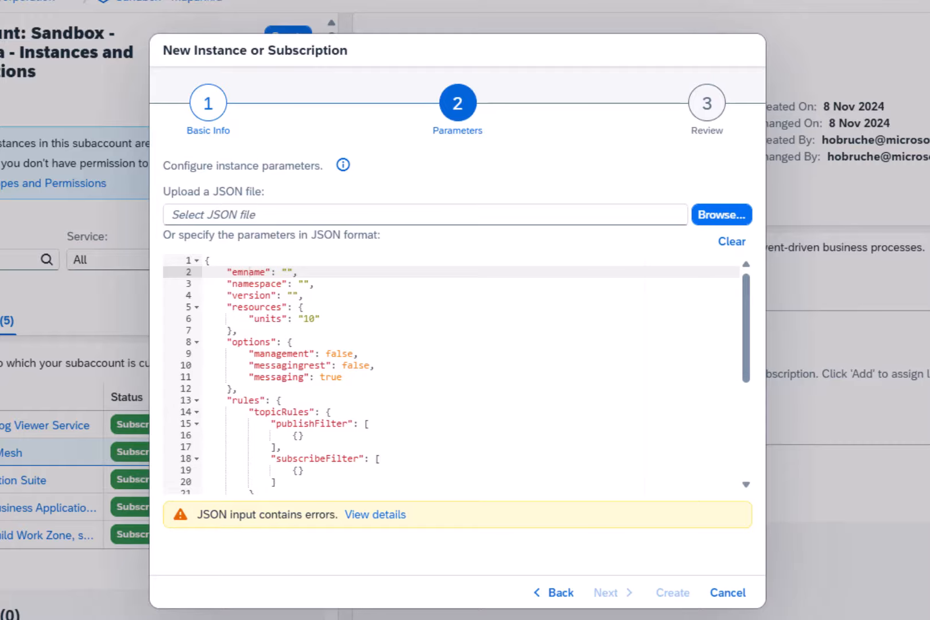
click(453, 305)
key(ctrl+a)
key(ctrl+v)
scroll(361, 361, up, 4)
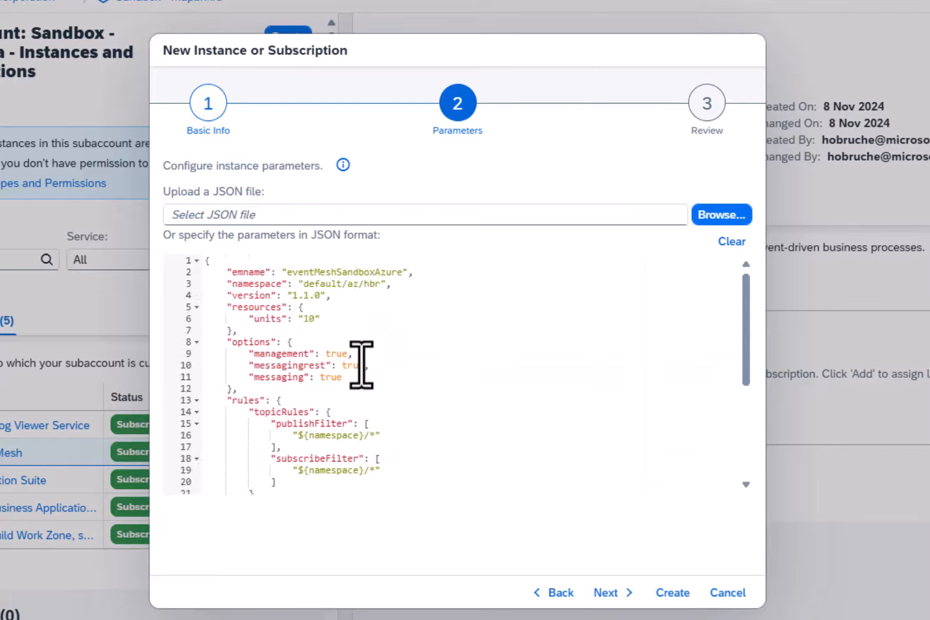
click(332, 271)
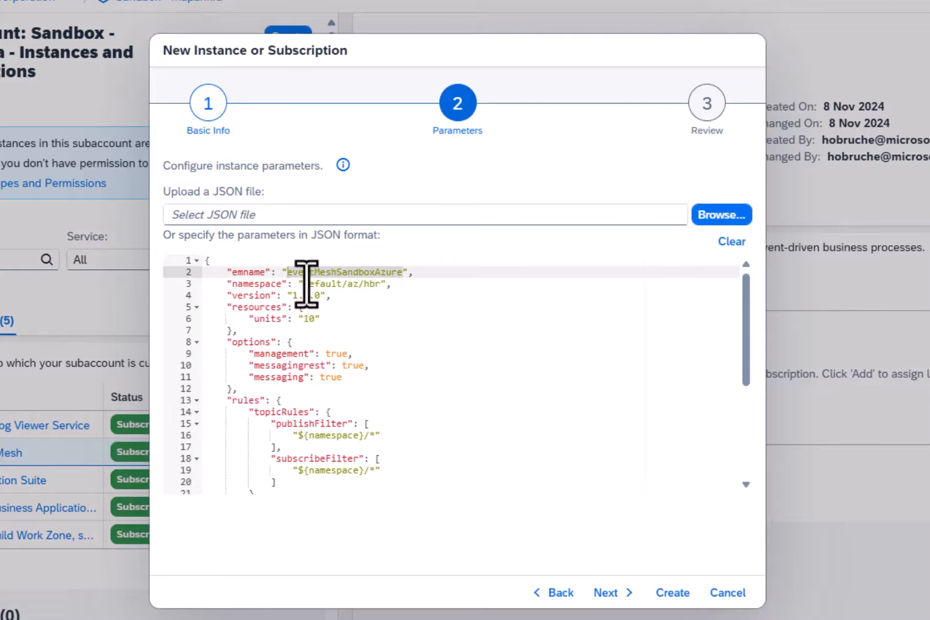
drag(304, 284, 374, 285)
drag(293, 295, 325, 297)
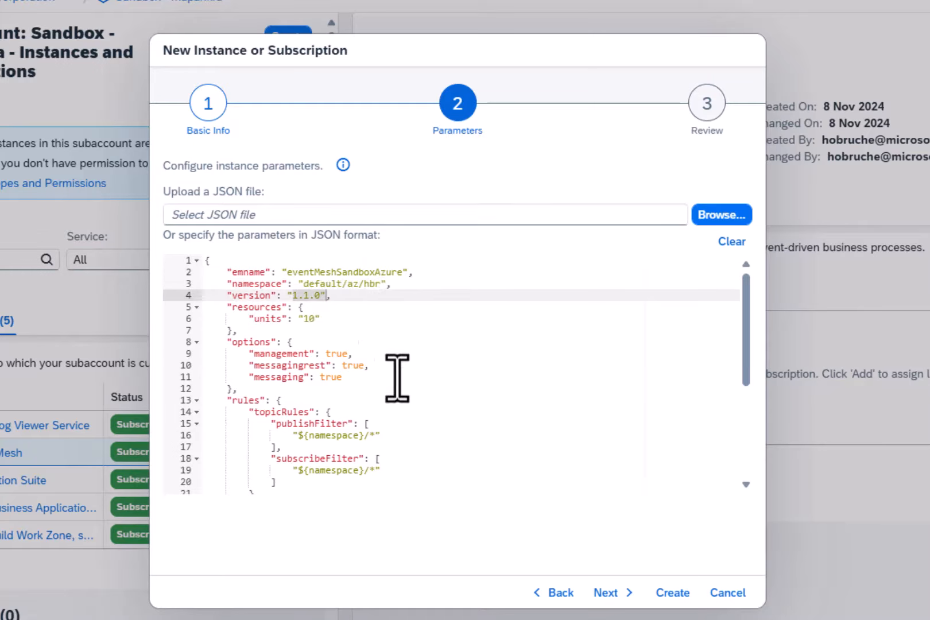
scroll(397, 379, down, 1)
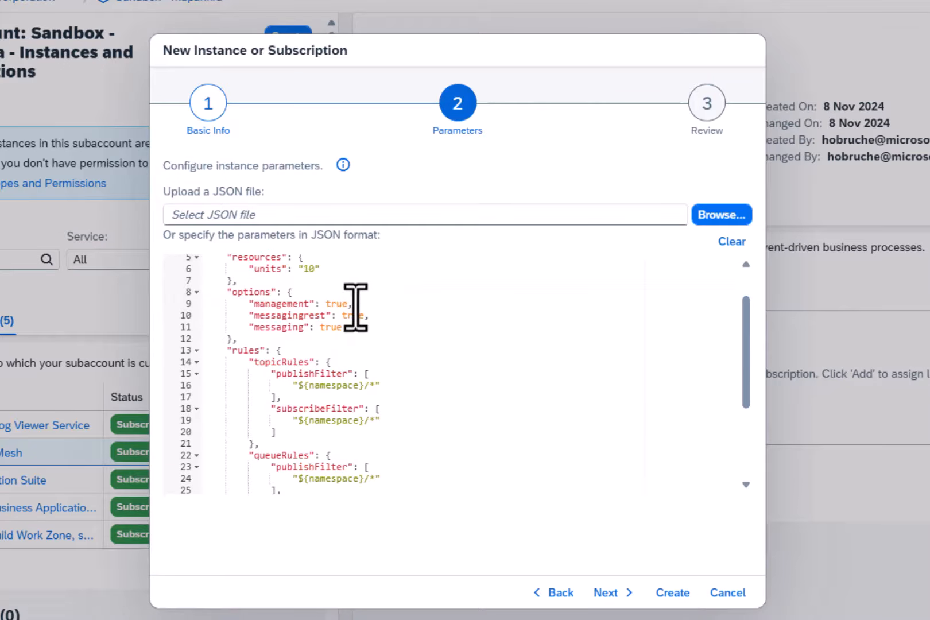
- Examine the messaging options and the topic and queue rules in the instance's JSON parameters
drag(356, 307, 325, 307)
drag(382, 325, 307, 316)
click(339, 352)
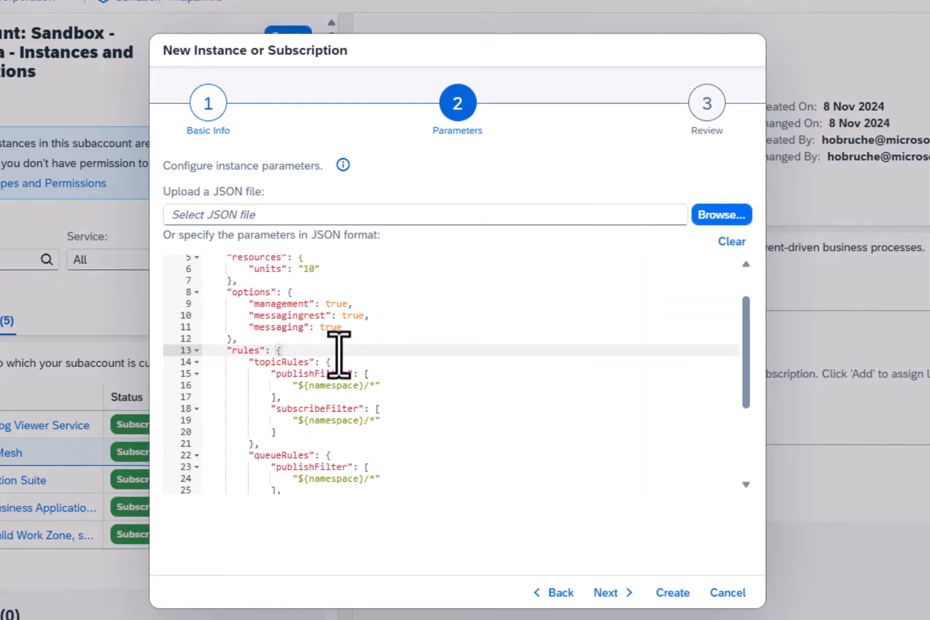
scroll(357, 328, down, 2)
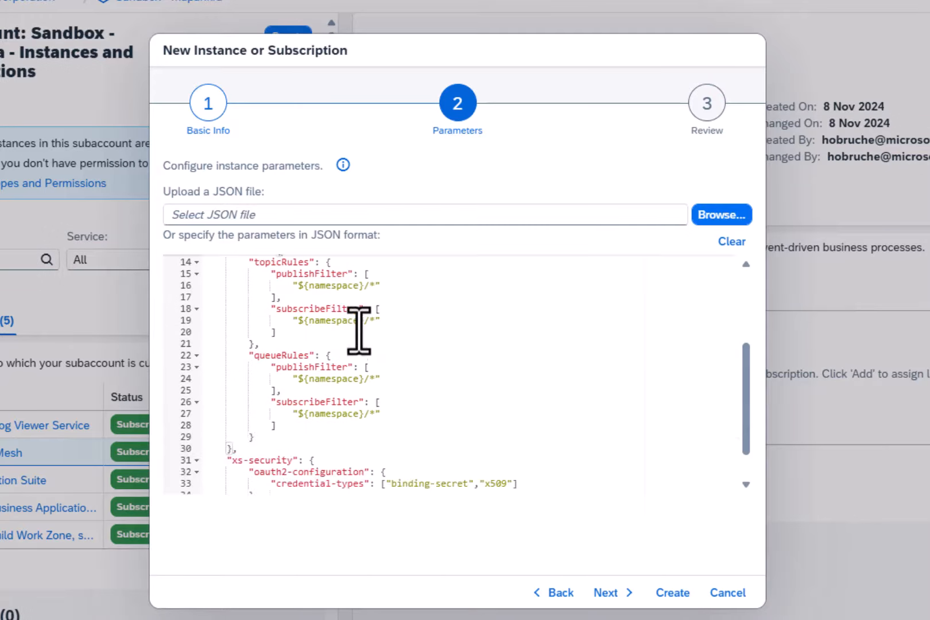
scroll(320, 304, up, 1)
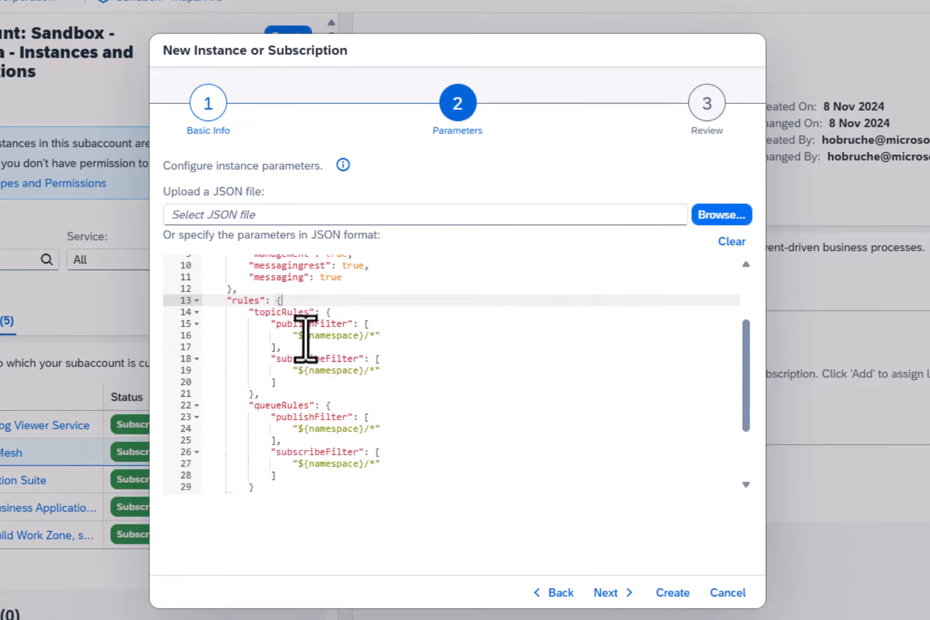
click(291, 336)
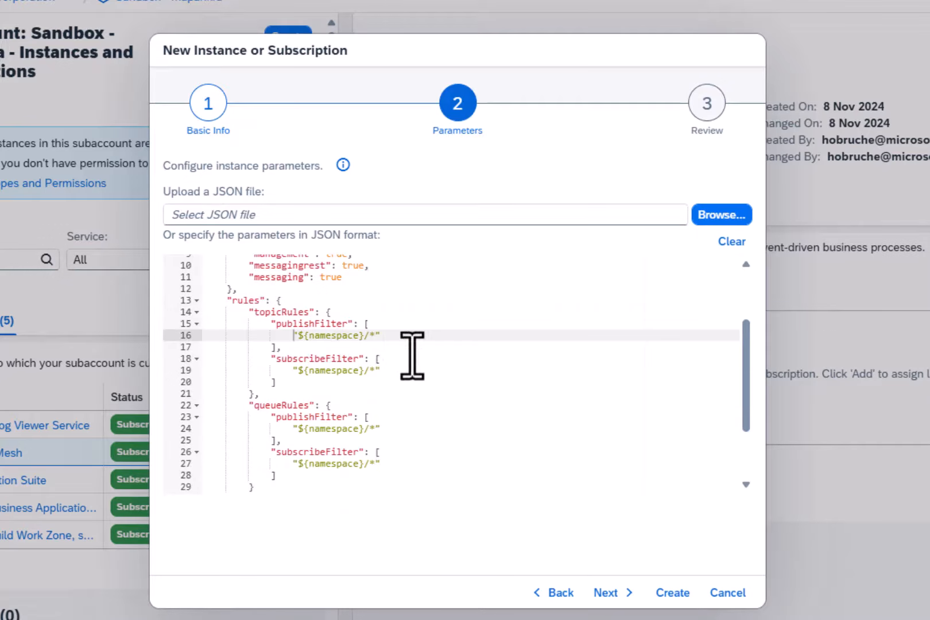
scroll(445, 382, down, 1)
scroll(445, 382, down, 1)
- Proceed to the review, create the receiveEventsFromS4 instance, and check its entry under Instances
click(605, 592)
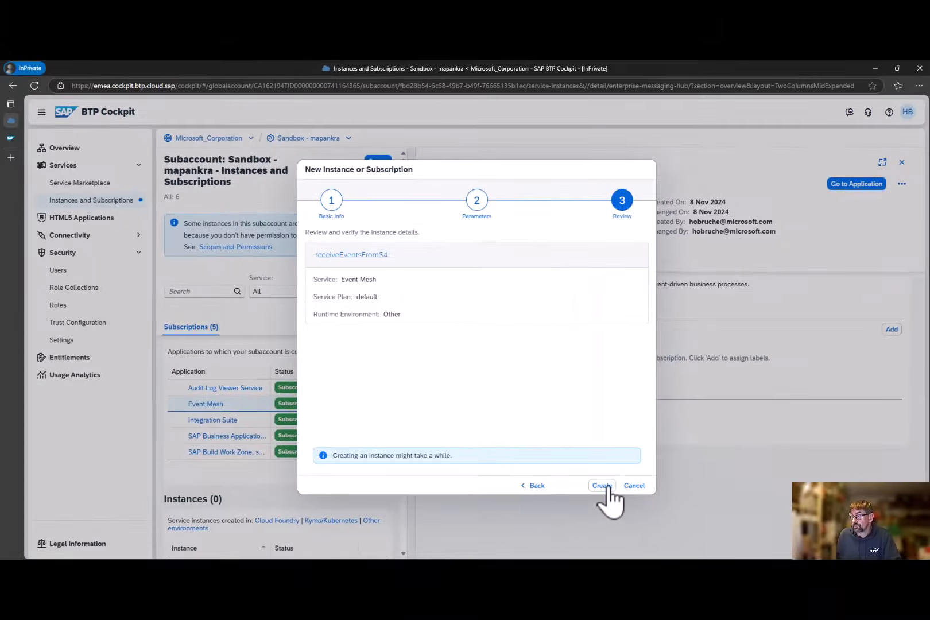
click(603, 486)
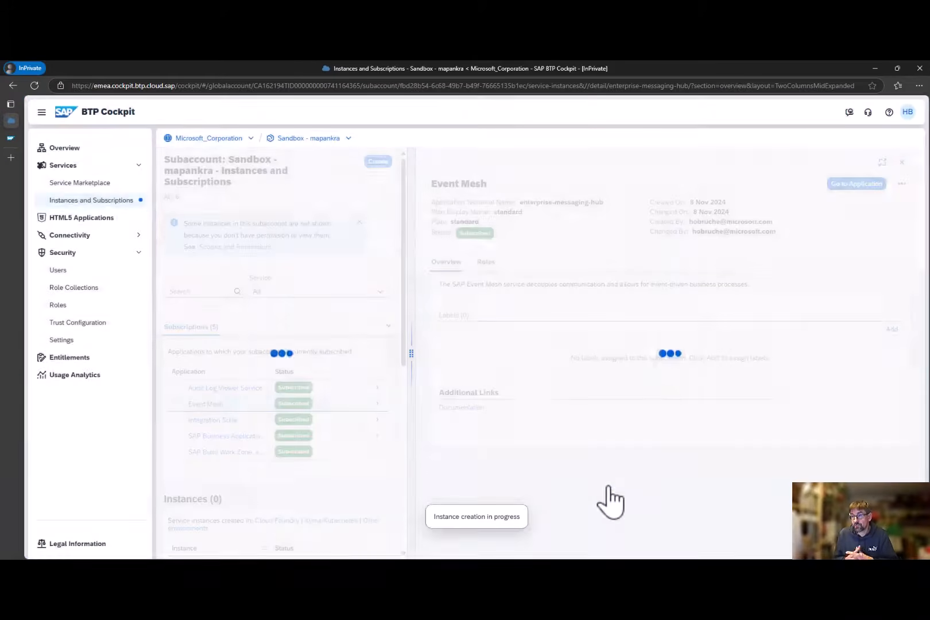
scroll(379, 416, down, 5)
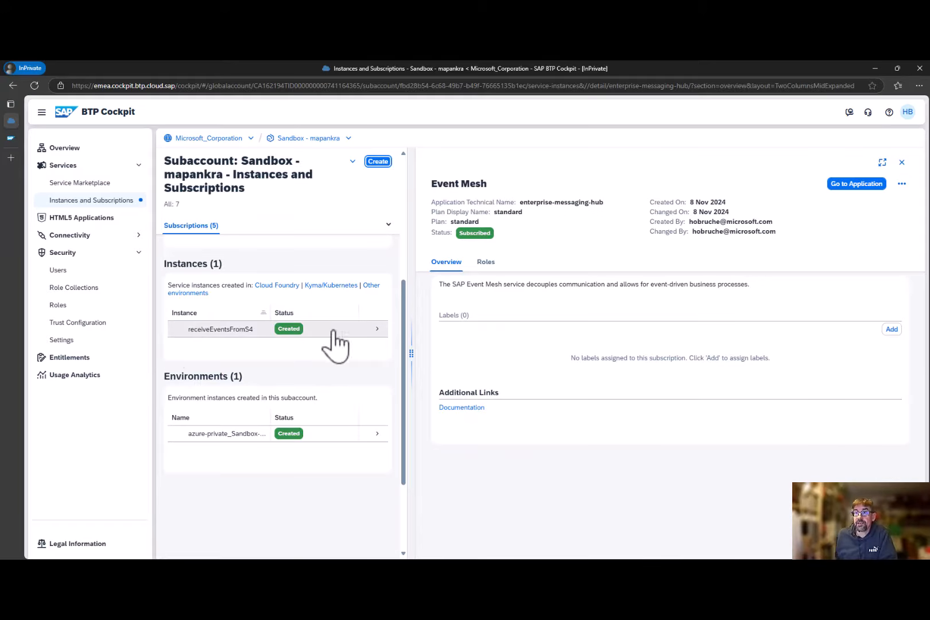
- Switch to Event Mesh, refresh the message clients, and inspect eventMeshSandboxAzure's queues, rules and overview
click(11, 139)
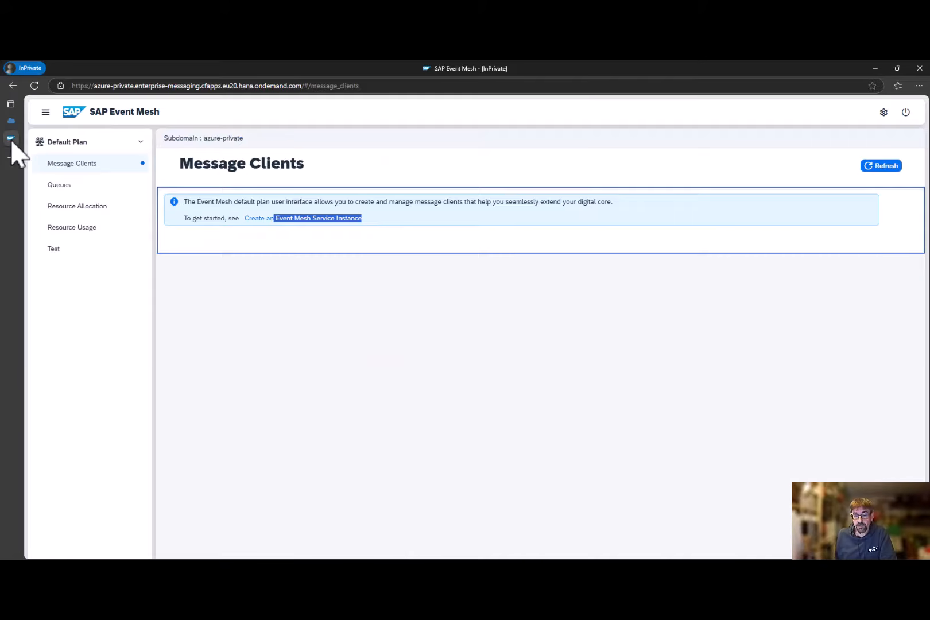
key(F5)
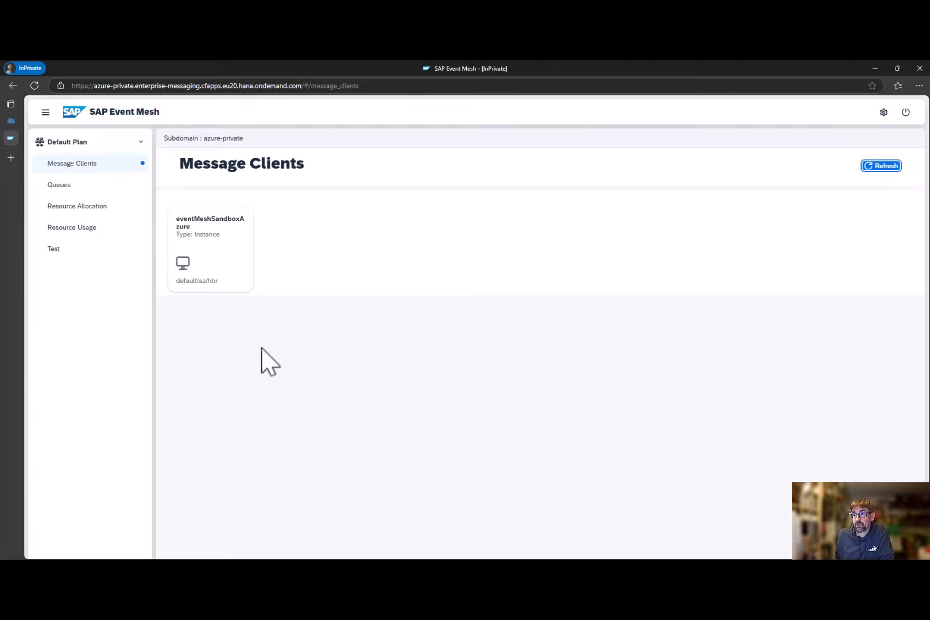
click(218, 247)
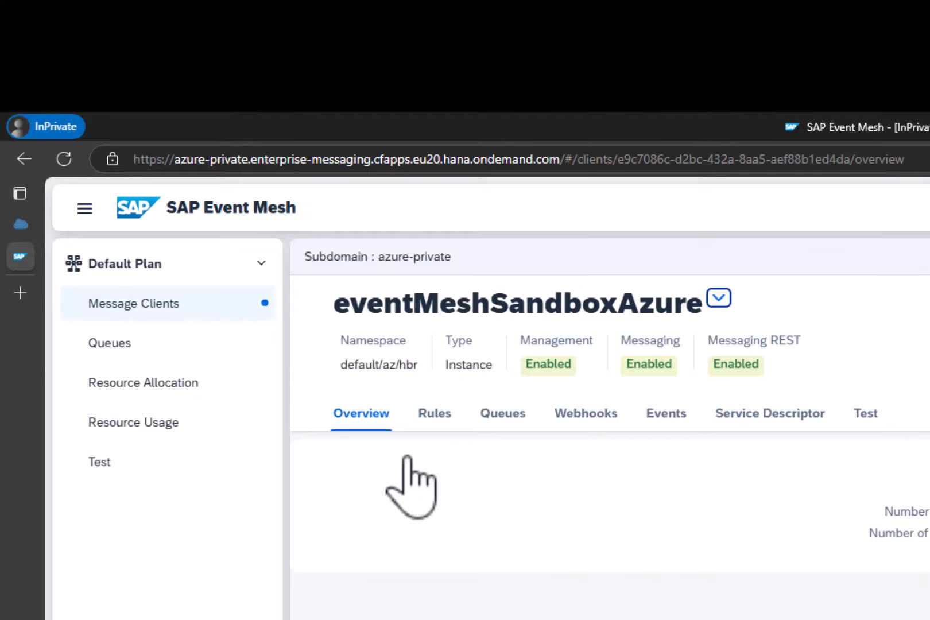
click(511, 422)
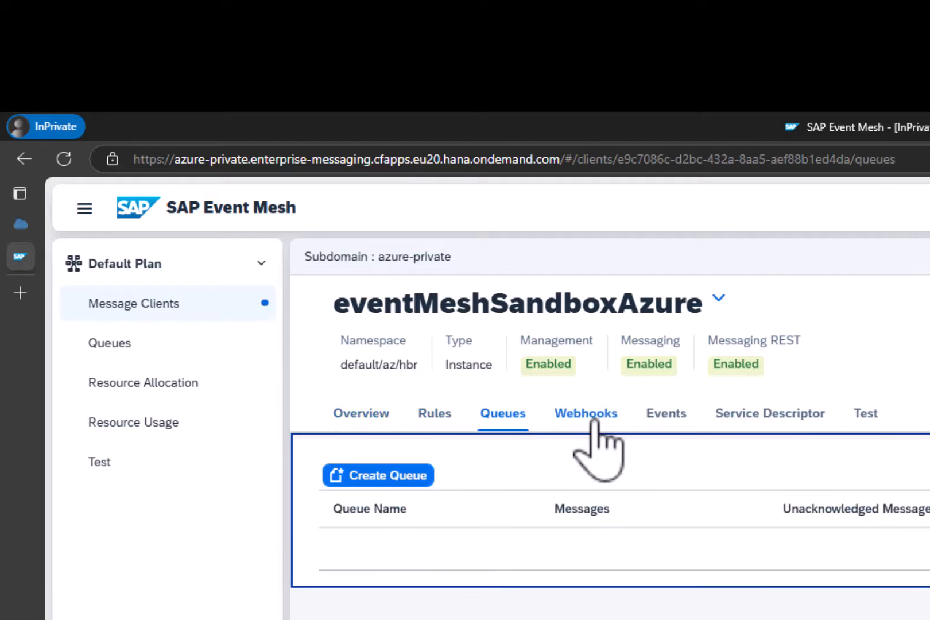
click(431, 415)
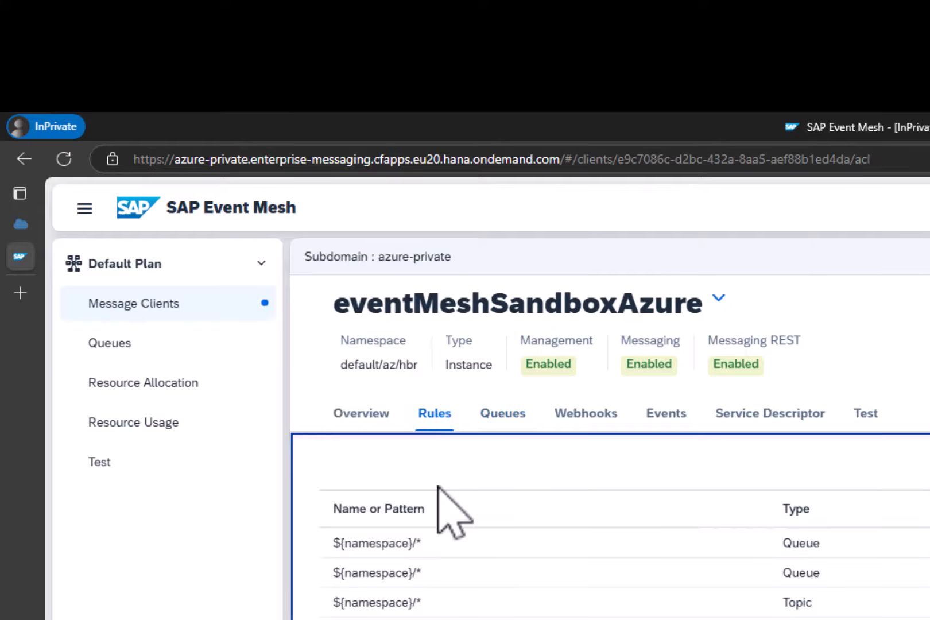
click(368, 414)
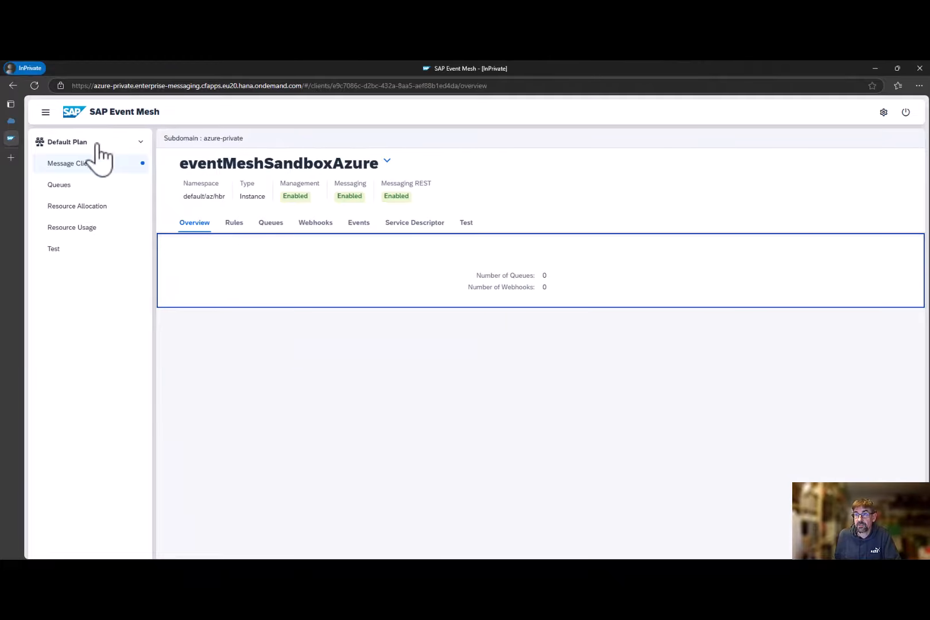
- Back in the BTP Cockpit, create a service binding named serviceBindingBTPEventMesh for the receiveEventsFromS4 instance
click(10, 121)
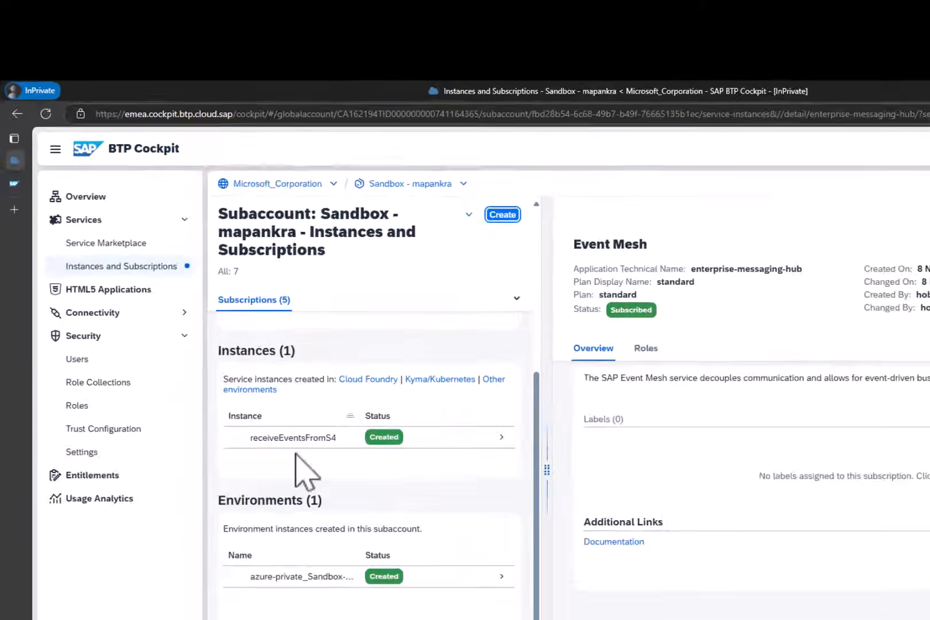
click(178, 333)
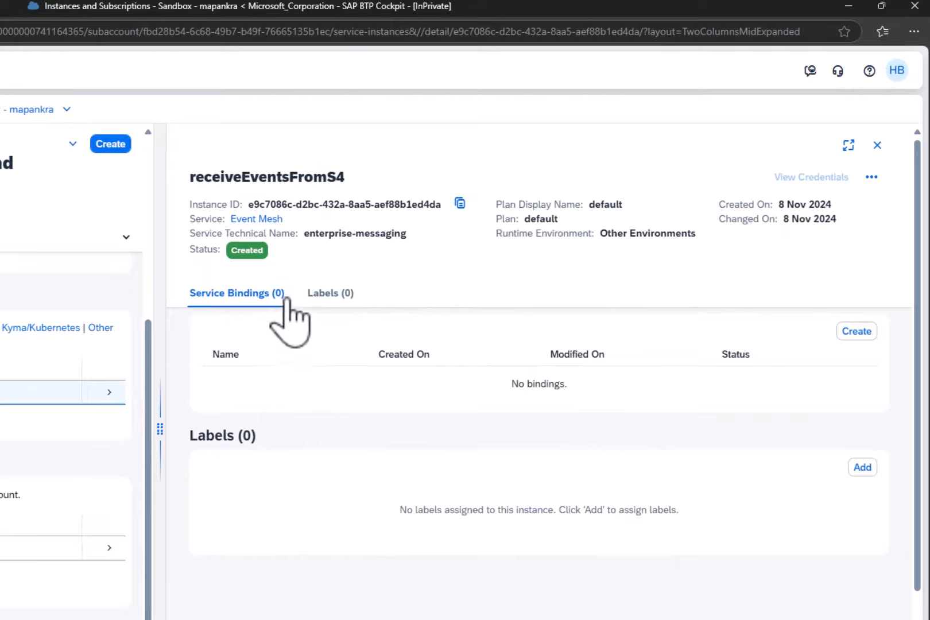
click(854, 331)
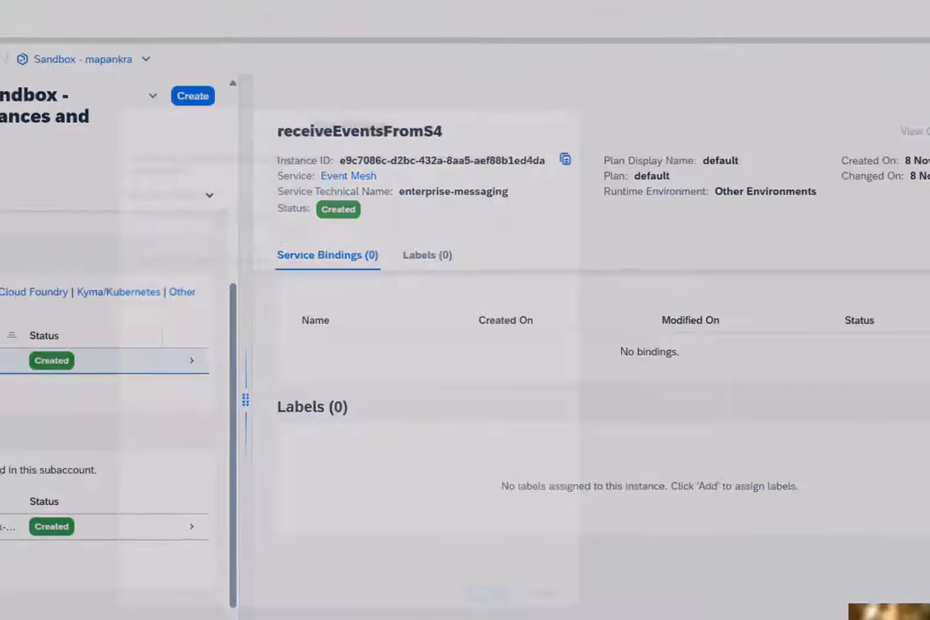
click(269, 219)
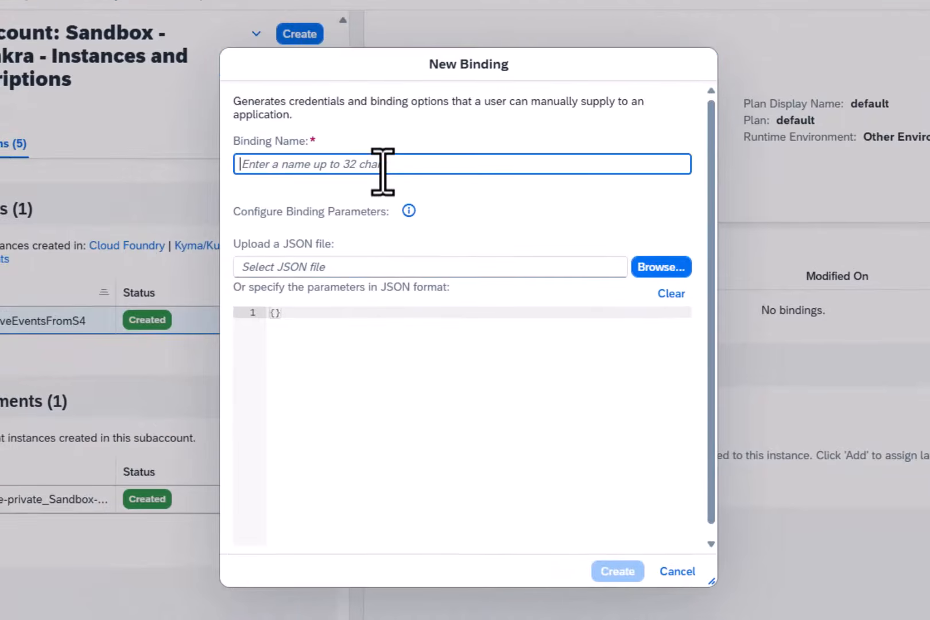
text(serviceBindingBTPEventMesh)
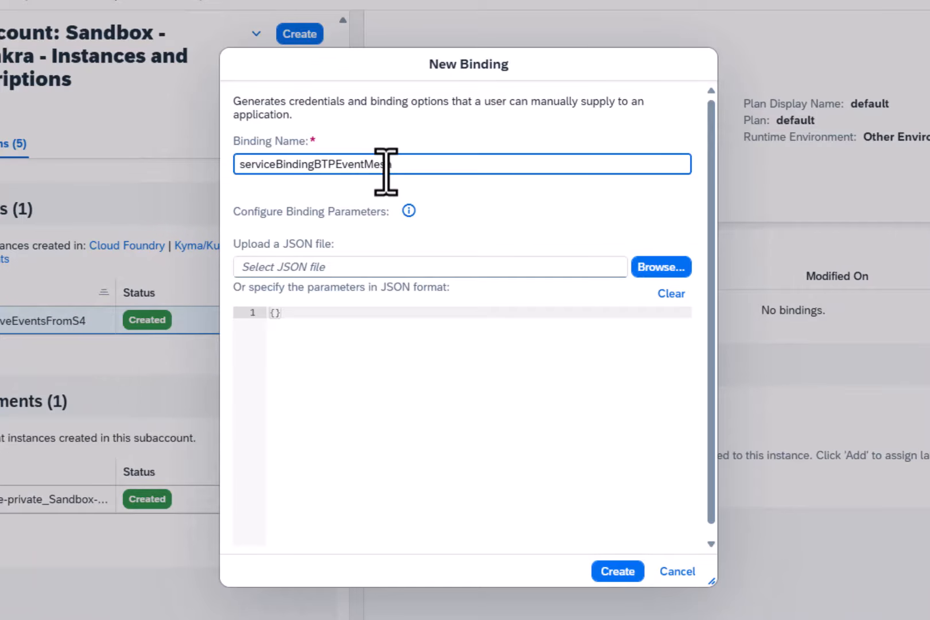
click(617, 570)
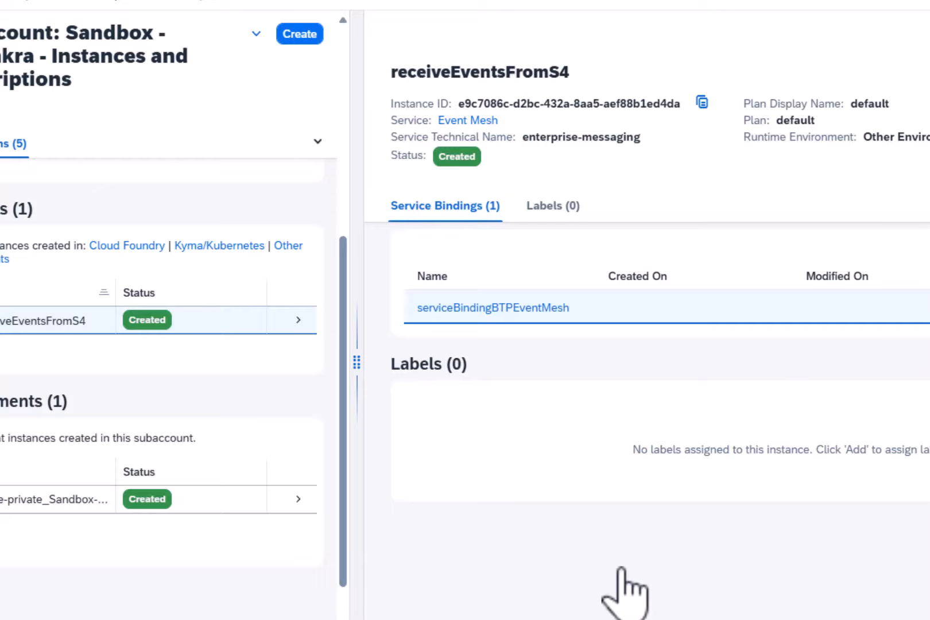
- Display the new binding's credentials, examine the client details and management URI, and copy the JSON
double_click(523, 310)
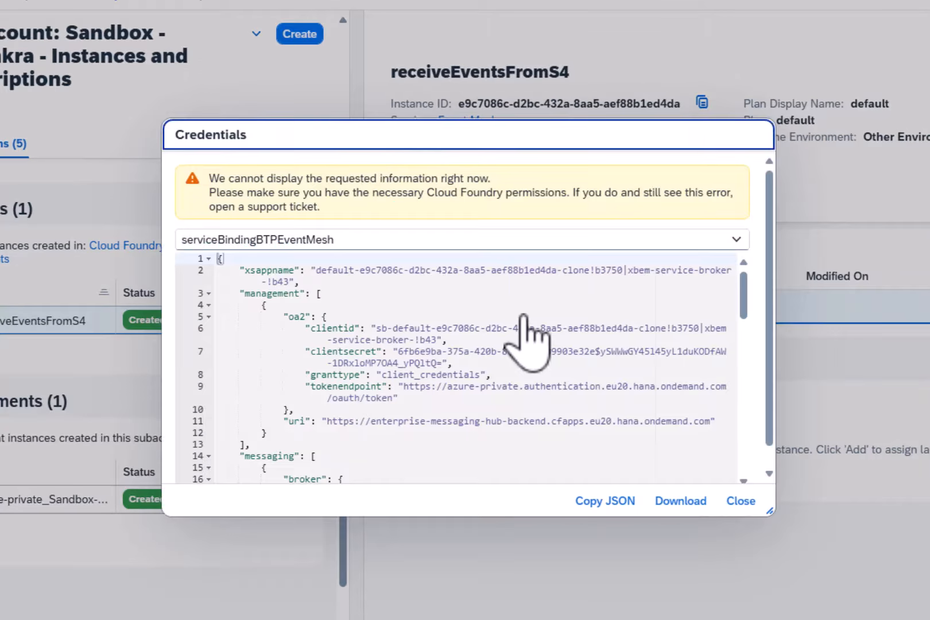
drag(365, 331, 384, 333)
click(415, 347)
drag(326, 422, 674, 426)
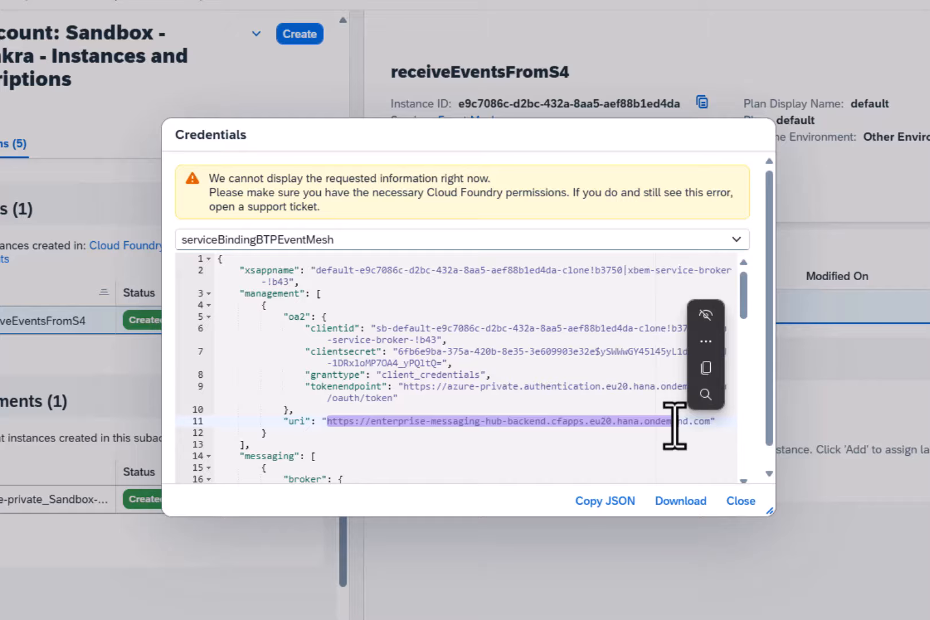
click(609, 375)
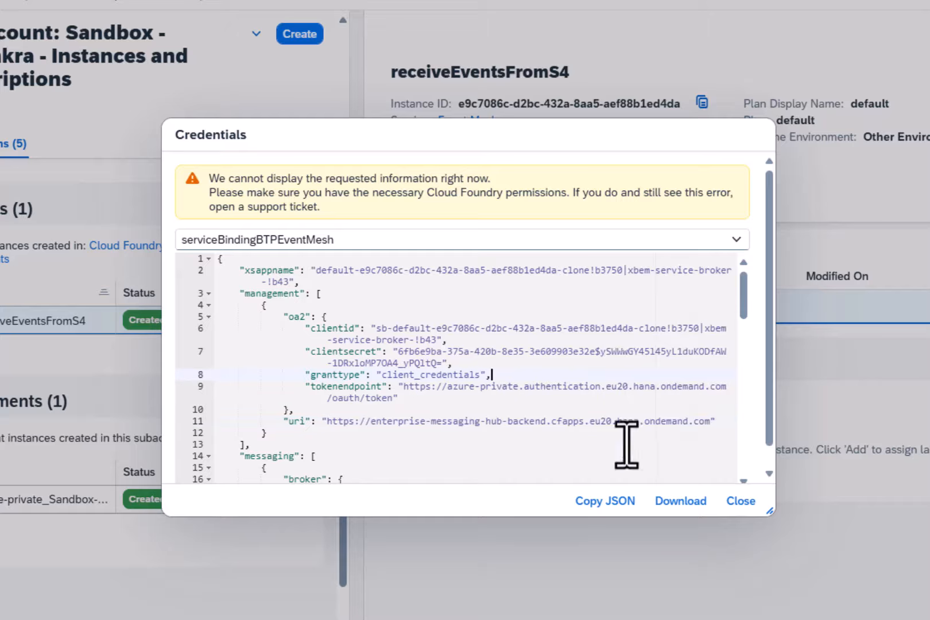
click(606, 500)
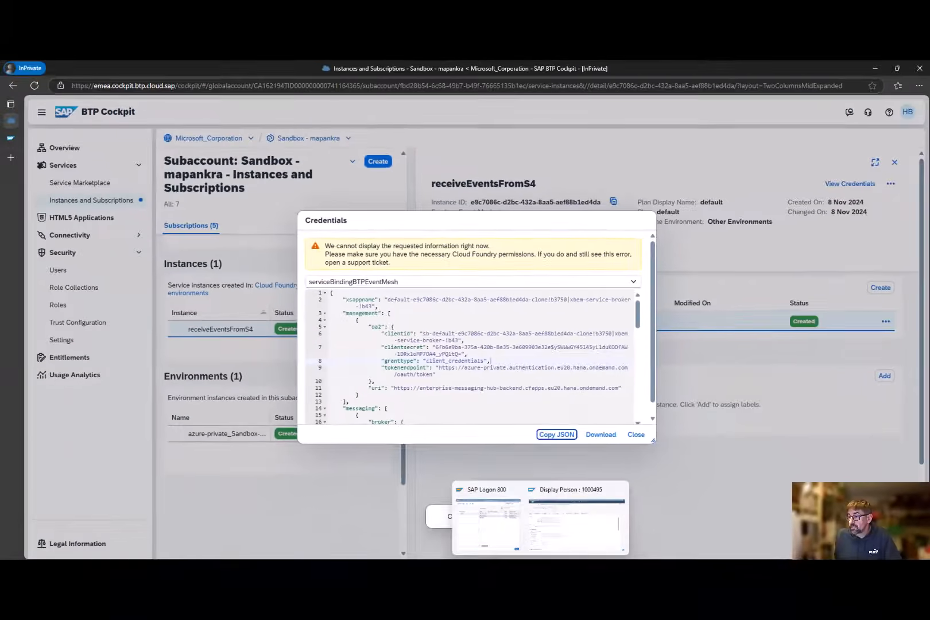
- Switch to the SAP system and open the channel configuration in a new session with /o/IWXBE/CONFIG
click(574, 516)
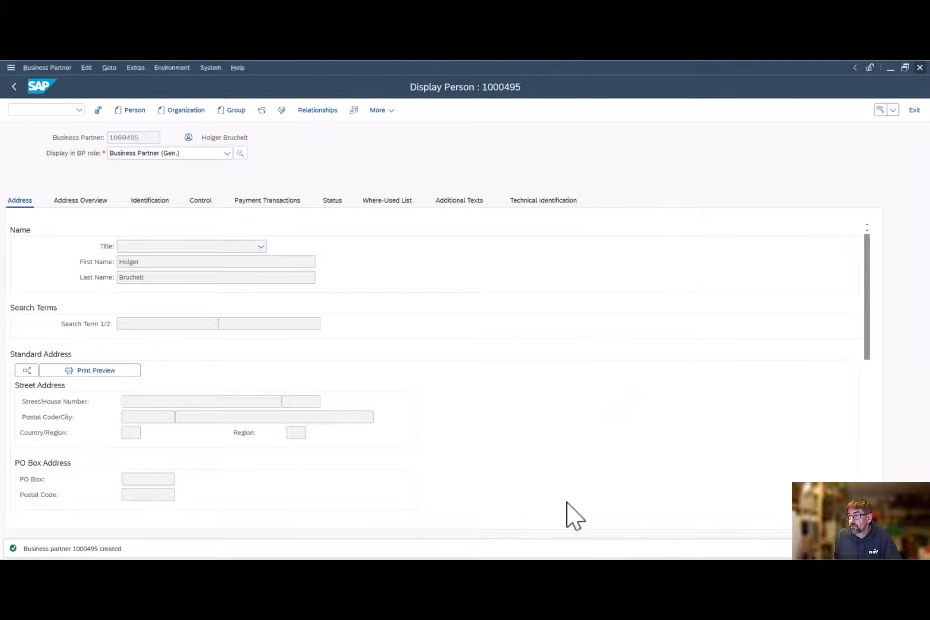
click(80, 109)
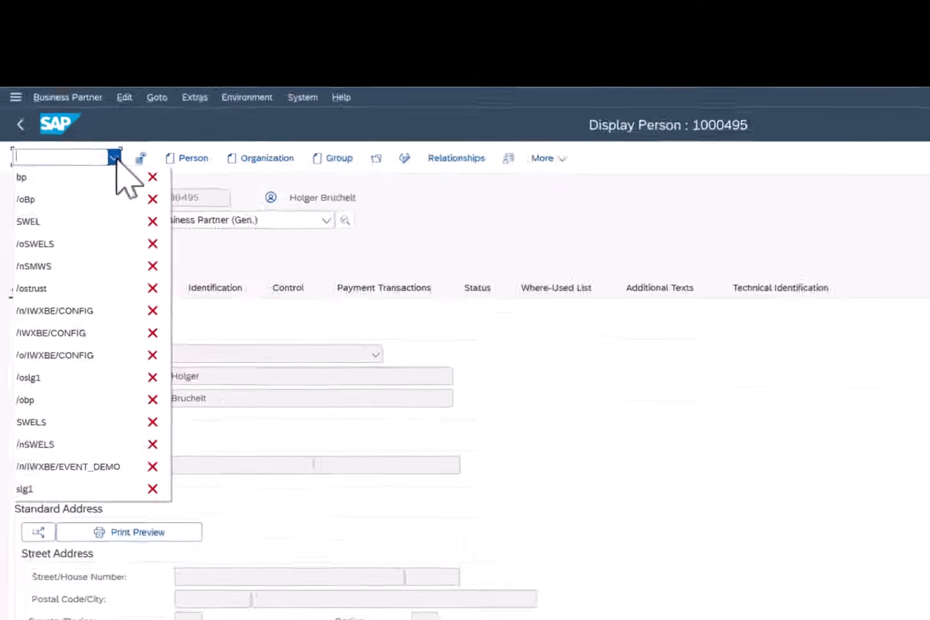
click(77, 300)
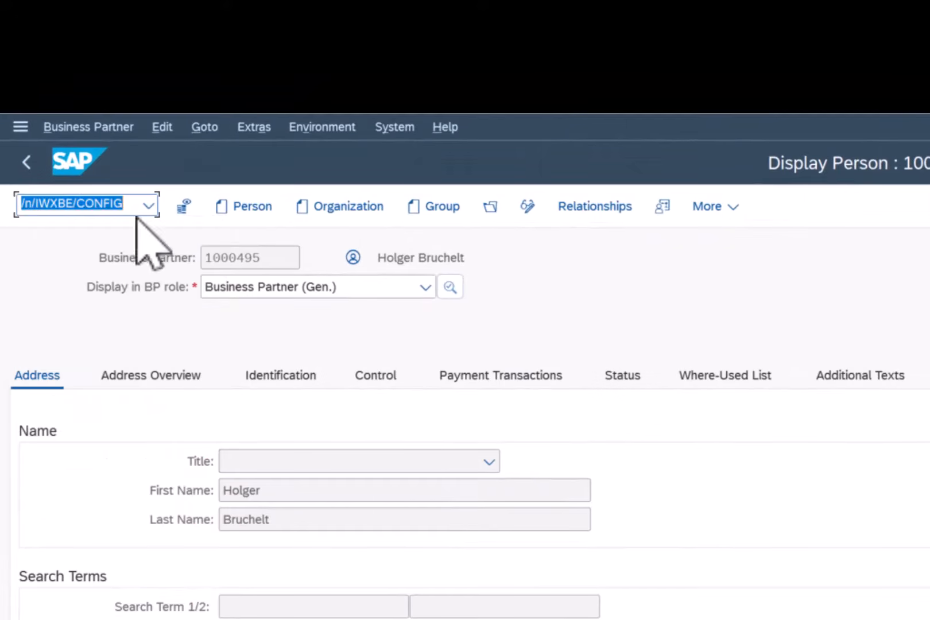
key(Left)
key(Right)
key(Delete)
text(o)
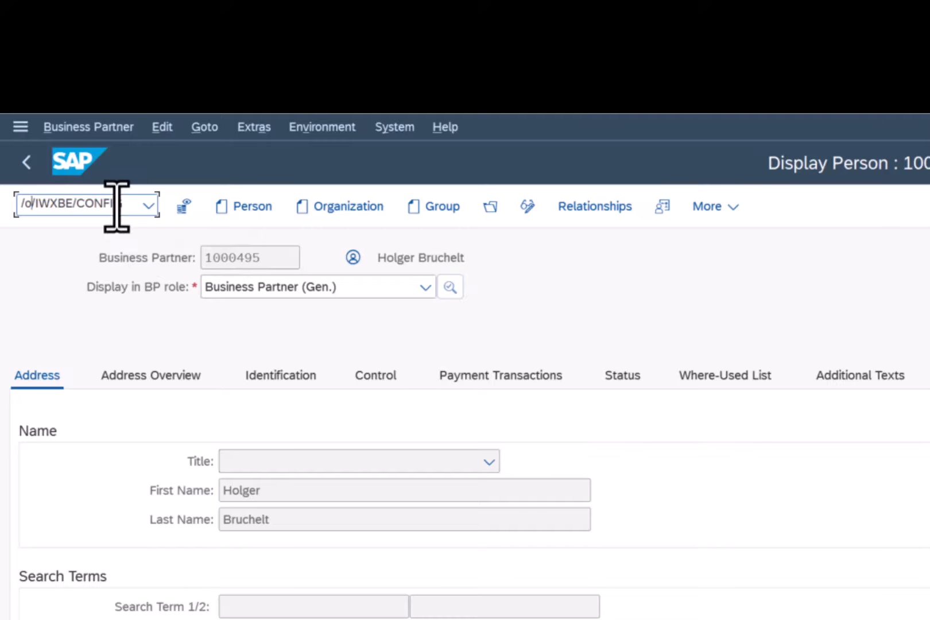
key(Return)
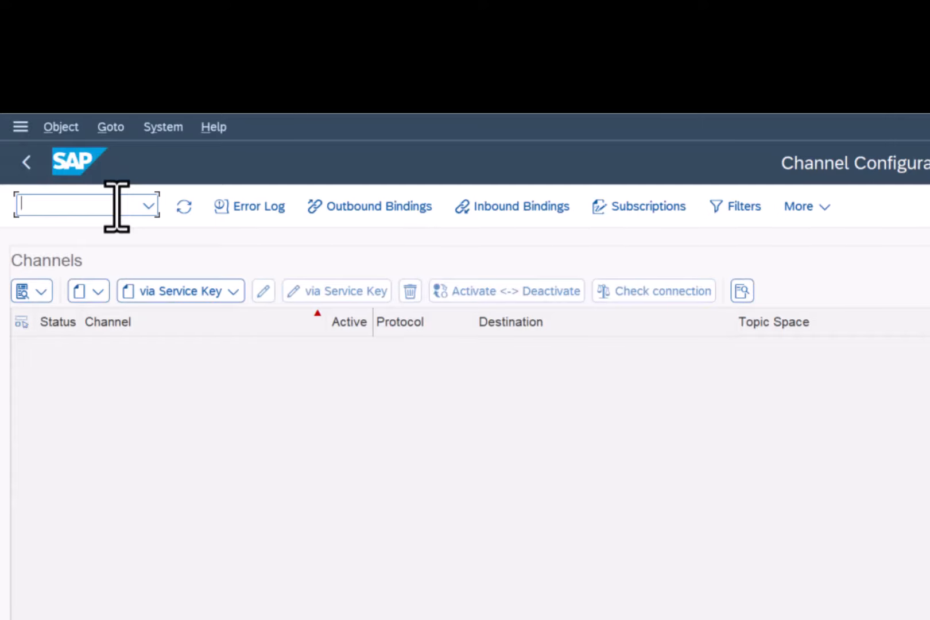
- Start a default channel configuration via service key and paste the copied service key JSON into it
click(238, 291)
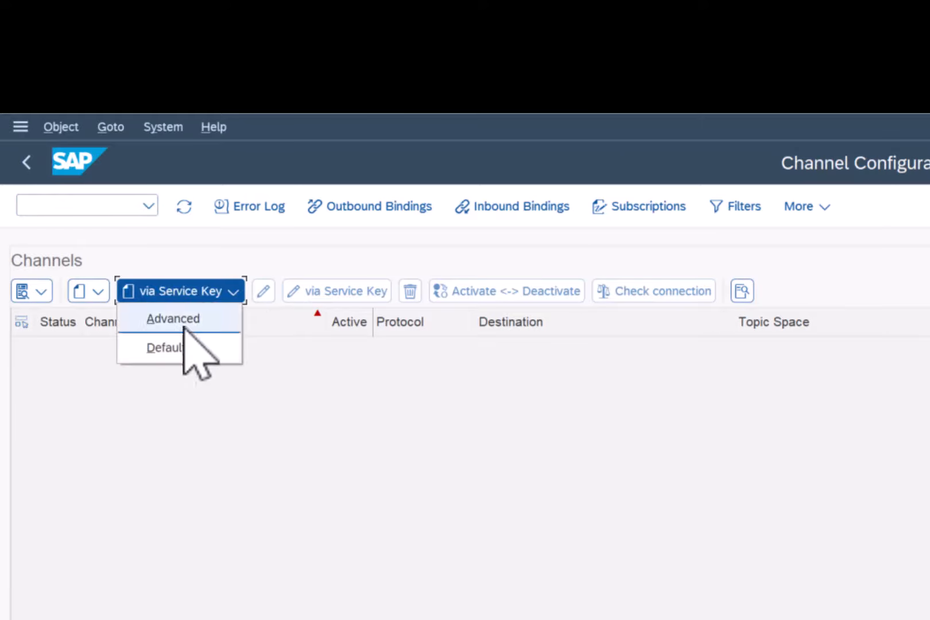
click(174, 350)
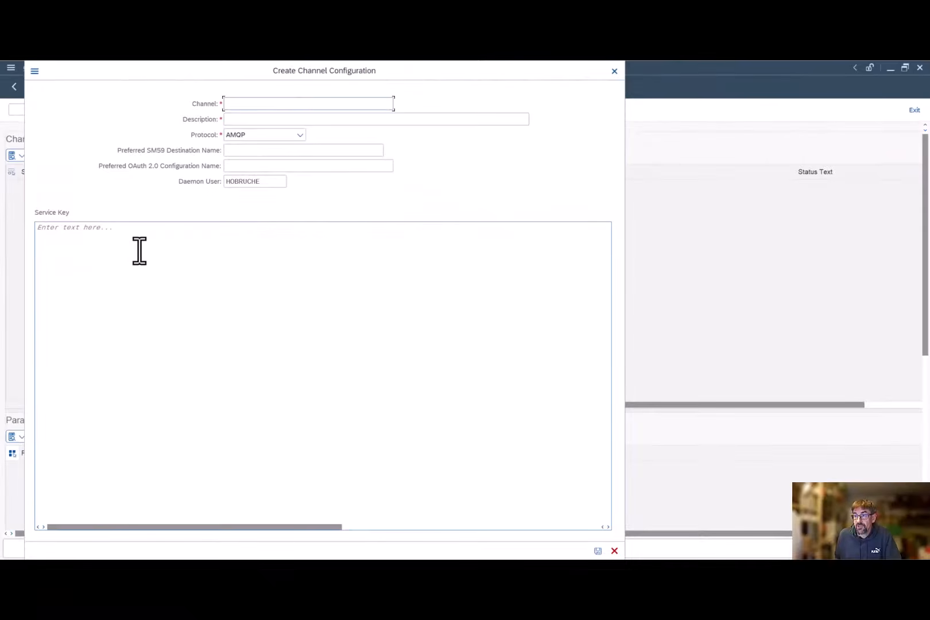
click(166, 301)
key(ctrl+v)
scroll(252, 458, up, 1)
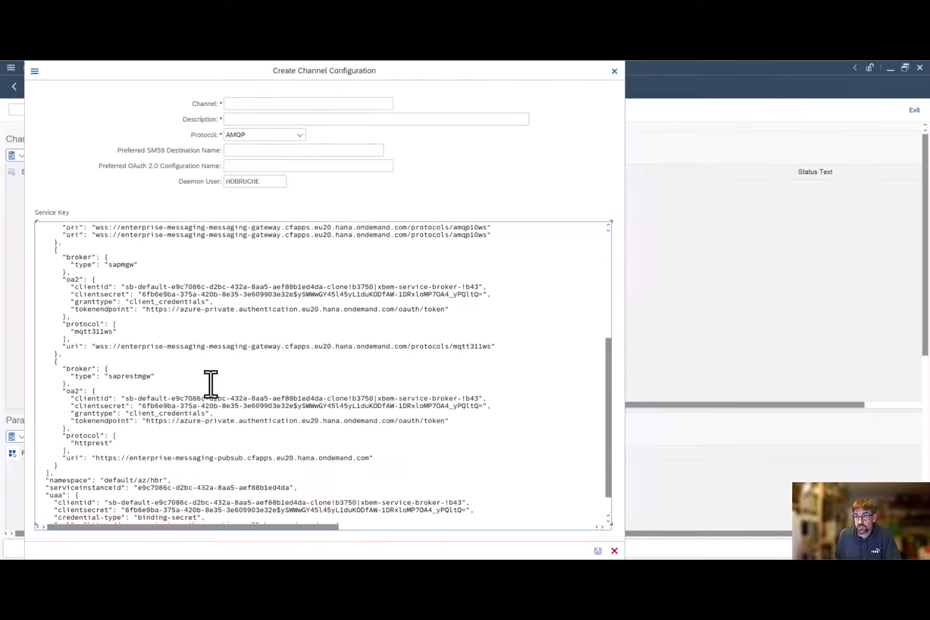
scroll(210, 383, up, 8)
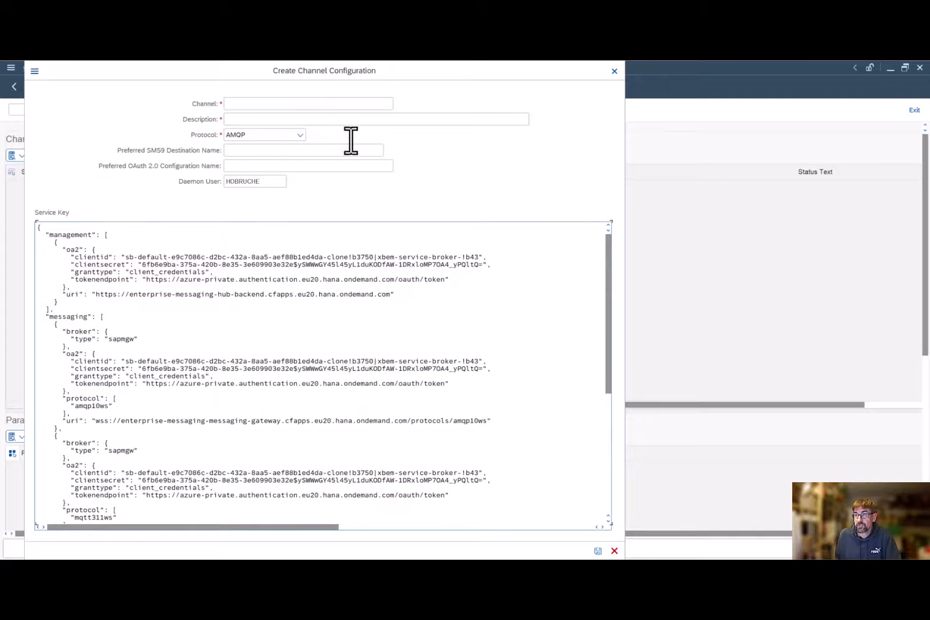
- Enter sendEventsToBTP as both channel name and description, keep the AMQP protocol, and save the channel configuration
click(295, 105)
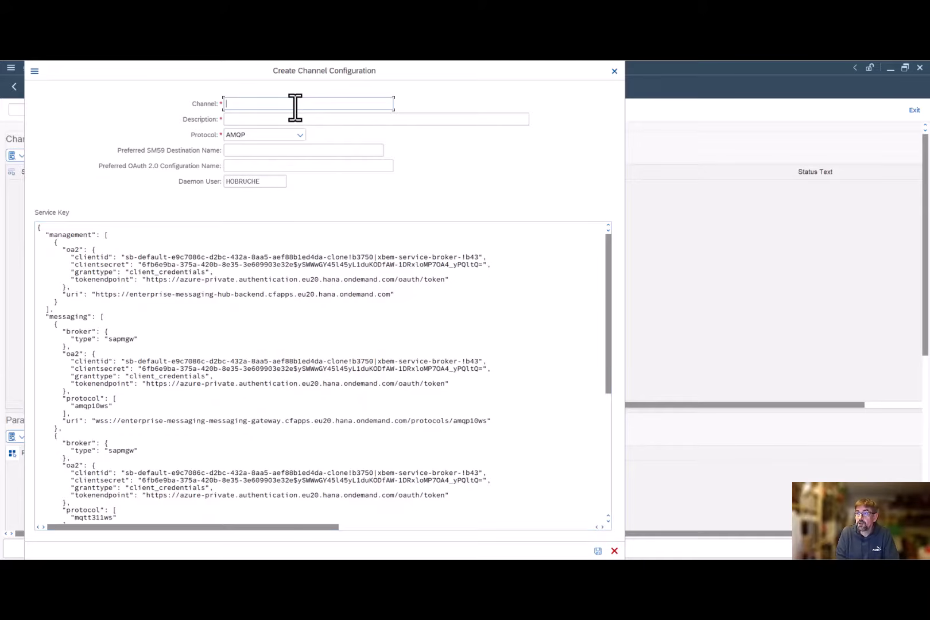
text(sendEvent)
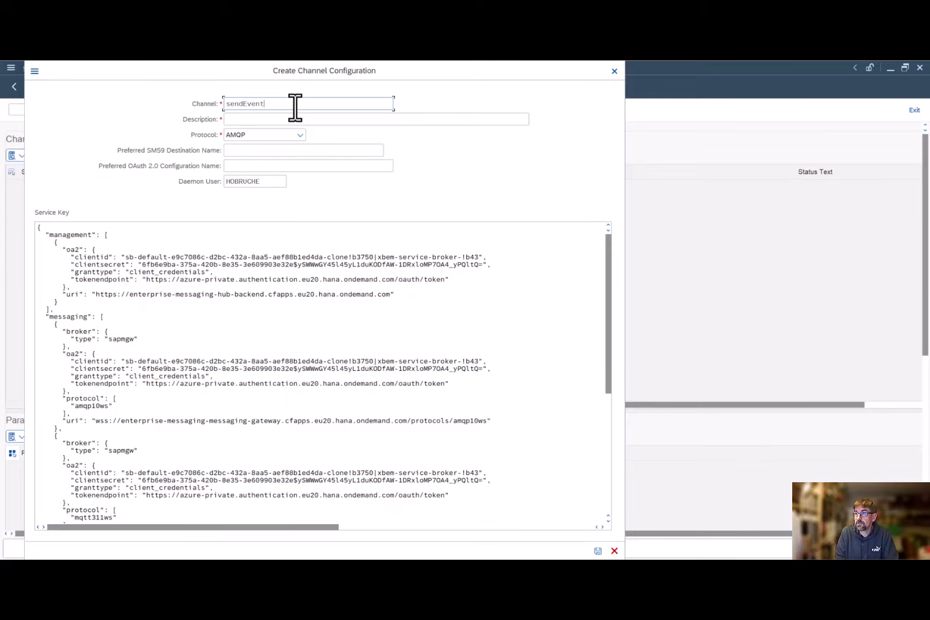
text(sToBTP)
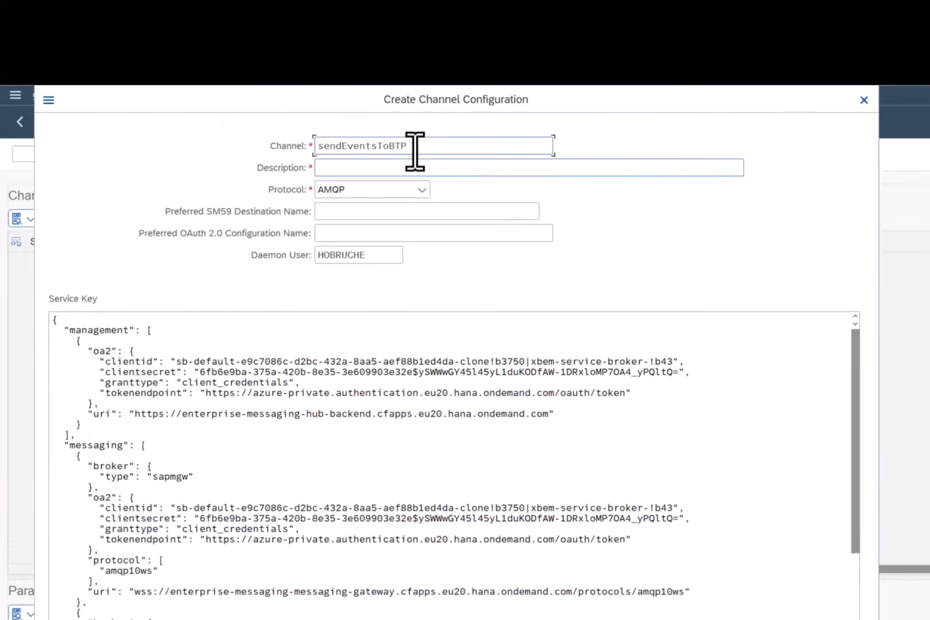
drag(415, 151, 294, 134)
click(358, 168)
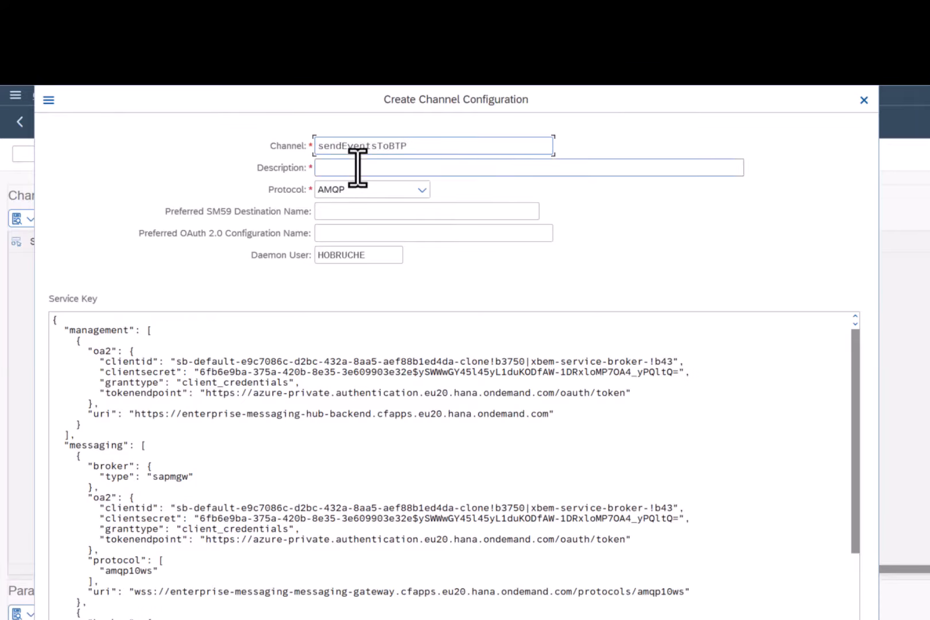
click(787, 619)
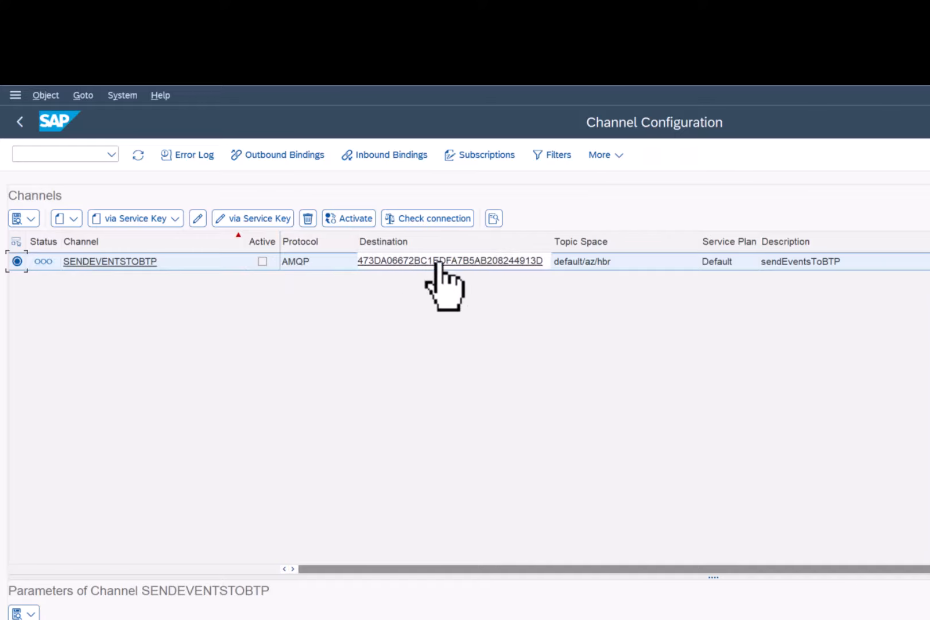
- Open the RFC destination of channel SENDEVENTSTOBTP and examine its connection type, host and path prefix
click(466, 261)
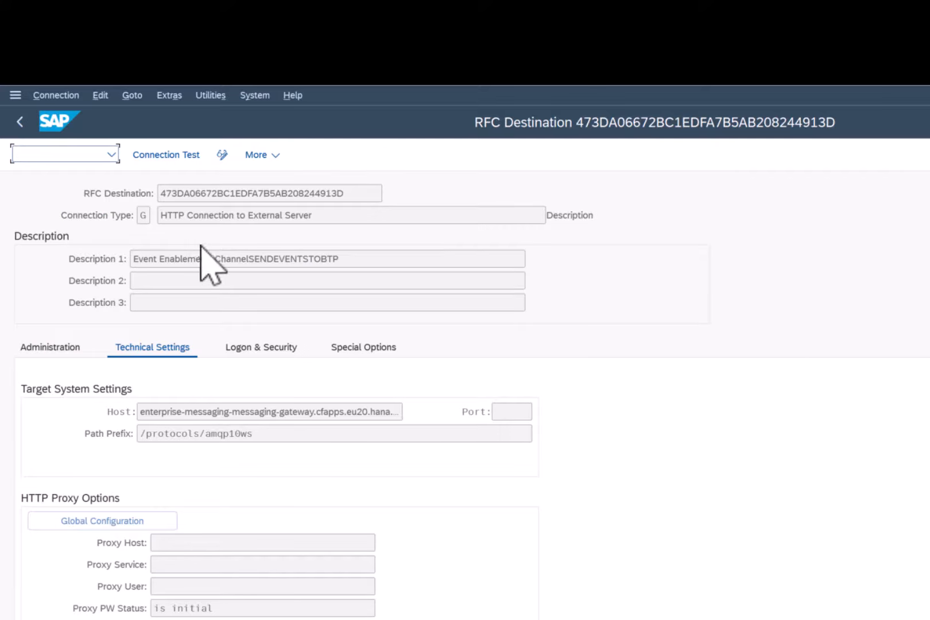
drag(187, 214, 159, 215)
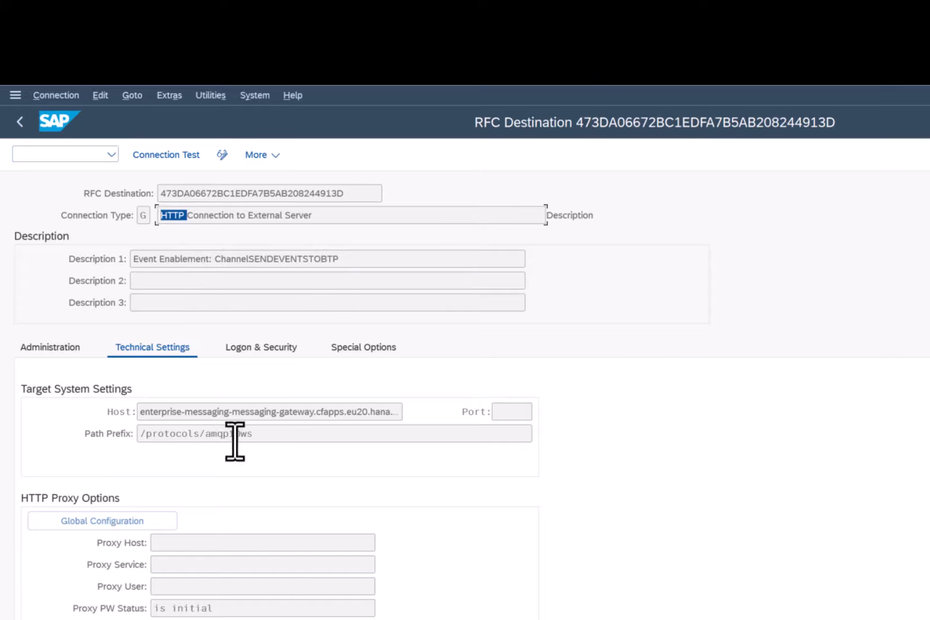
drag(150, 411, 154, 434)
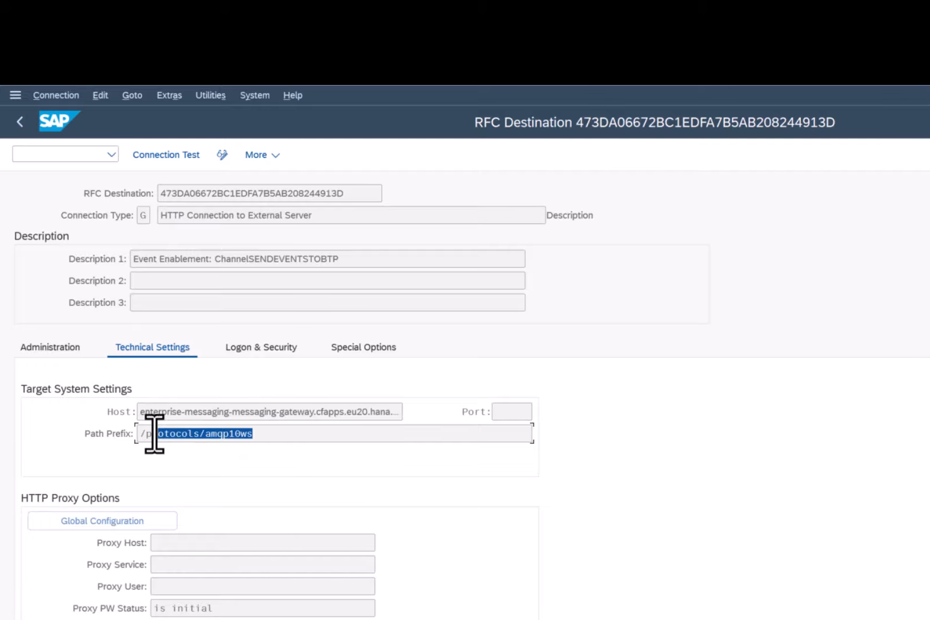
- Run a connection test on the RFC destination without entering logon data, accept the warning, check the result and return to the destination
click(176, 162)
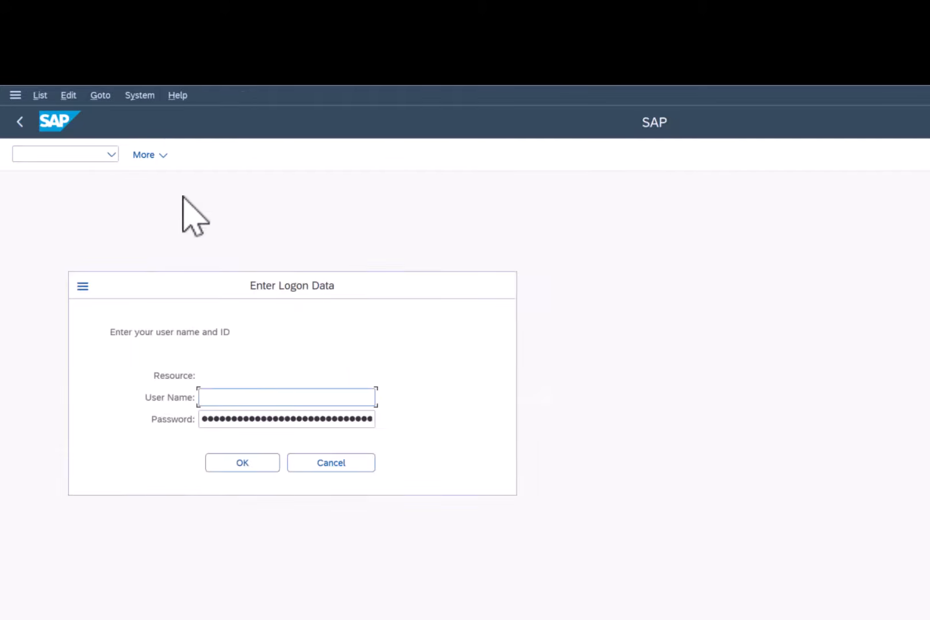
click(343, 463)
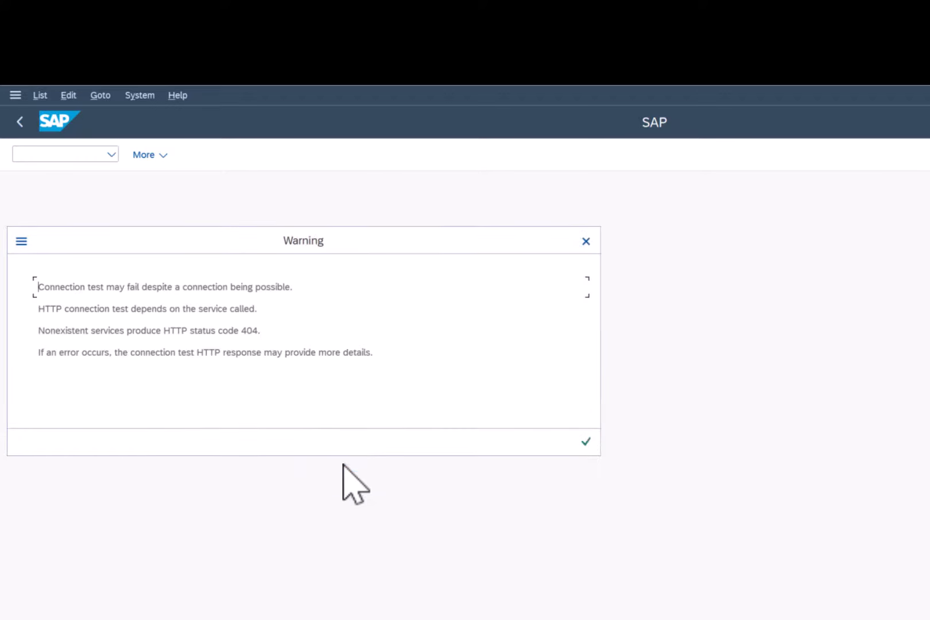
drag(262, 332, 59, 330)
click(586, 441)
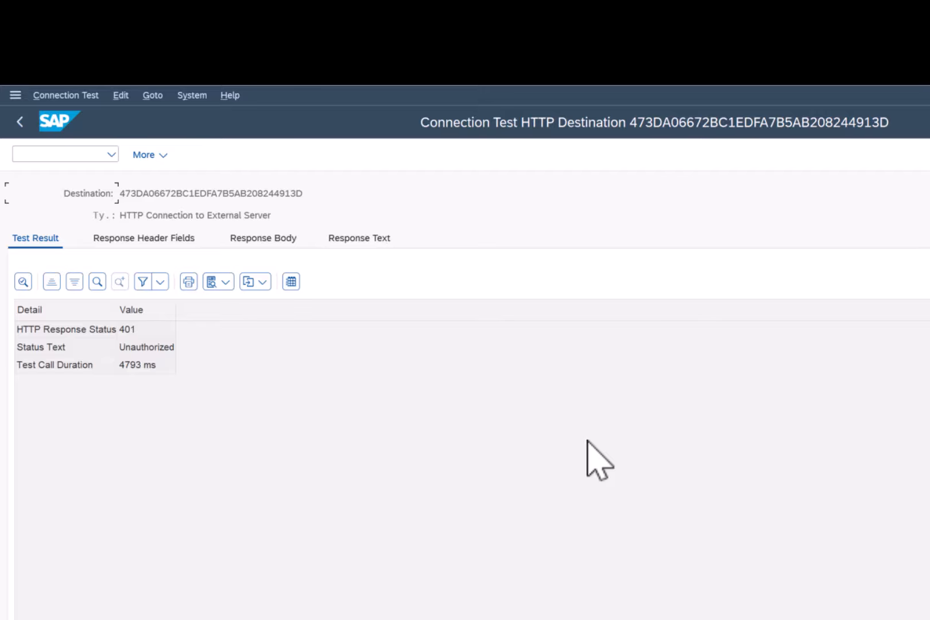
key(F3)
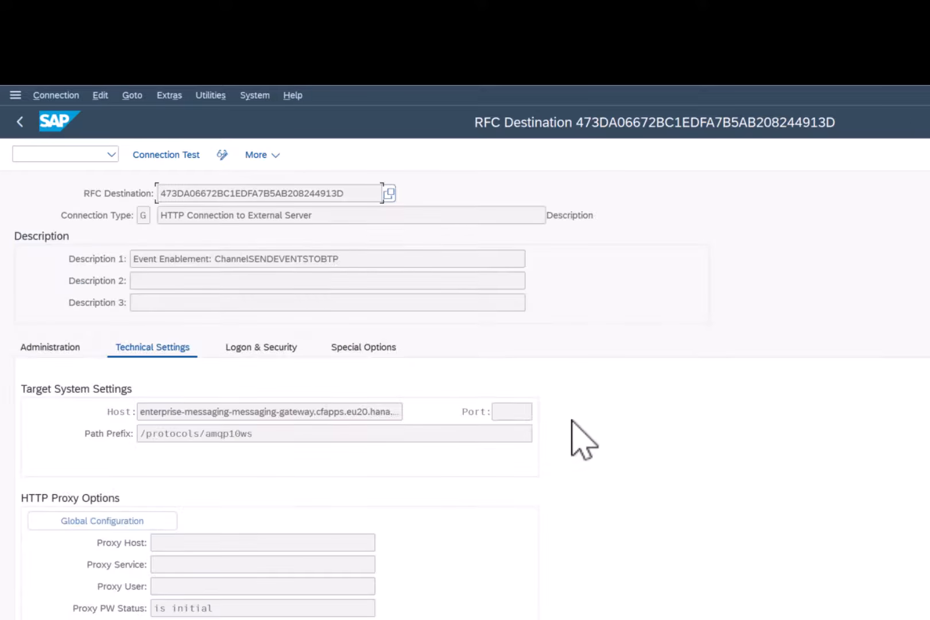
- Open the Trust Manager and expand the SSL client SSL Client (Standard) node to check its certificates
click(109, 154)
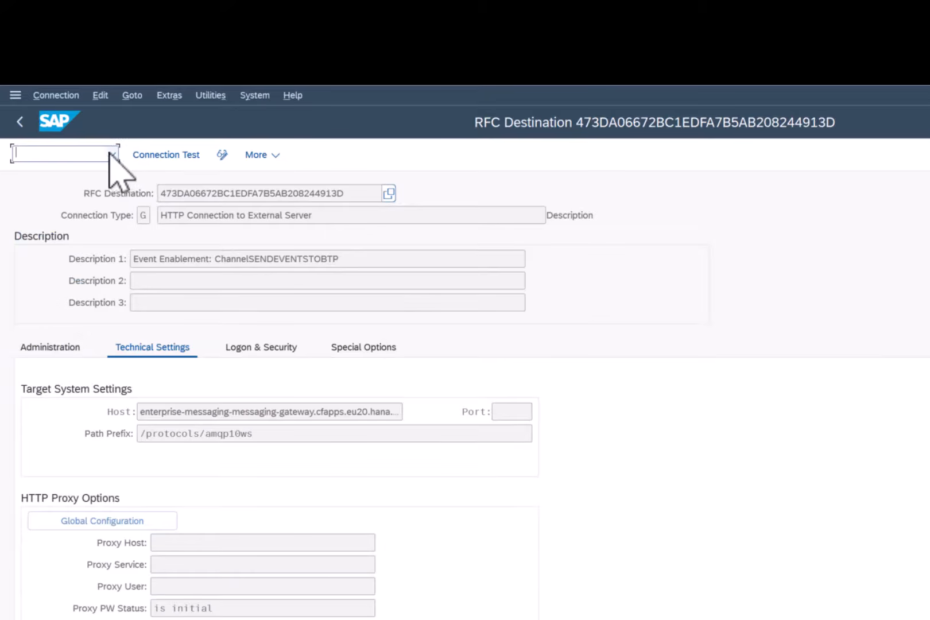
click(82, 152)
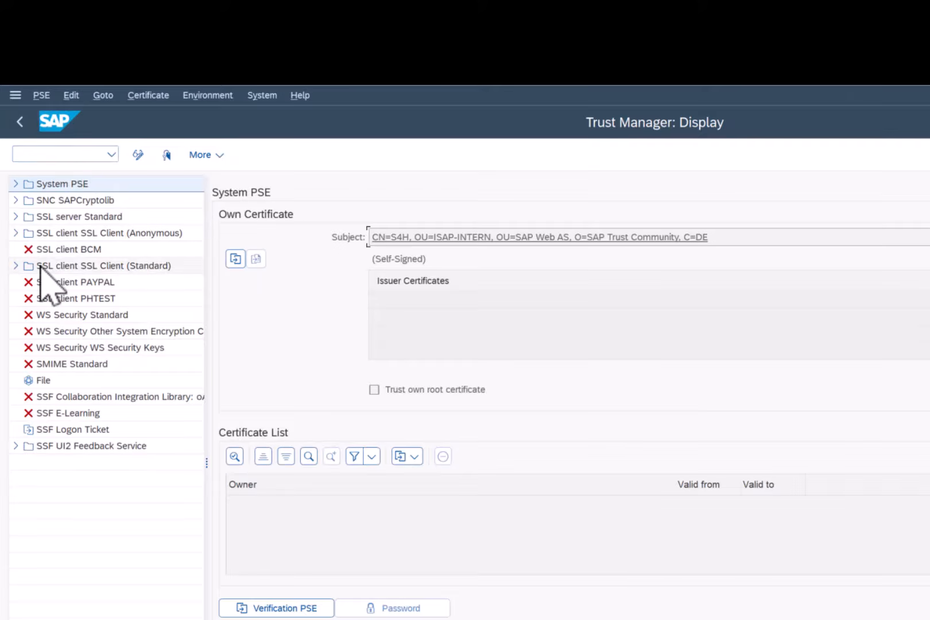
click(16, 266)
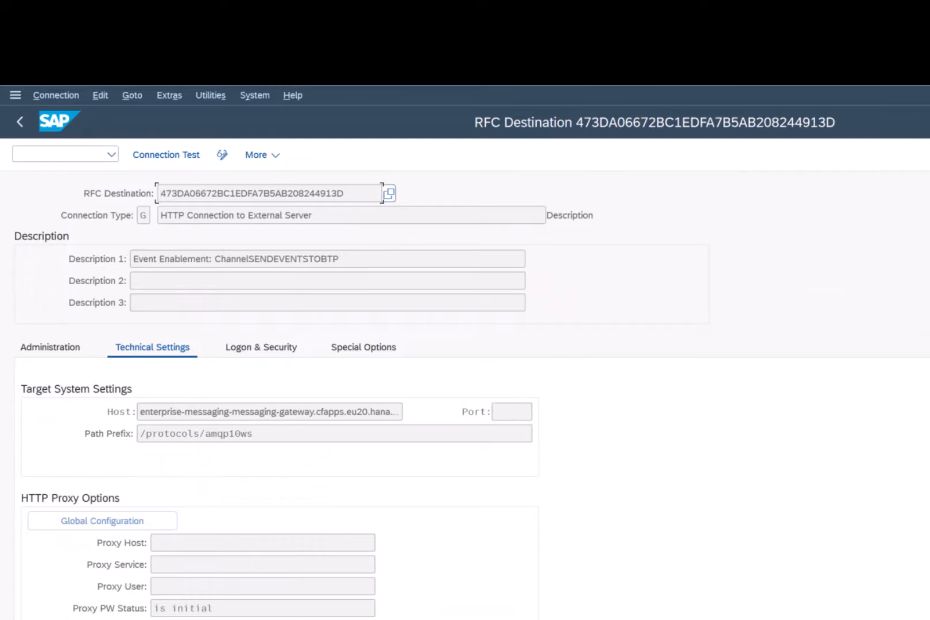
- Return to the channel configuration, activate channel SENDEVENTSTOBTP and refresh its status
key(F3)
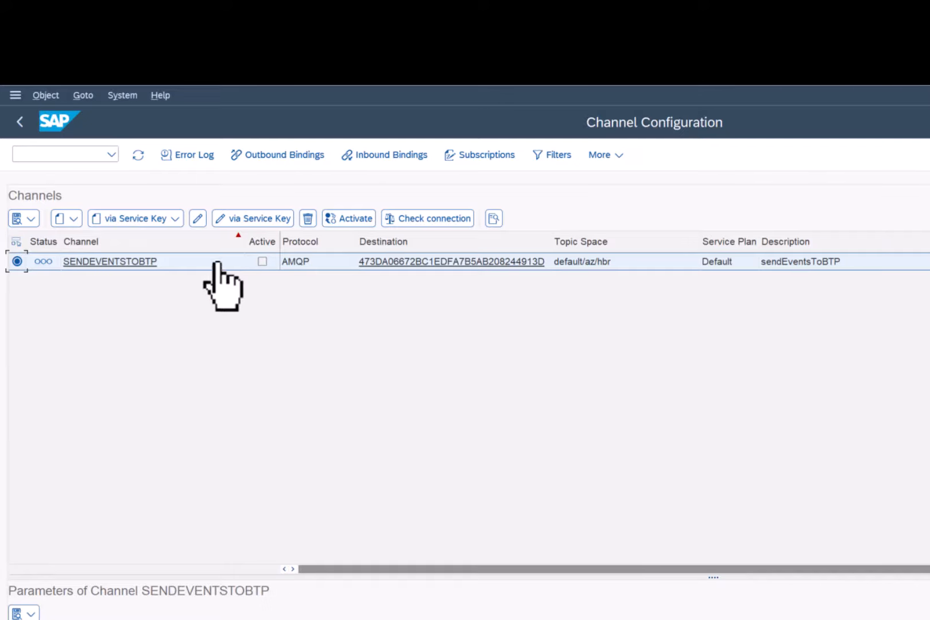
click(340, 221)
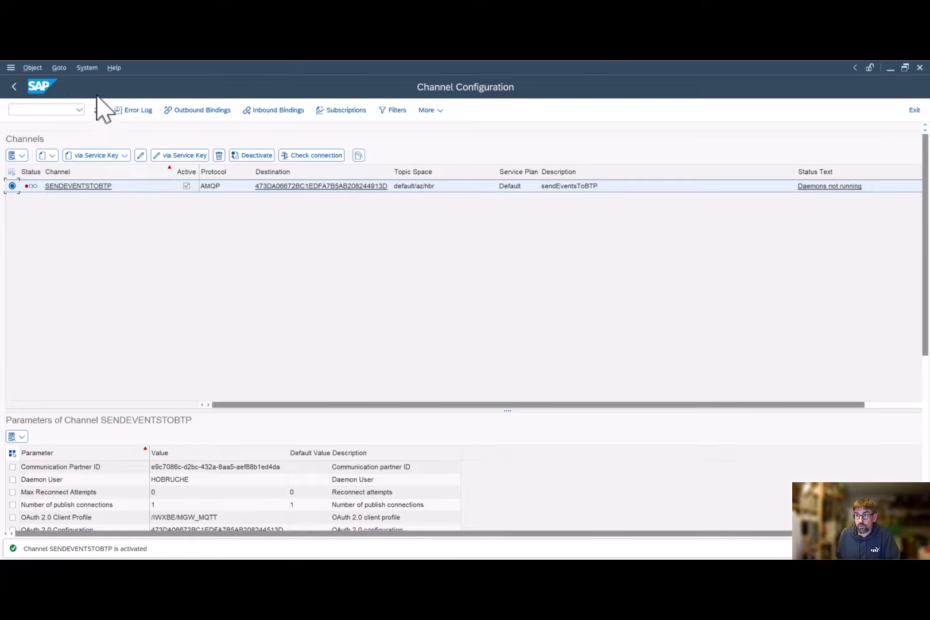
click(98, 110)
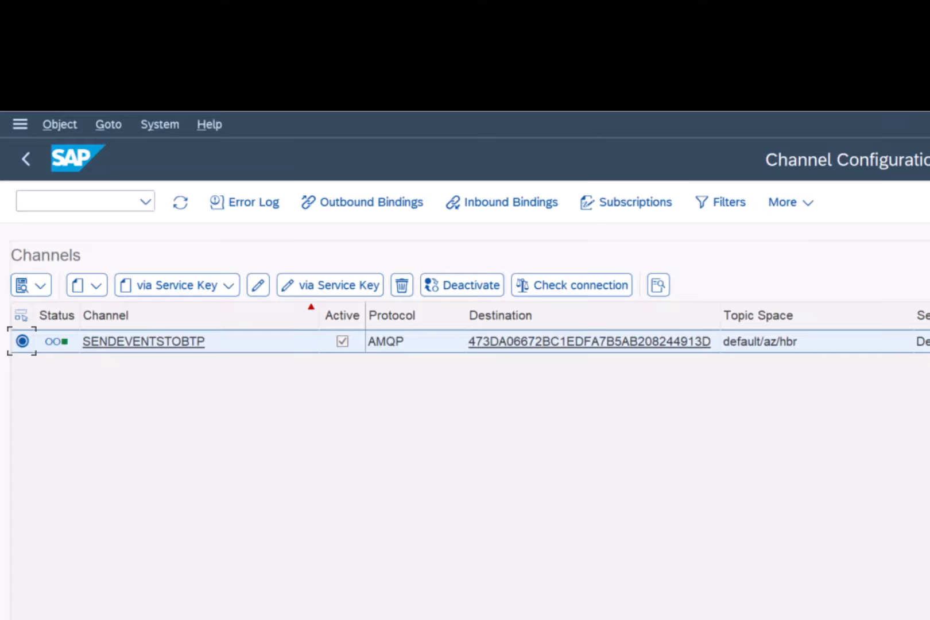
- Start a new outbound binding for channel SENDEVENTSTOBTP and browse the list of available topics
click(387, 207)
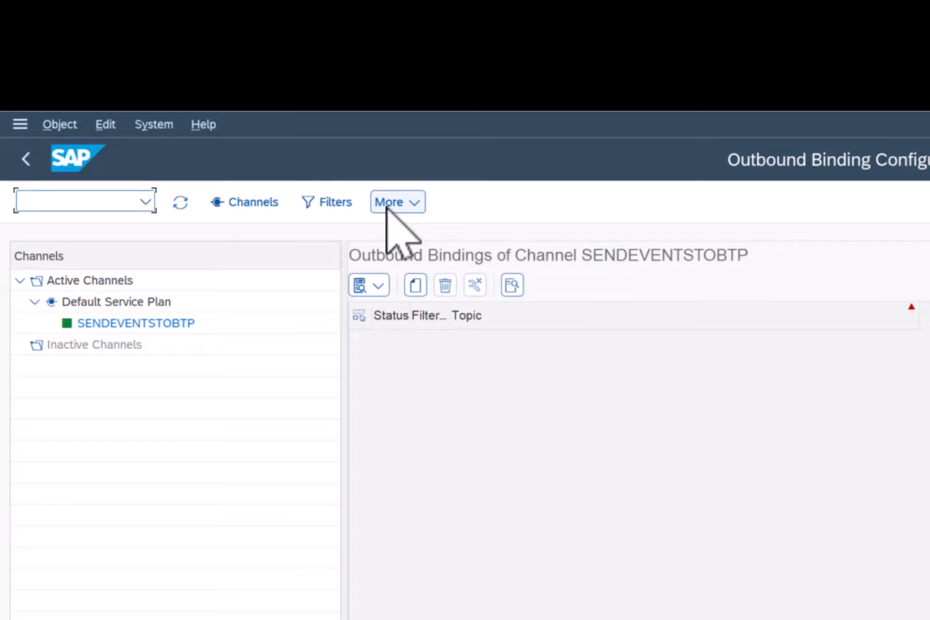
click(415, 285)
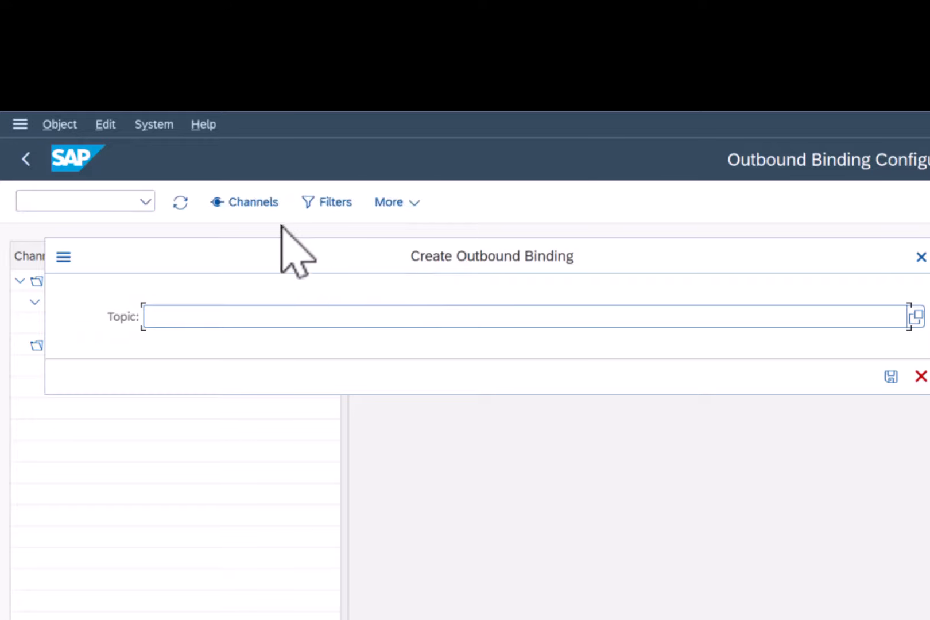
click(912, 319)
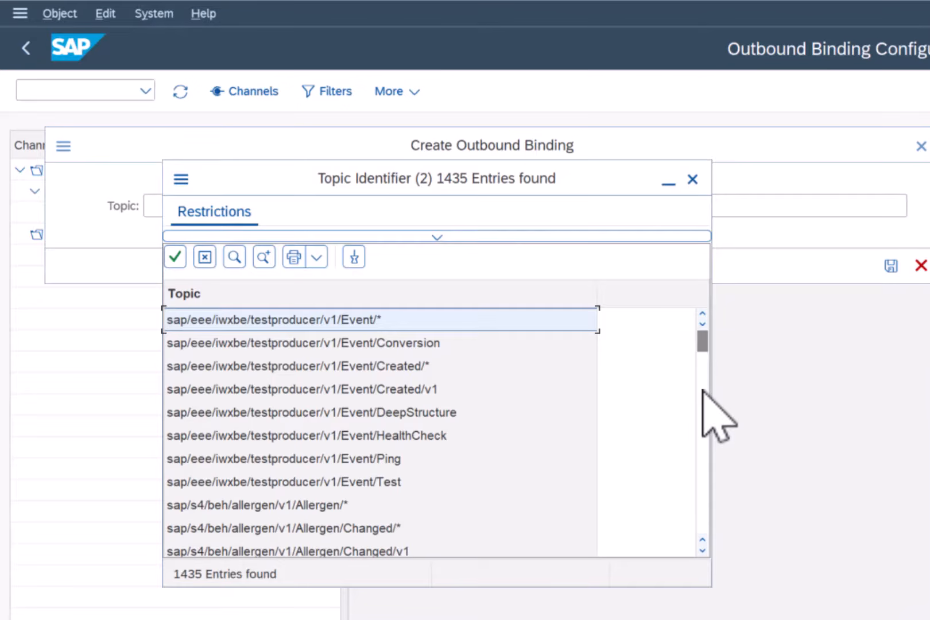
click(702, 390)
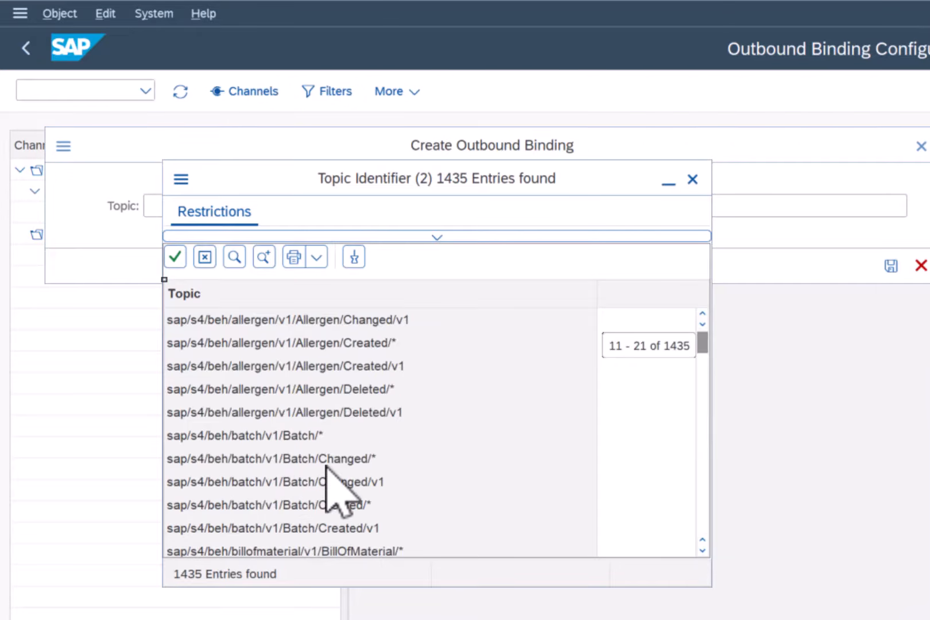
double_click(702, 495)
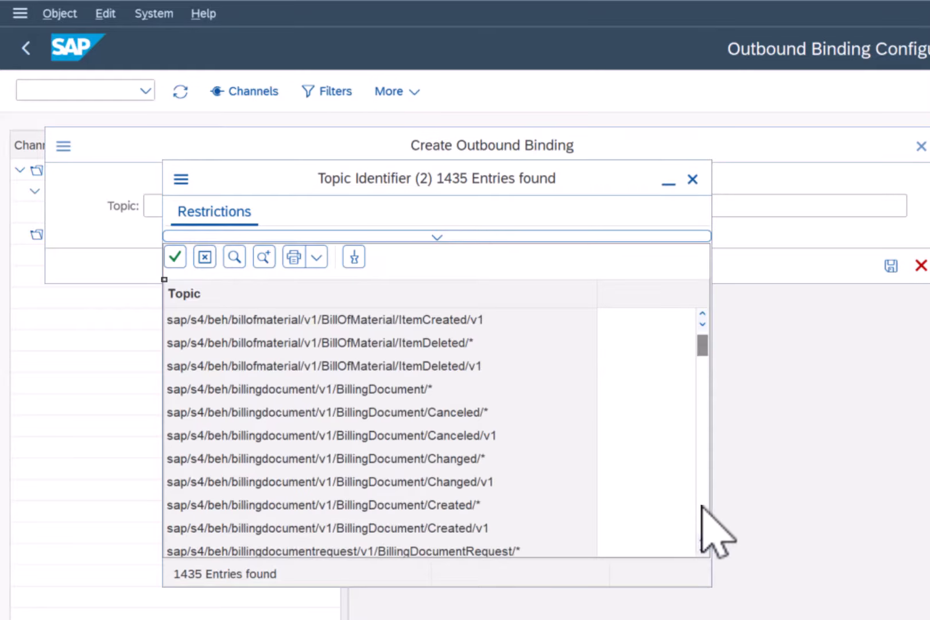
triple_click(701, 506)
click(702, 507)
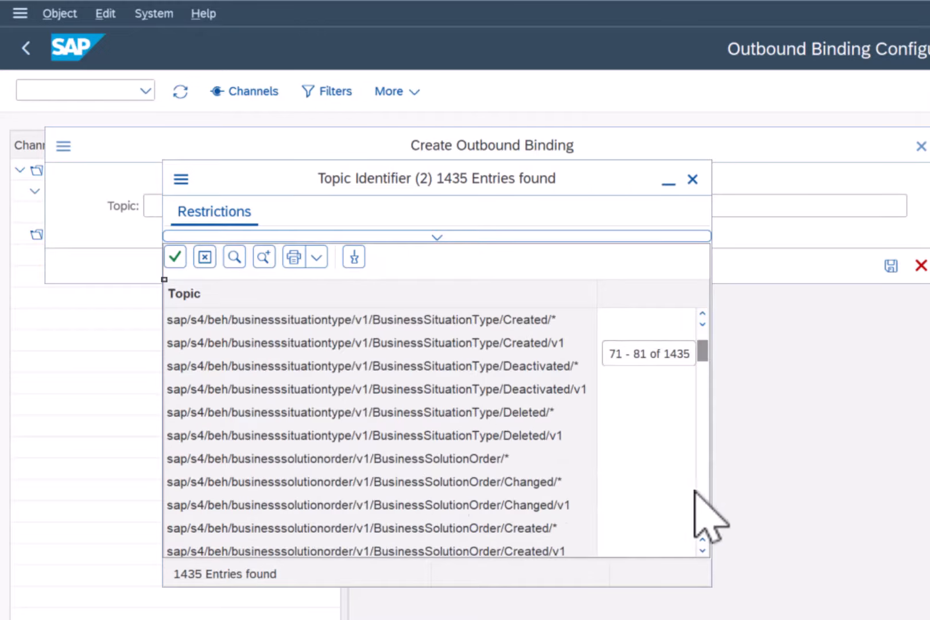
scroll(703, 495, down, 8)
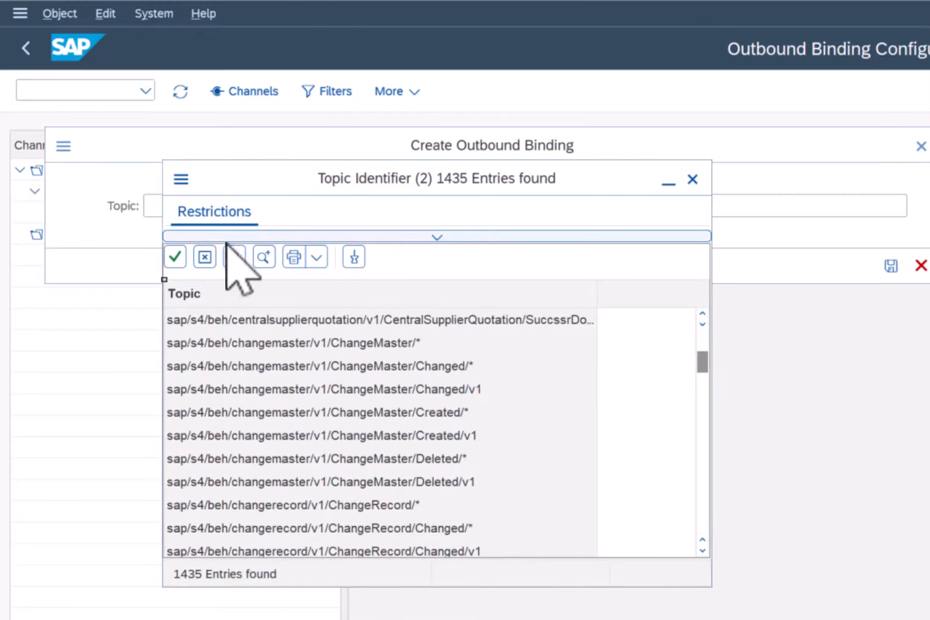
- Search the topics for BusinessPartner and save the outbound binding with topic sap/s4/beh/businesspartner/v1/BusinessPartner/*
click(235, 258)
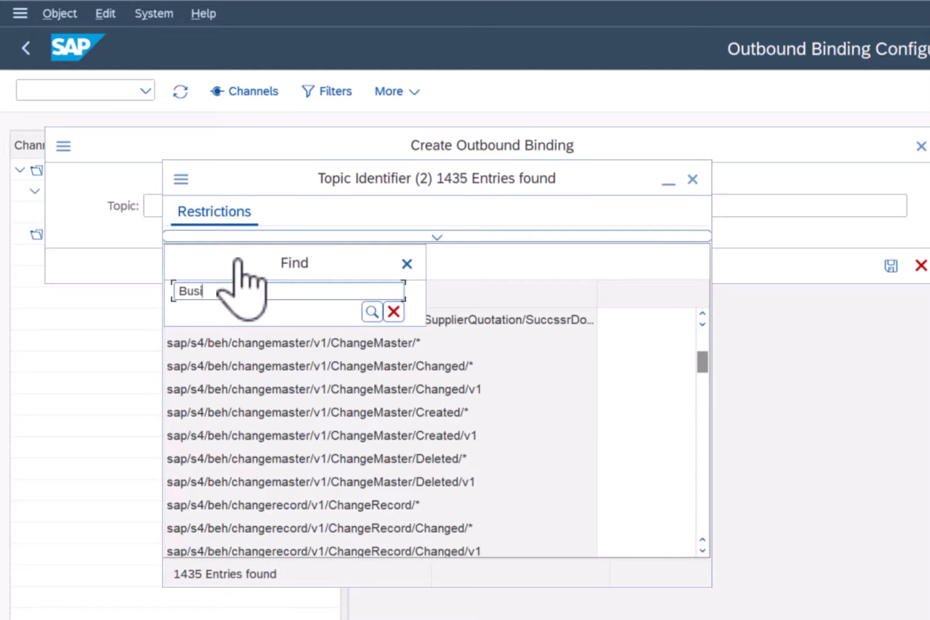
text(BusinessPartner)
key(Return)
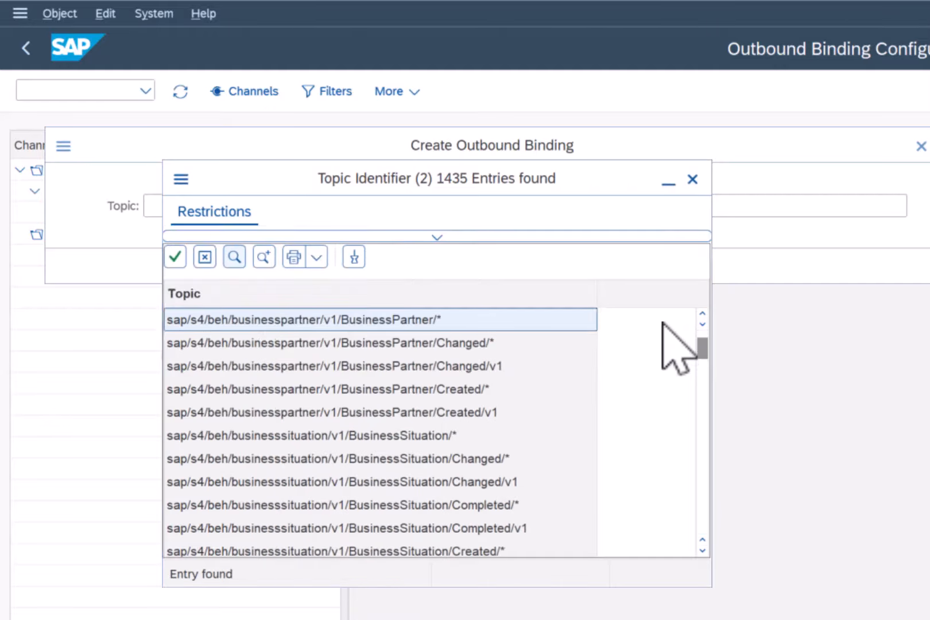
click(478, 345)
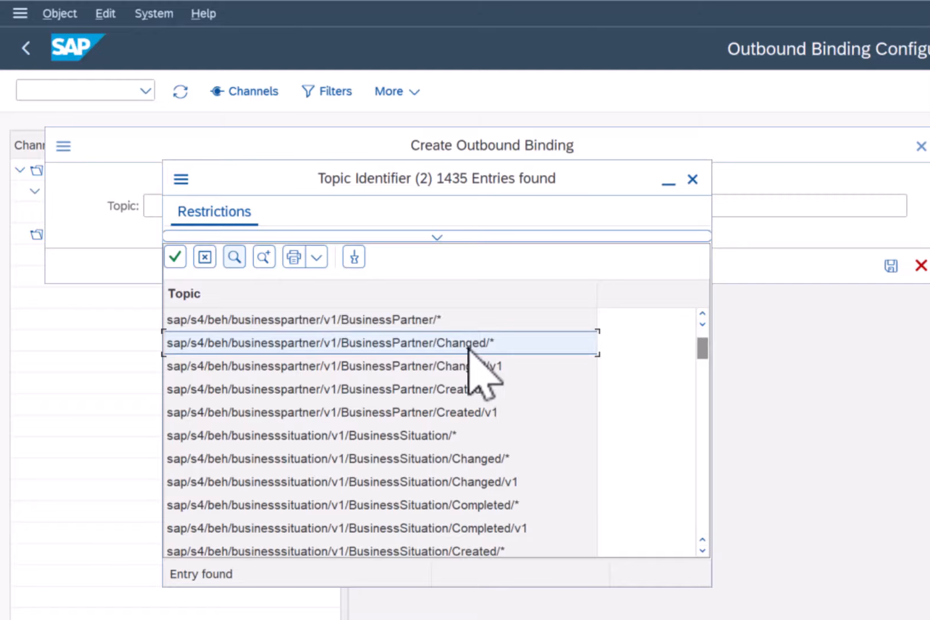
click(487, 389)
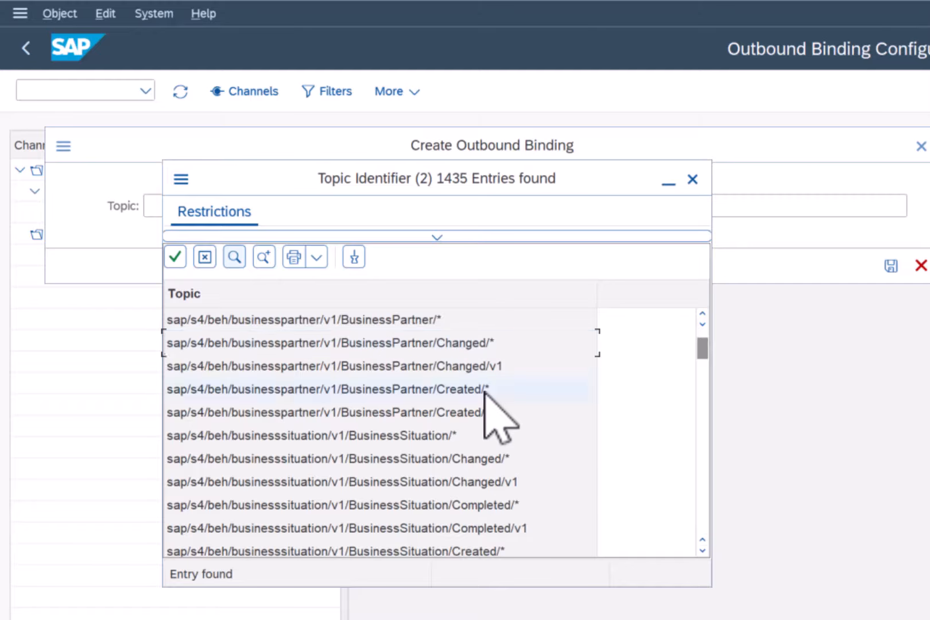
double_click(407, 320)
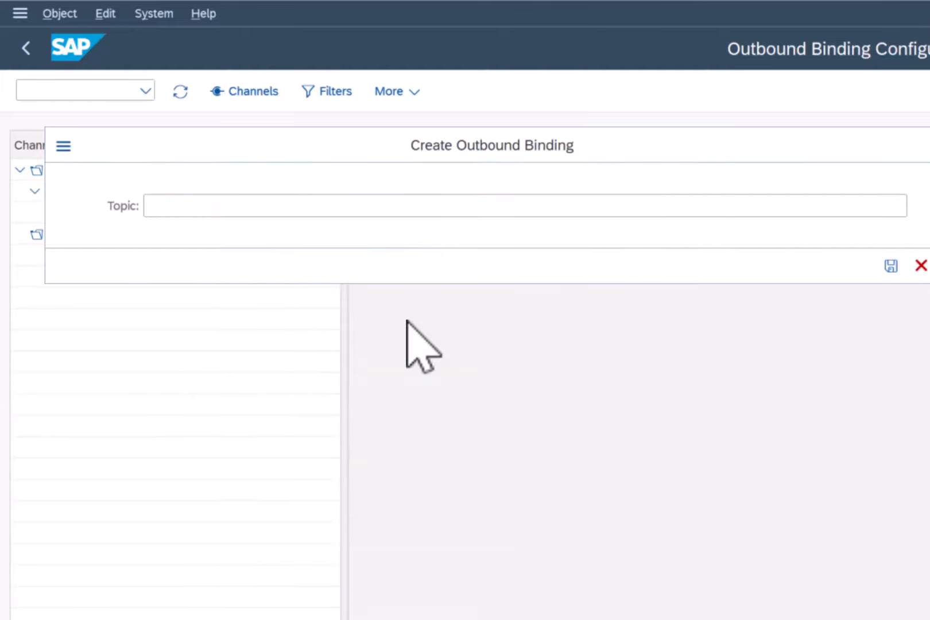
click(895, 266)
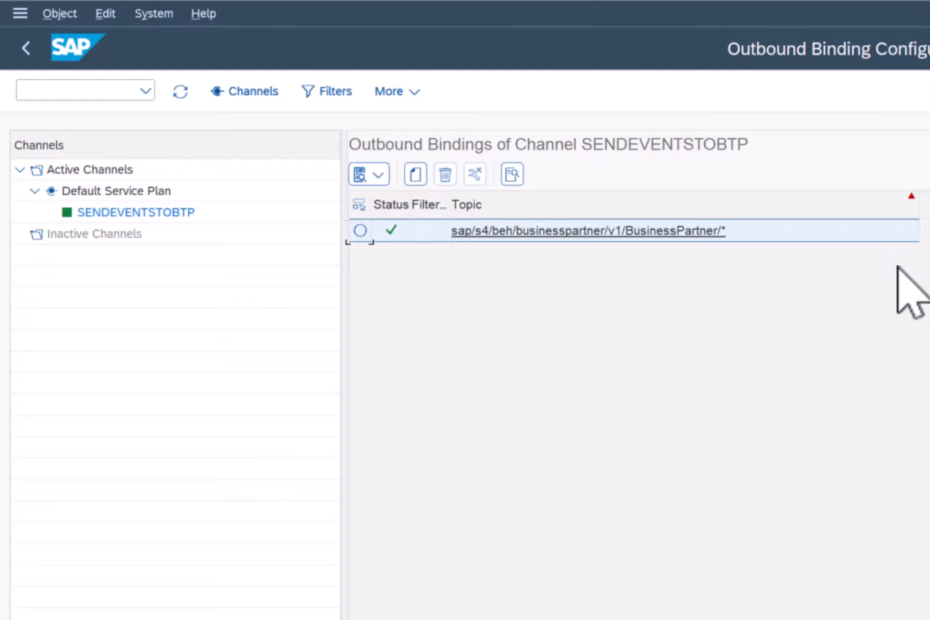
- Go back to the channel configuration, switch to the BTP Cockpit and close the service binding's credentials
key(F3)
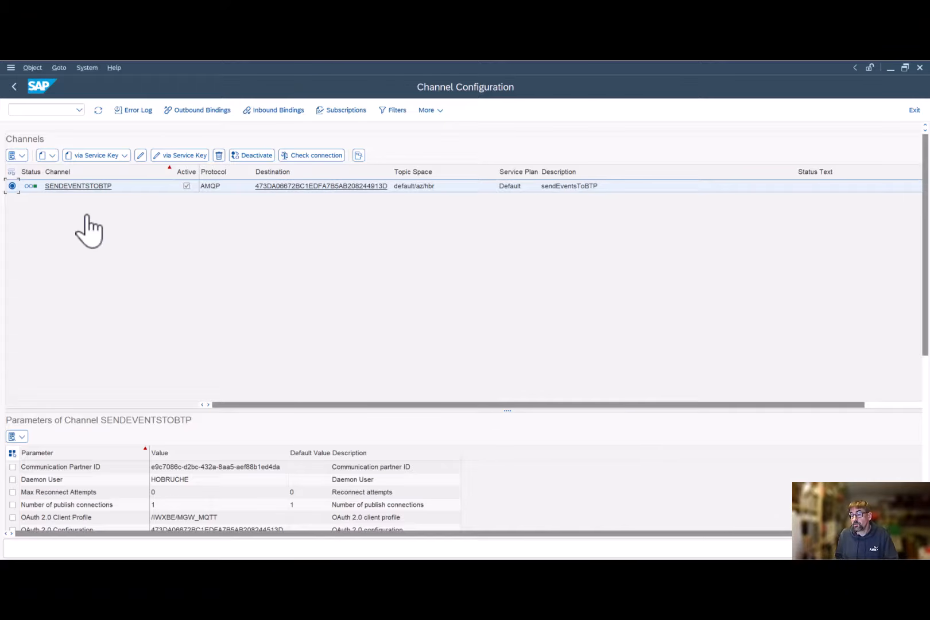
mouse_move(498, 569)
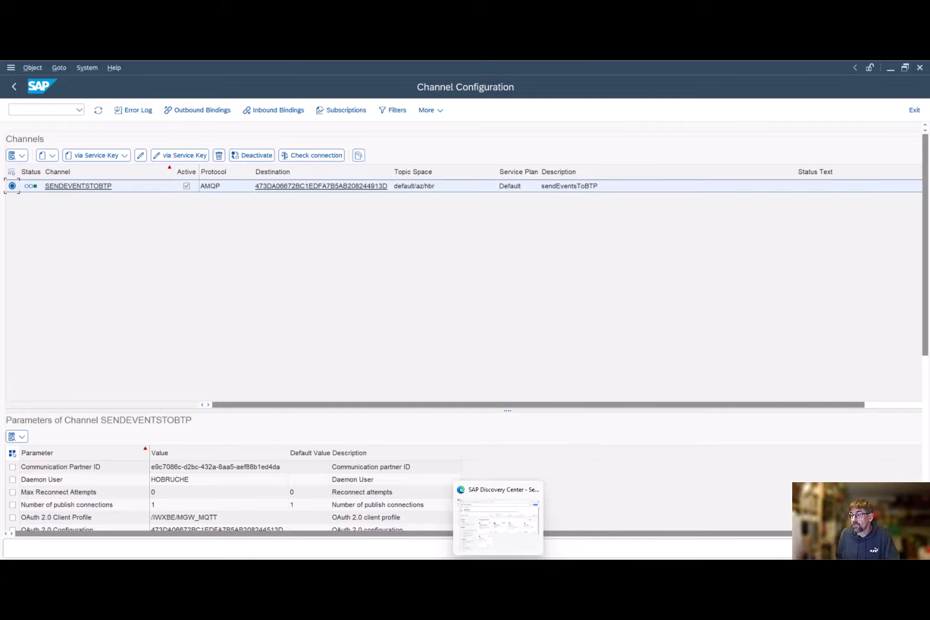
mouse_move(622, 568)
click(684, 542)
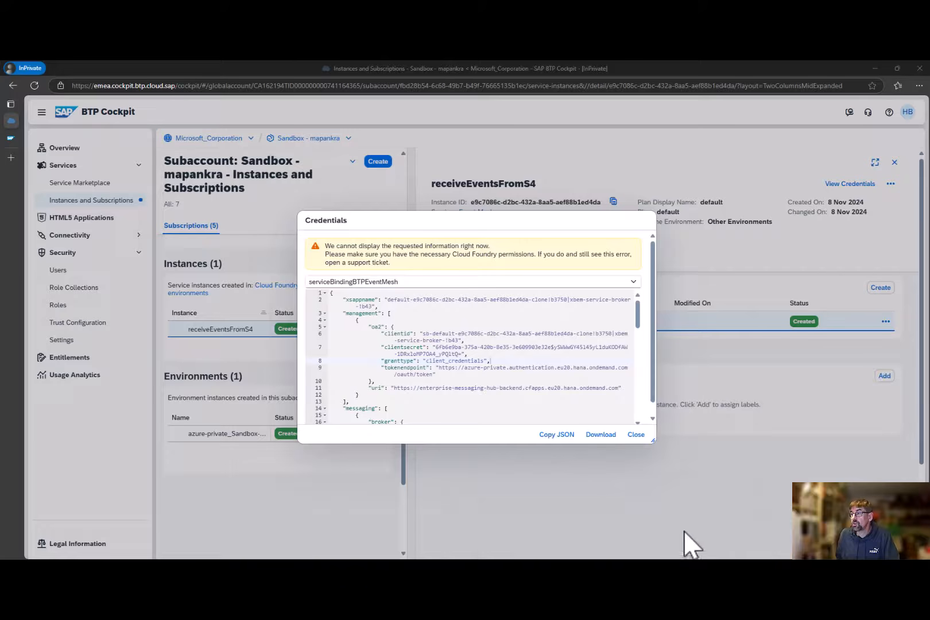
click(638, 435)
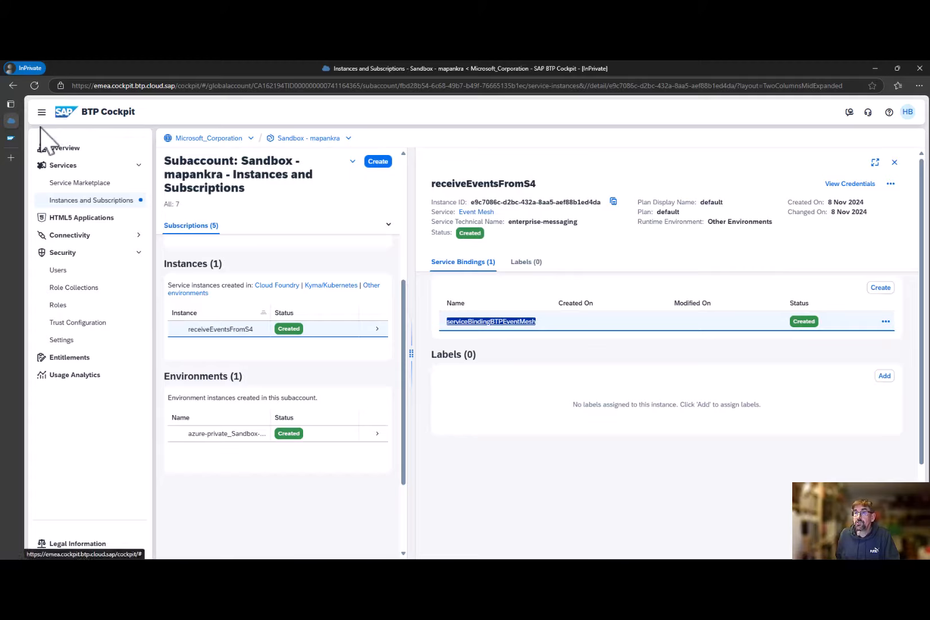
- Switch to SAP Event Mesh and create a queue named businesspartners for the eventMeshSandboxAzure message client
click(8, 139)
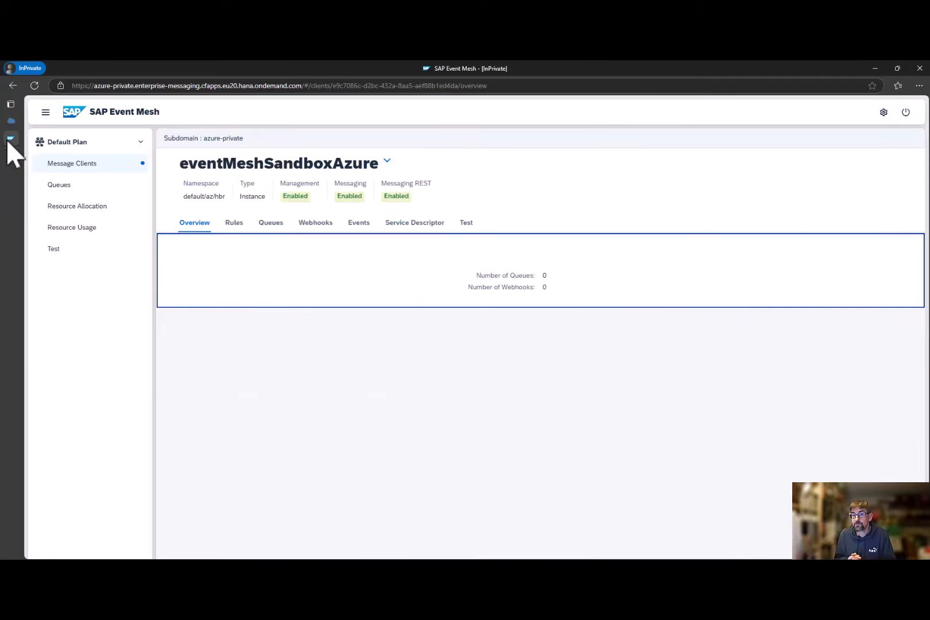
click(269, 223)
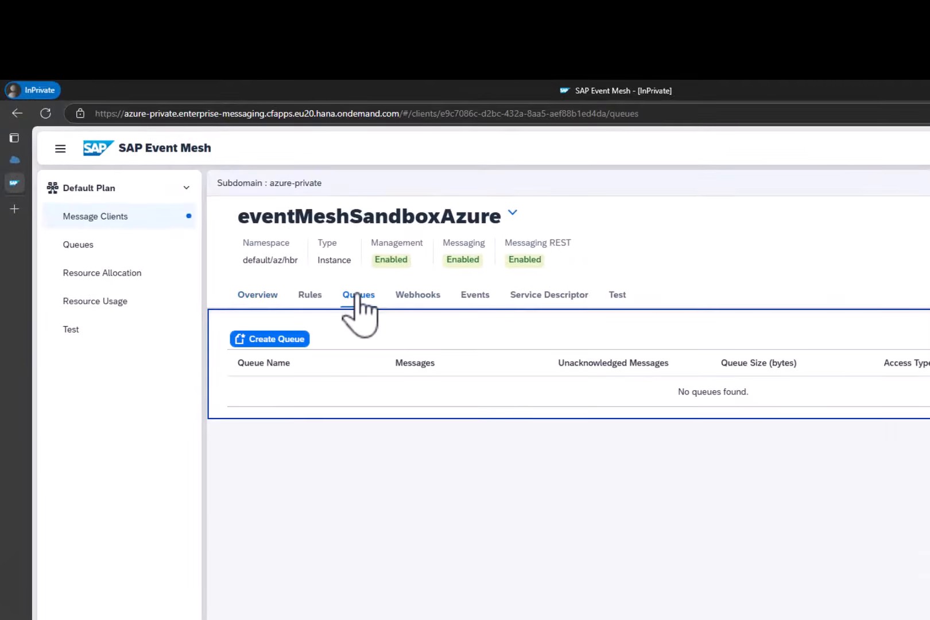
click(291, 340)
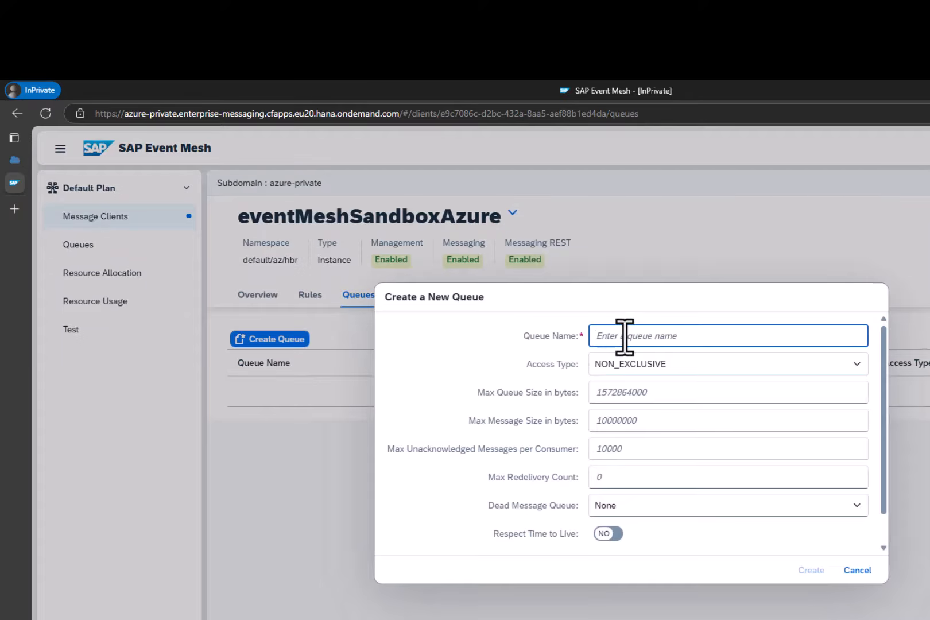
text(be)
key(BackSpace)
text(bu)
click(803, 571)
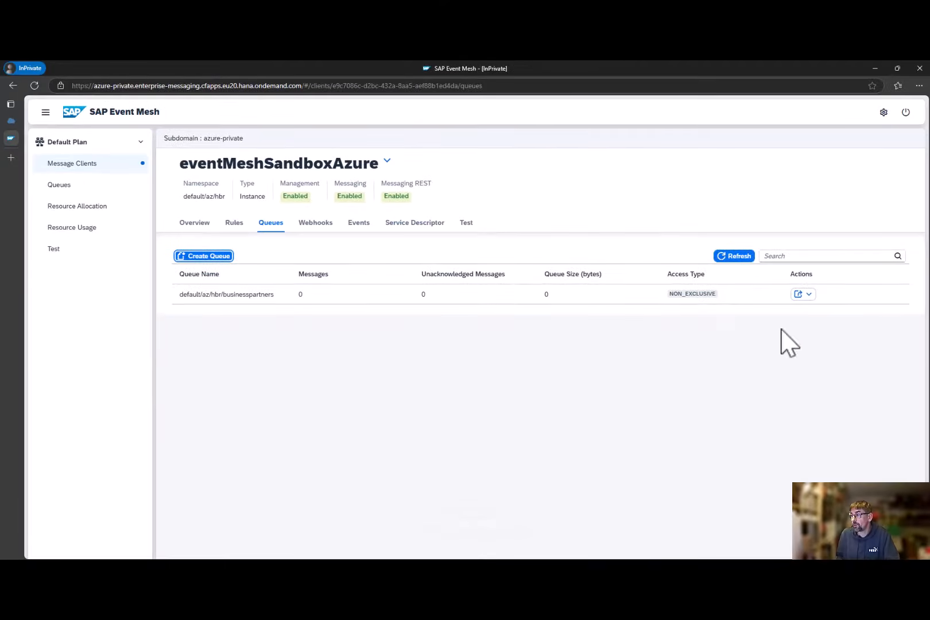
- Open the subscriptions of the businesspartners queue and copy the topic space from the configuration of channel SENDEVENTSTOBTP in SAP
click(802, 295)
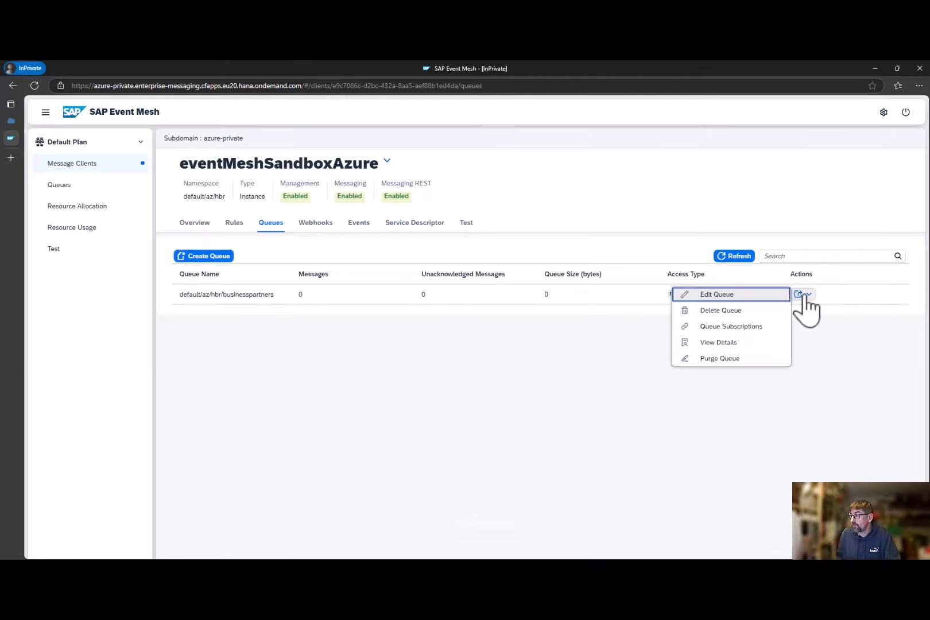
click(758, 327)
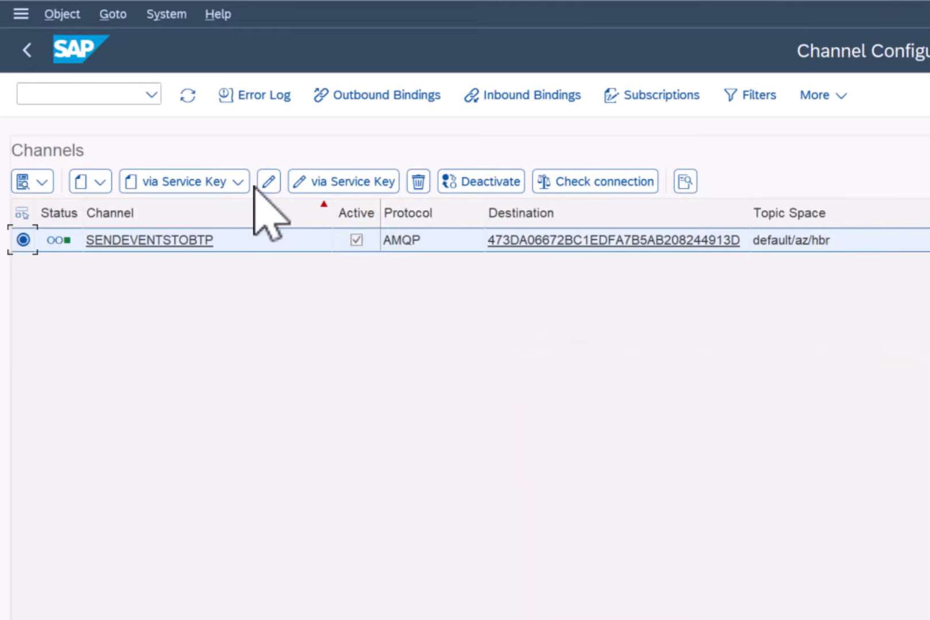
click(268, 183)
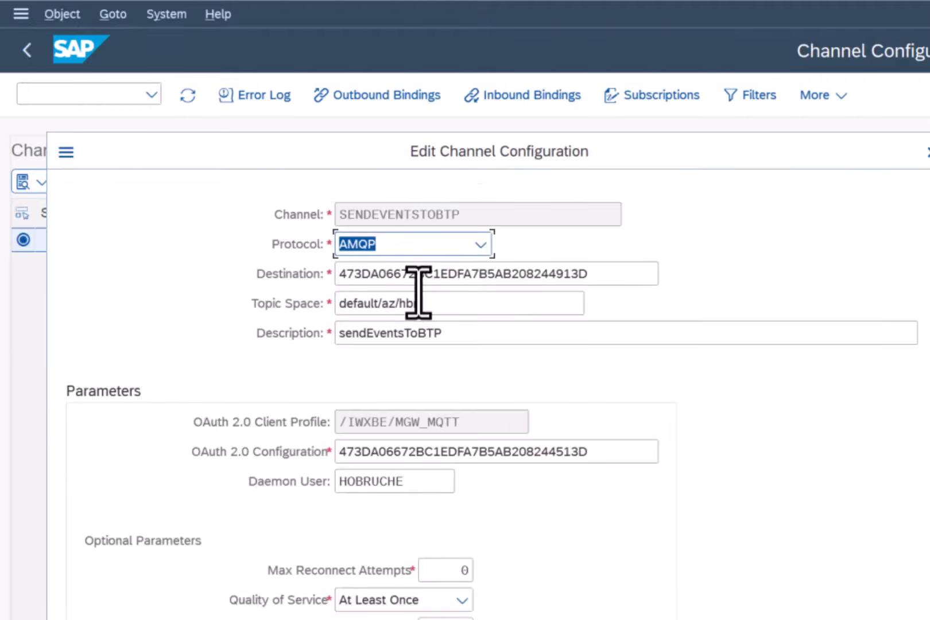
drag(450, 303, 330, 303)
key(ctrl+c)
click(470, 305)
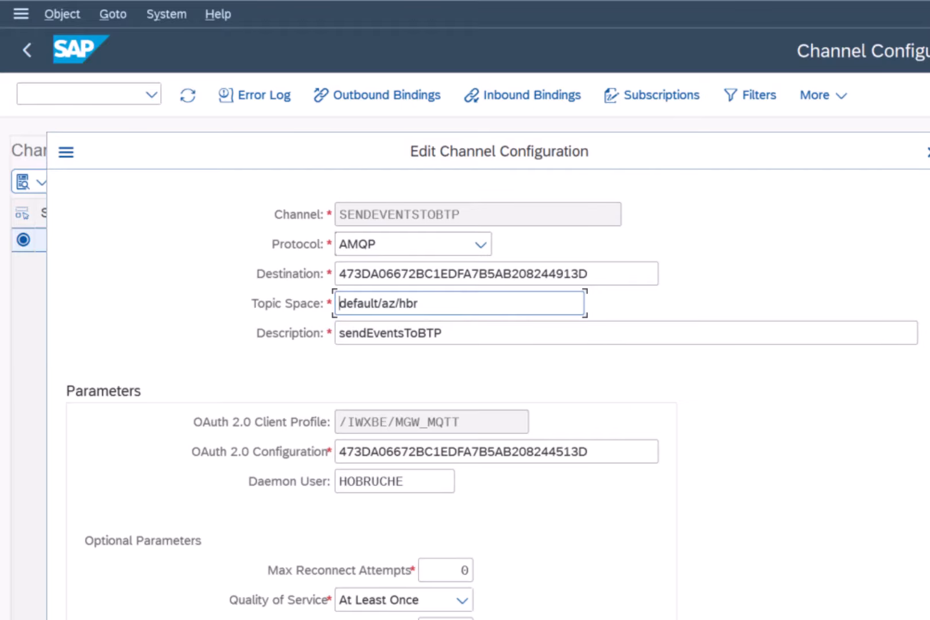
click(928, 152)
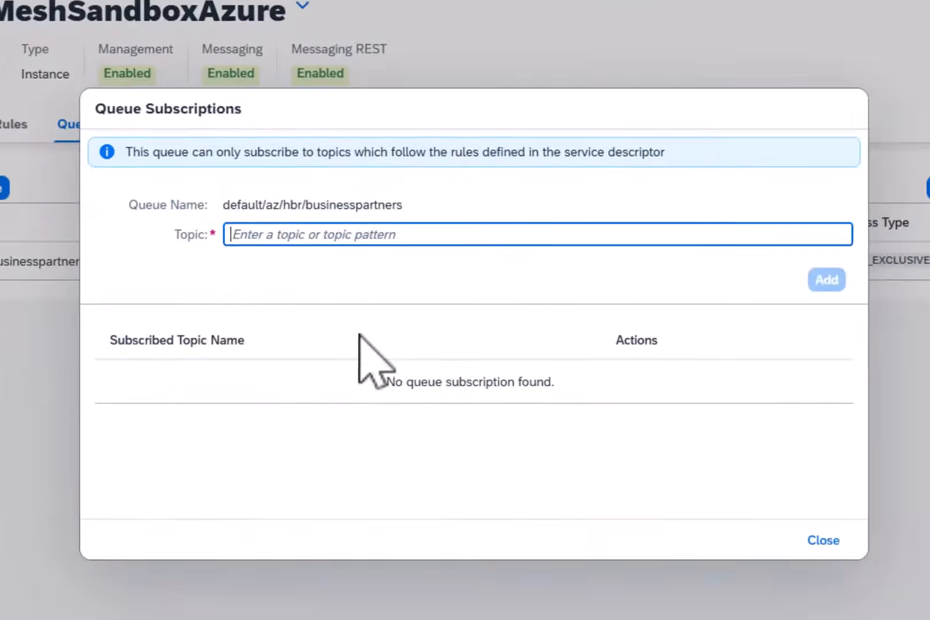
- Subscribe the businesspartners queue to the topic pattern default/az/hbr/* and close the queue subscriptions
key(ctrl+v)
text(/*)
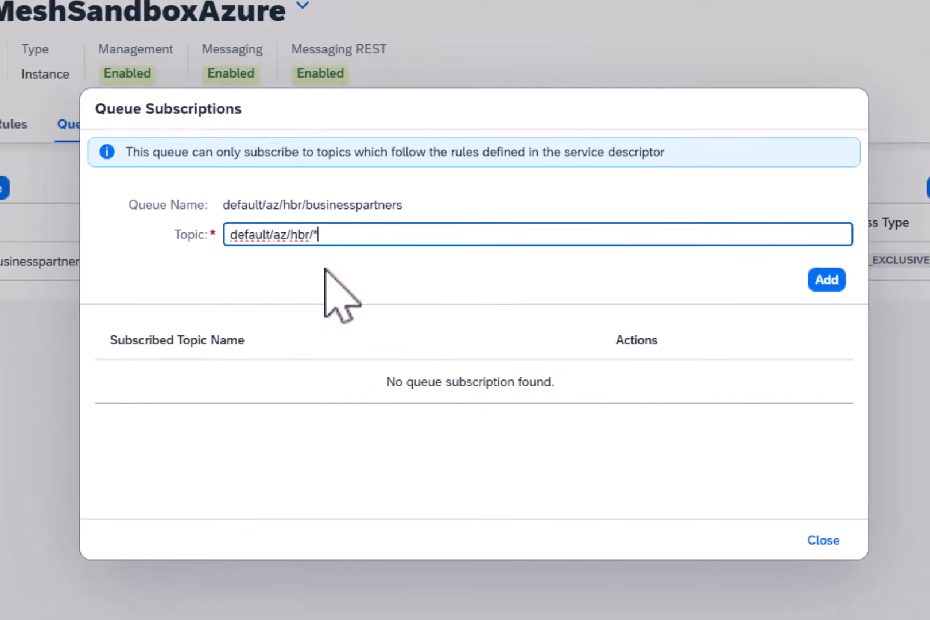
click(830, 281)
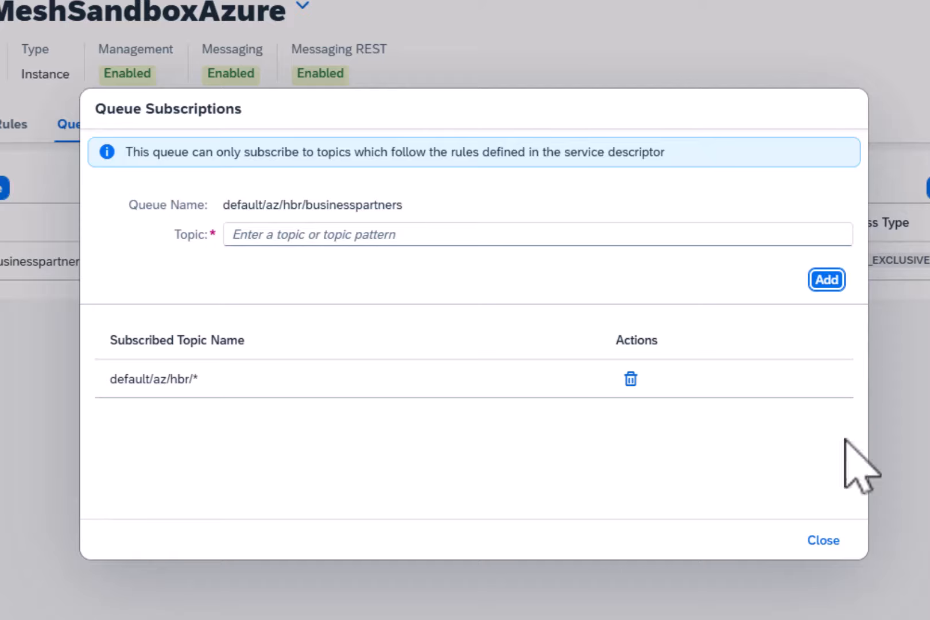
click(822, 541)
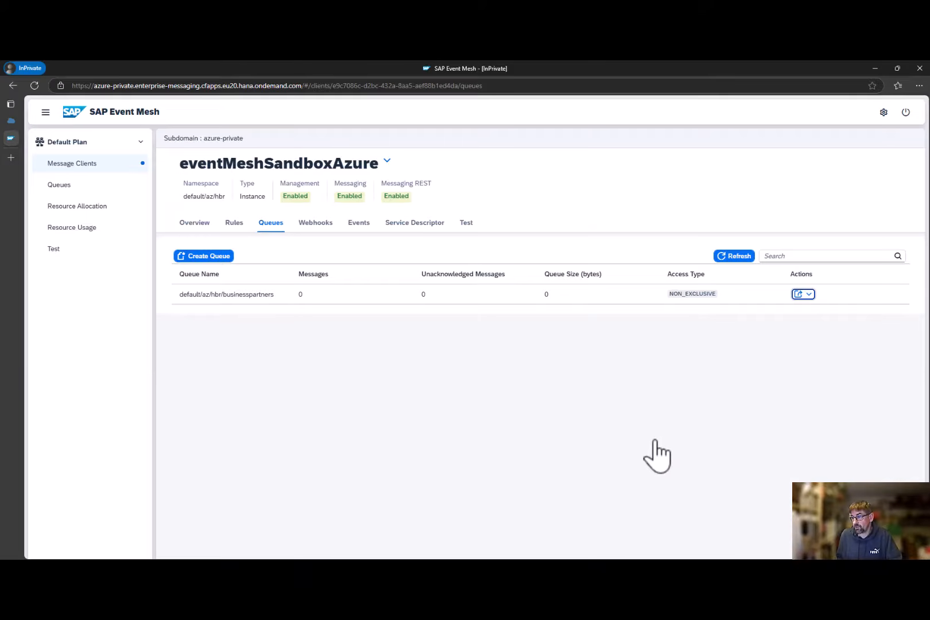
- Switch to the SAP Trust Manager session and open the WebSocket table with transaction /nSMWS
mouse_move(540, 567)
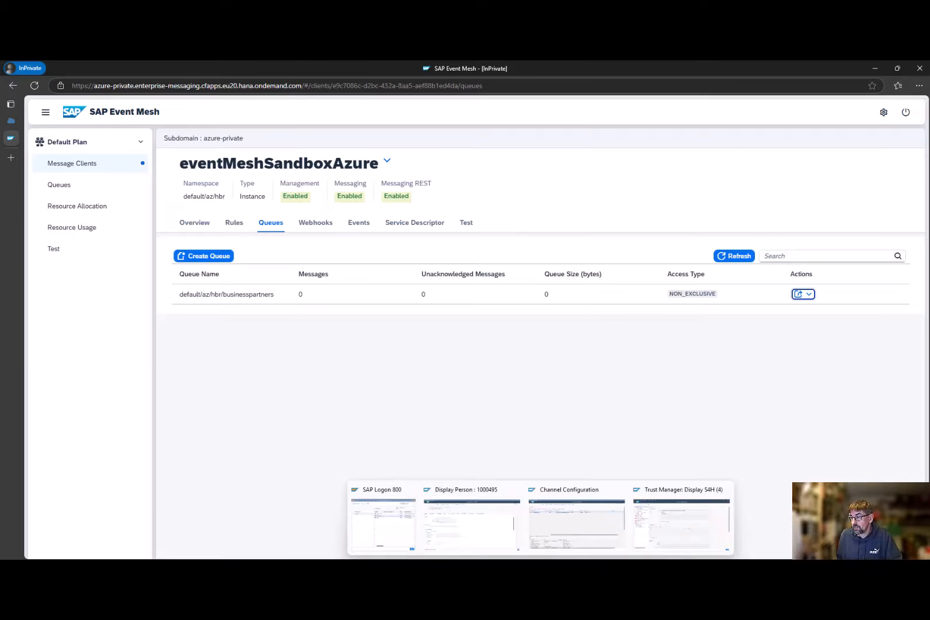
click(650, 526)
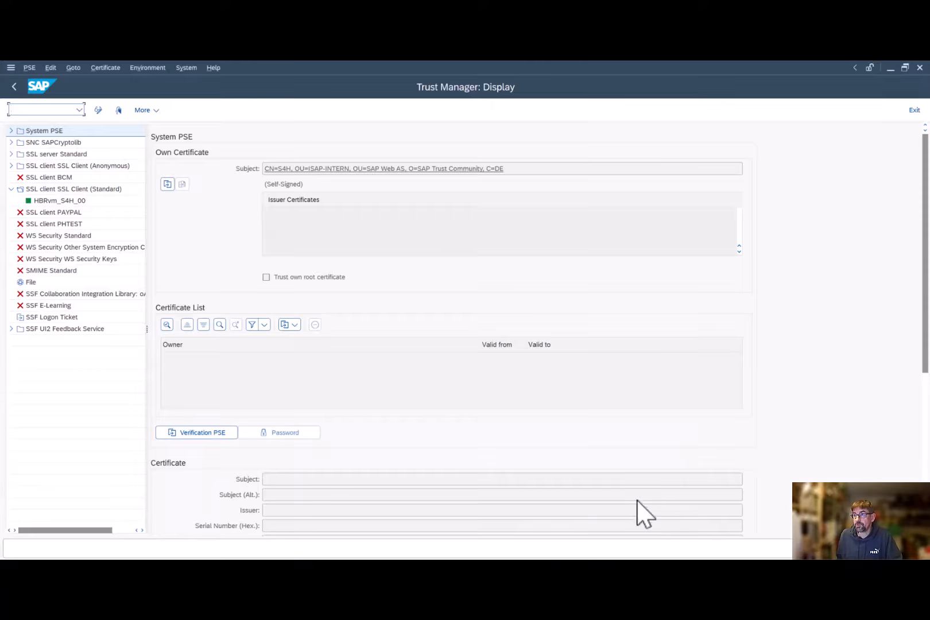
click(80, 109)
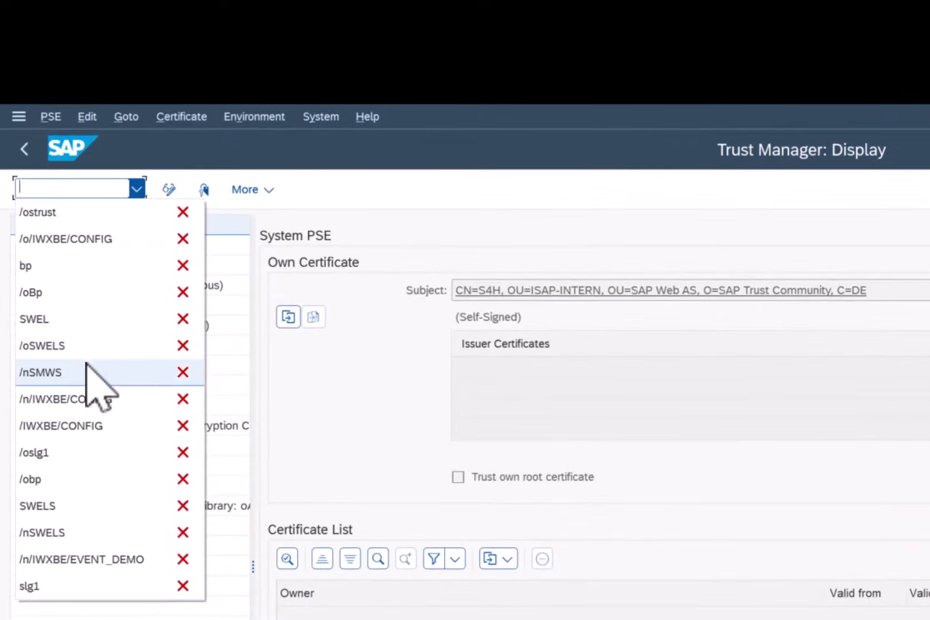
click(86, 370)
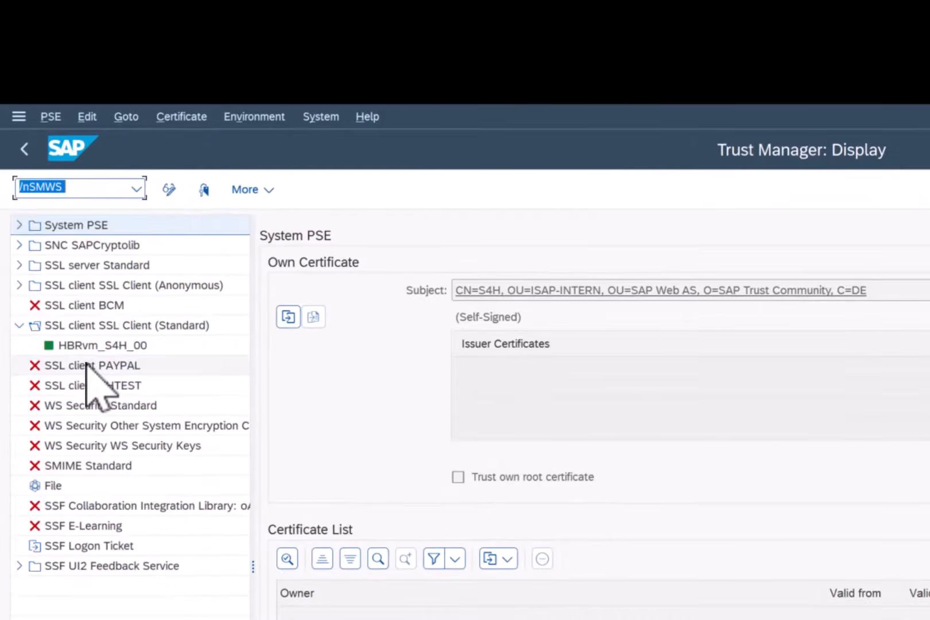
key(Return)
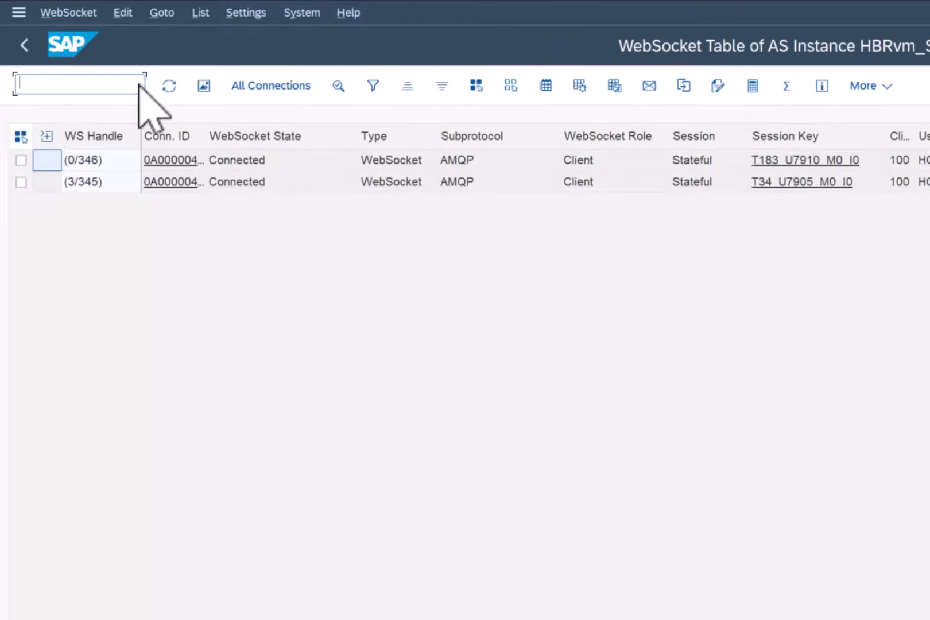
- Open the event trace settings in a new session with /oSWELS, review the trace restrictions and close the dialogs
click(139, 85)
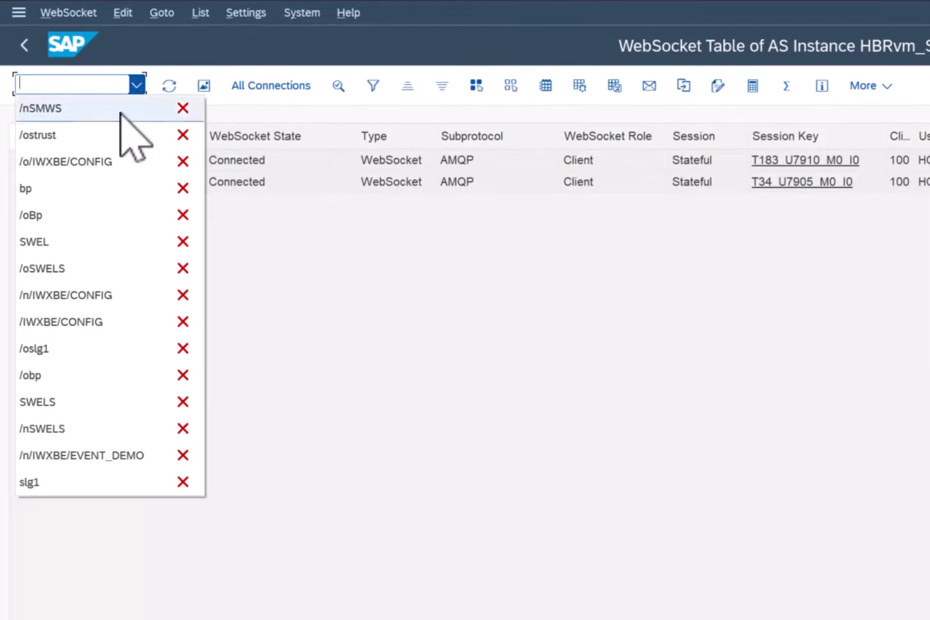
click(81, 268)
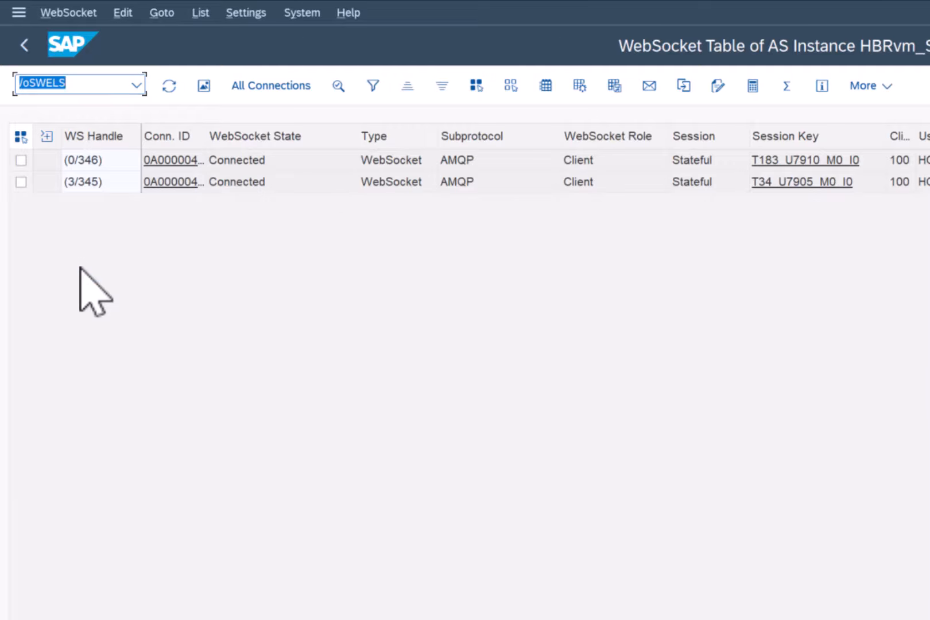
key(Return)
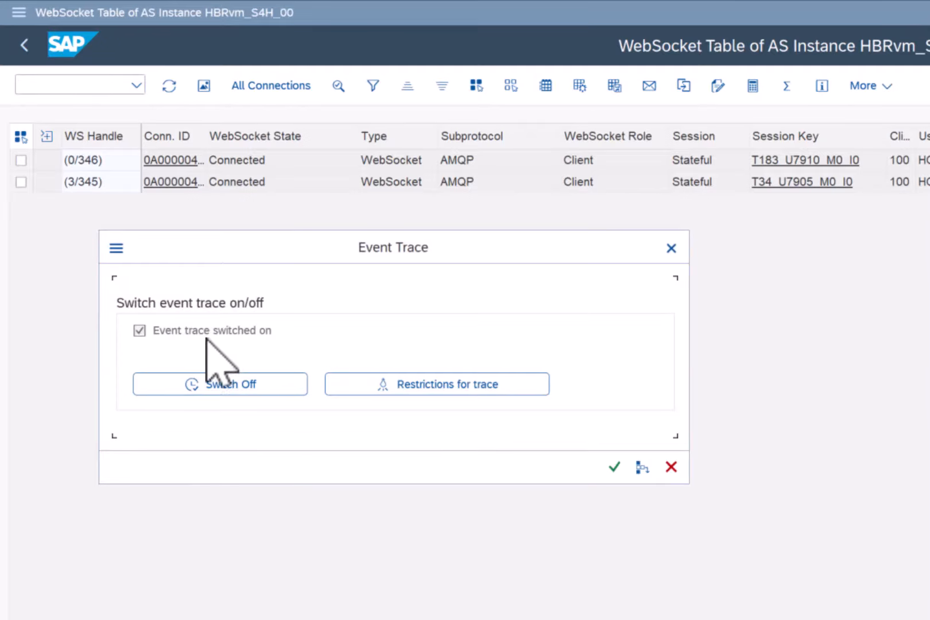
click(433, 384)
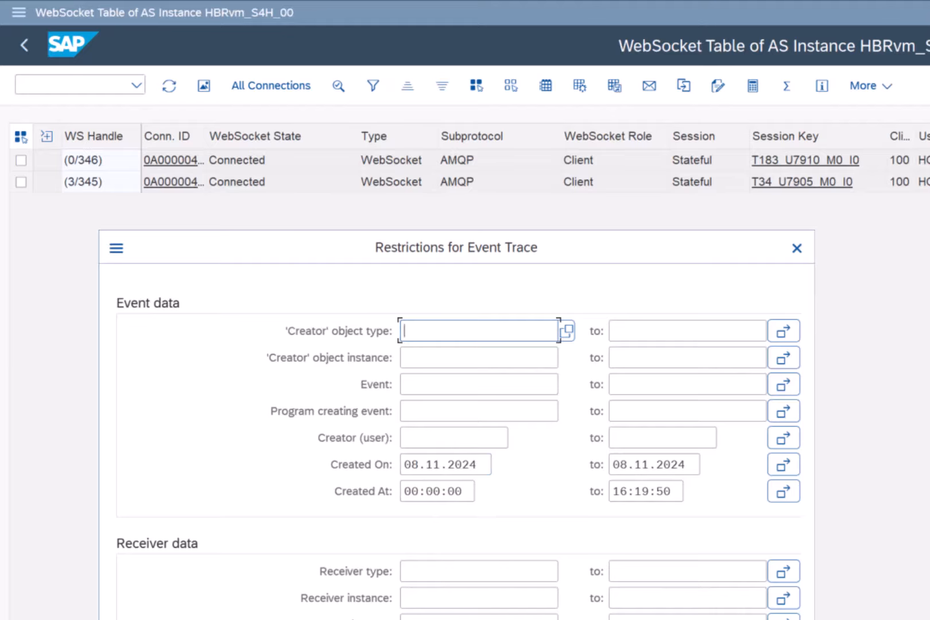
key(Return)
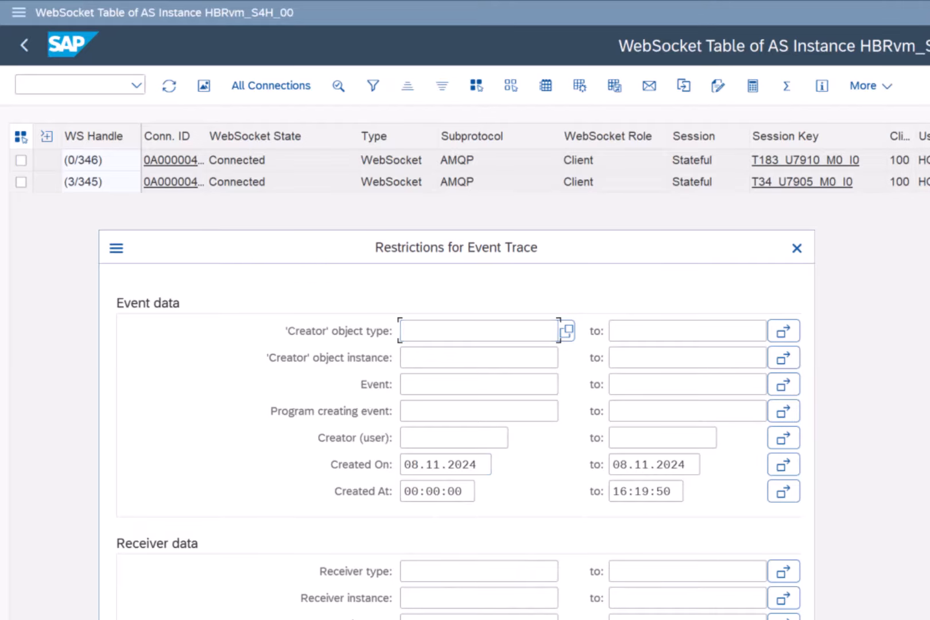
click(614, 467)
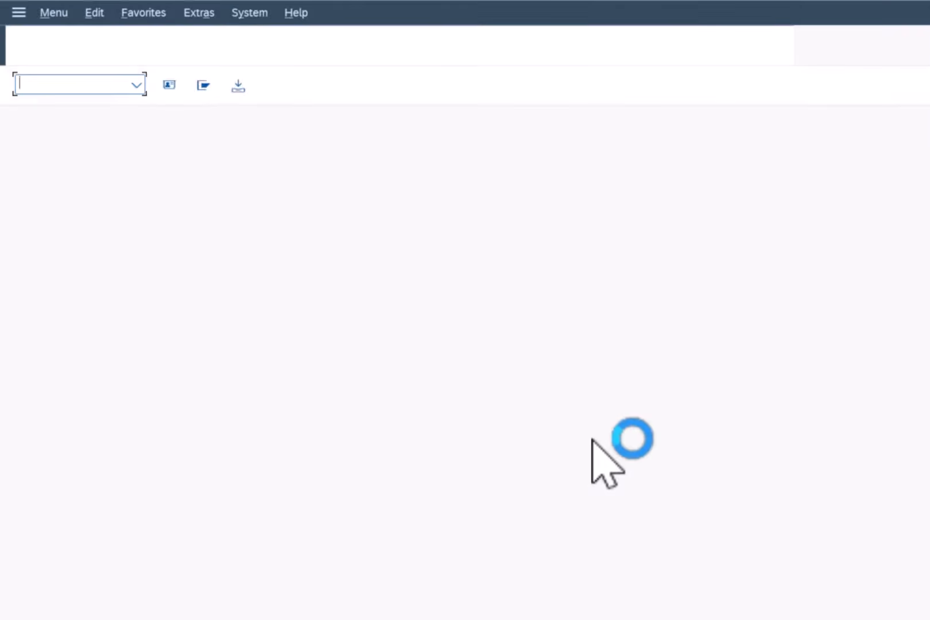
- Open transaction SWEL and display the event trace from 08.11.2024 onward
text(swel)
key(Return)
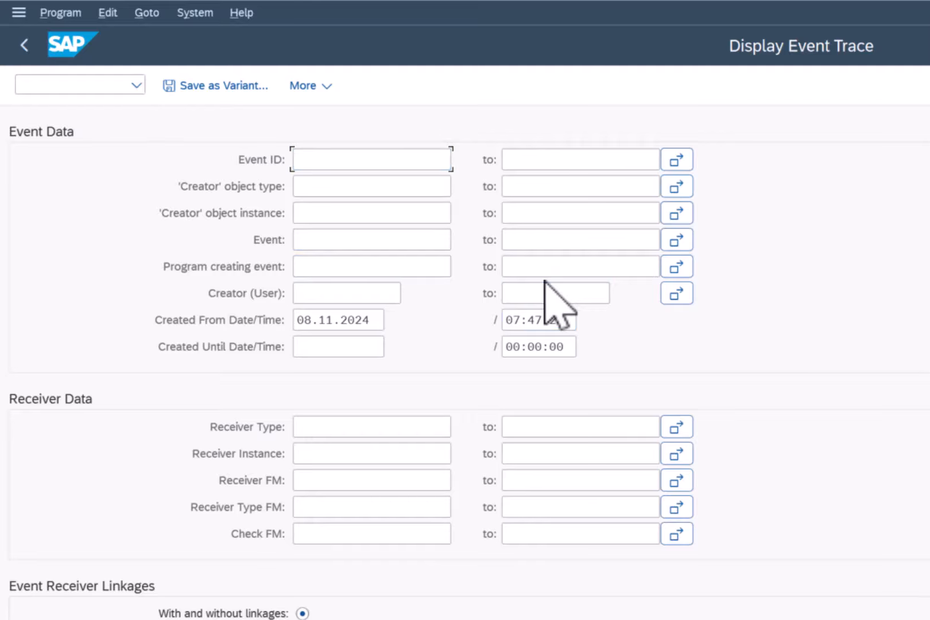
key(F8)
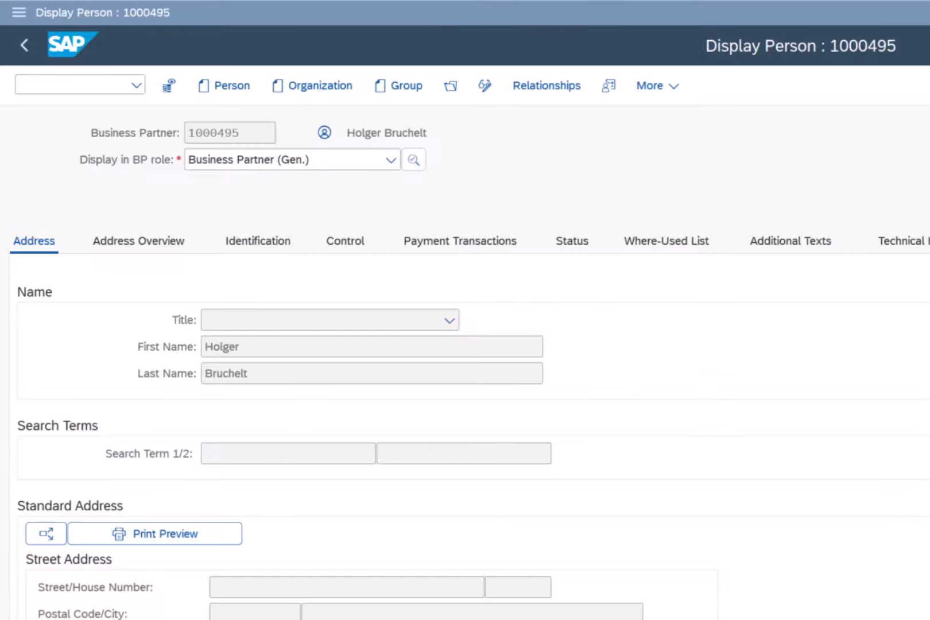
- Create and save a new person as Business Partner (Gen.), entering the person's first and last name
key(F3)
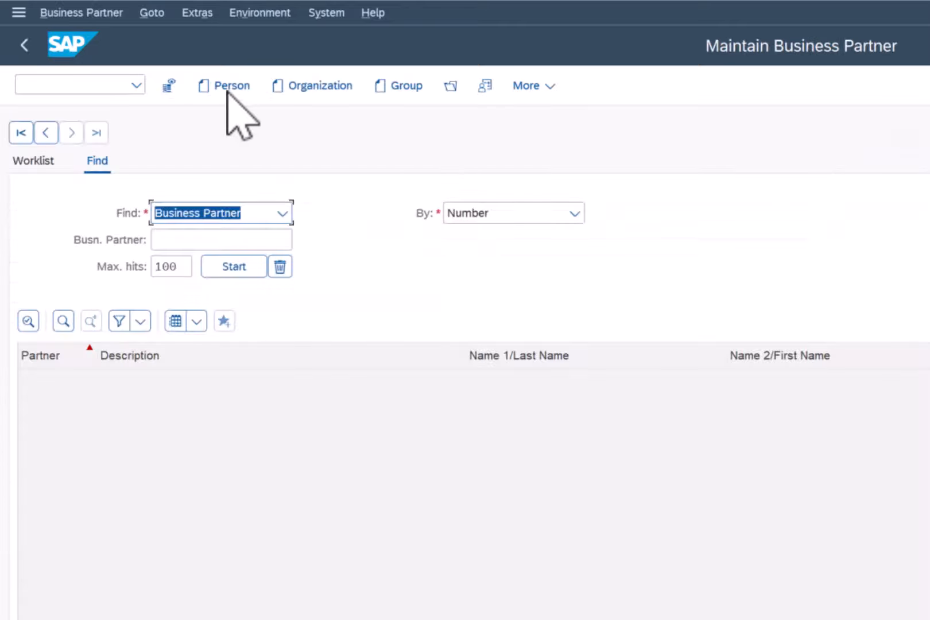
click(227, 90)
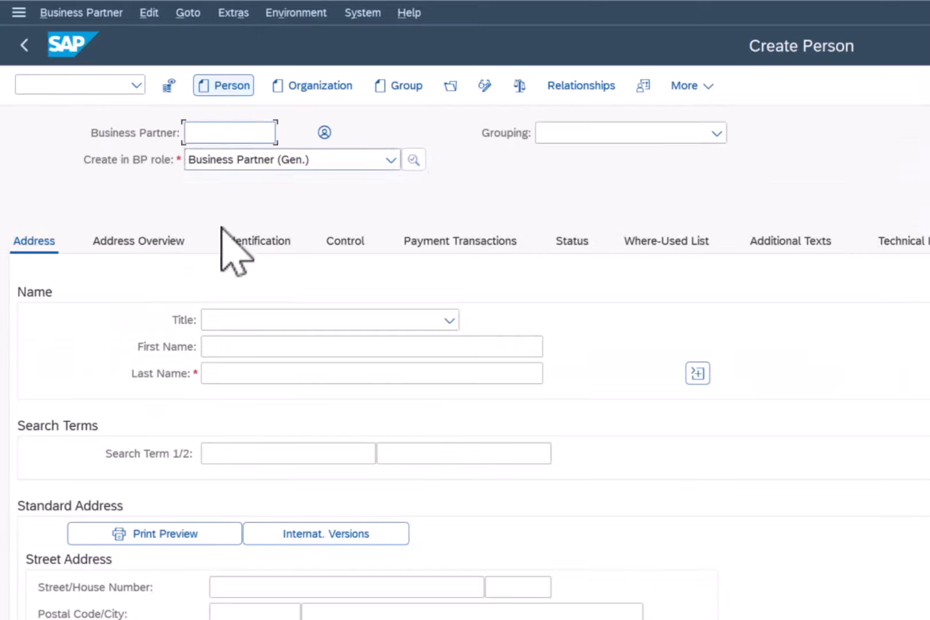
click(221, 346)
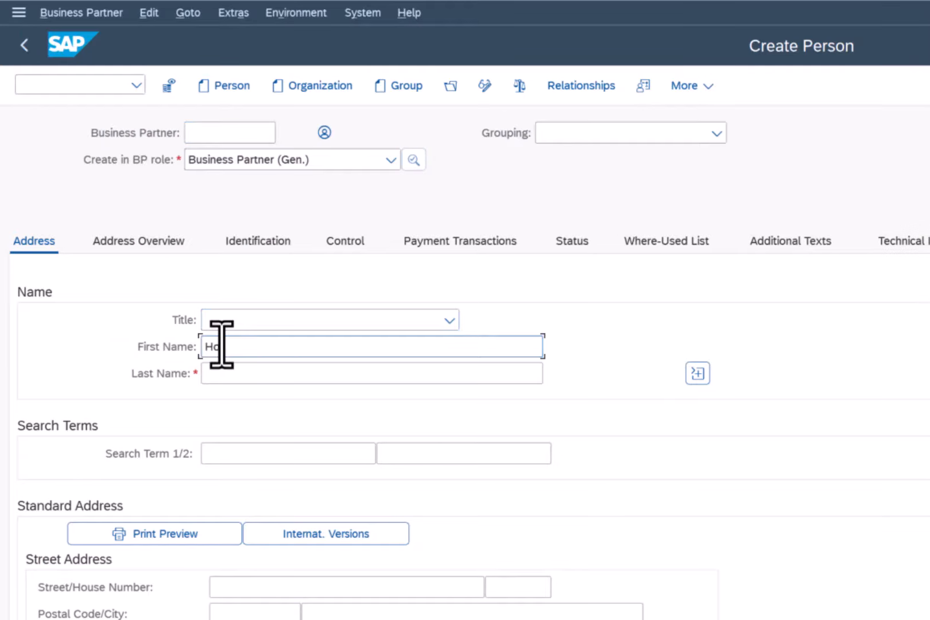
key(Tab)
text(B)
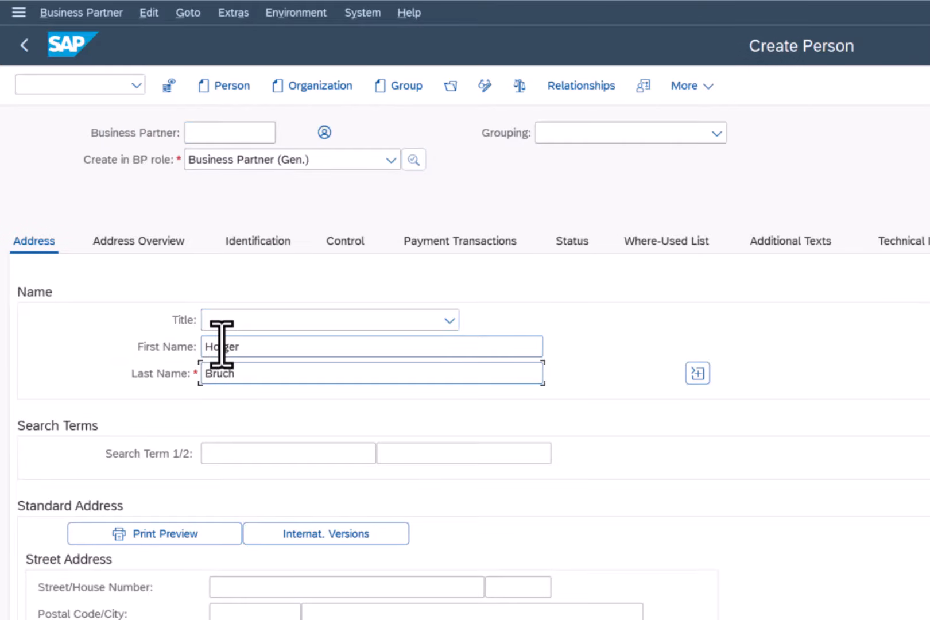
key(ctrl+s)
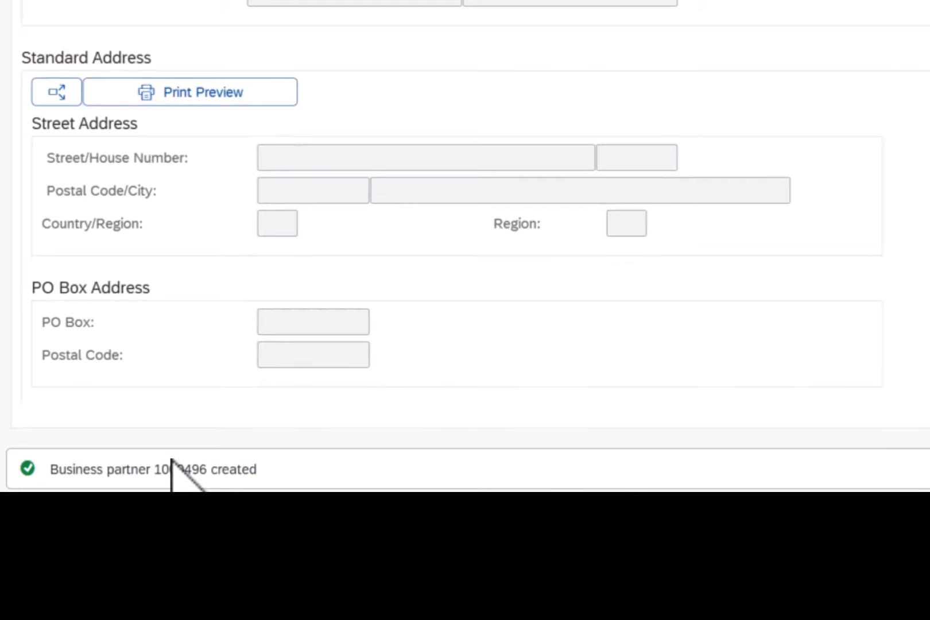
- Refresh the WebSocket table and the event trace to check the message traffic and the business partner creation event
mouse_move(606, 565)
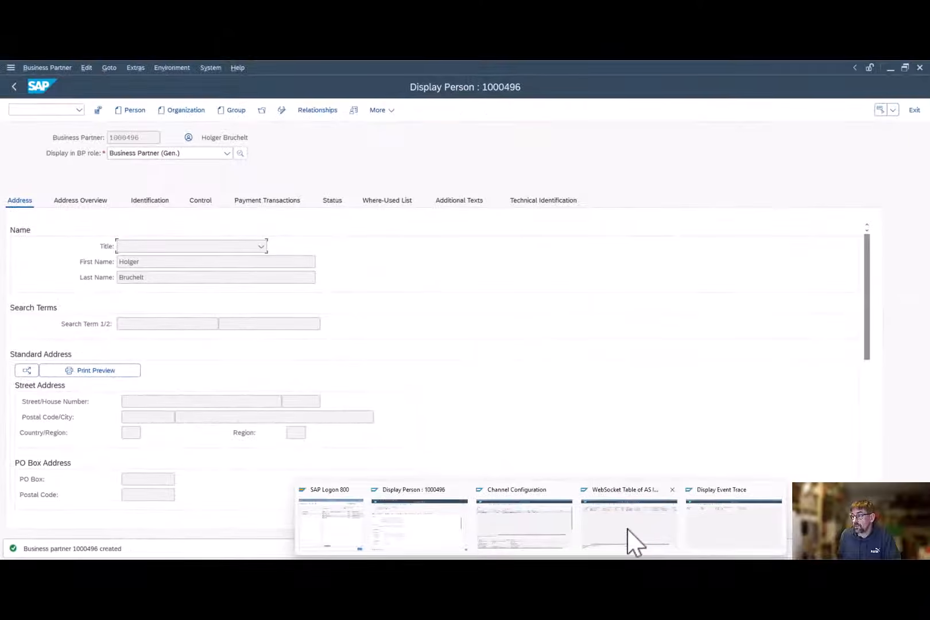
click(705, 532)
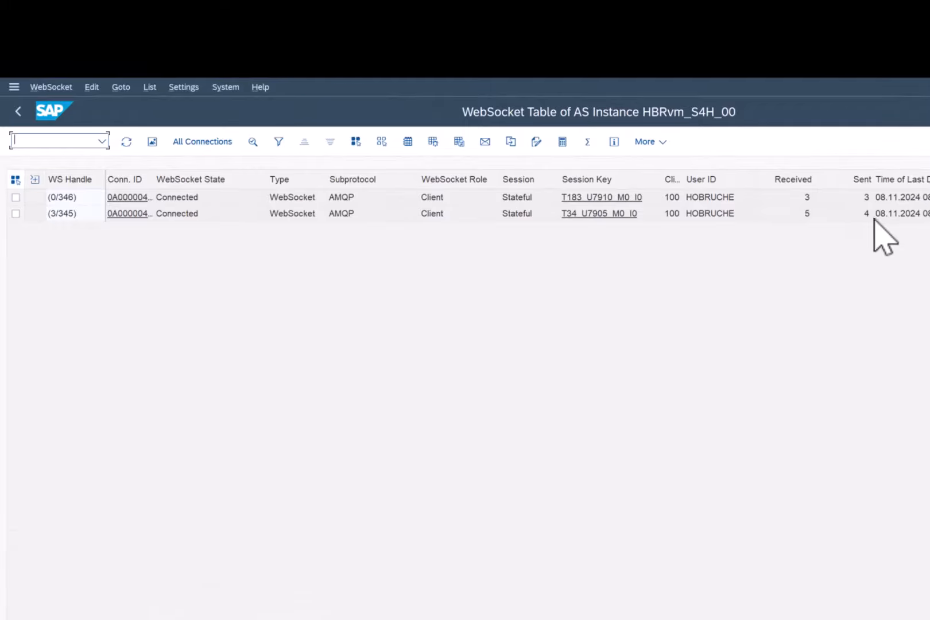
click(127, 142)
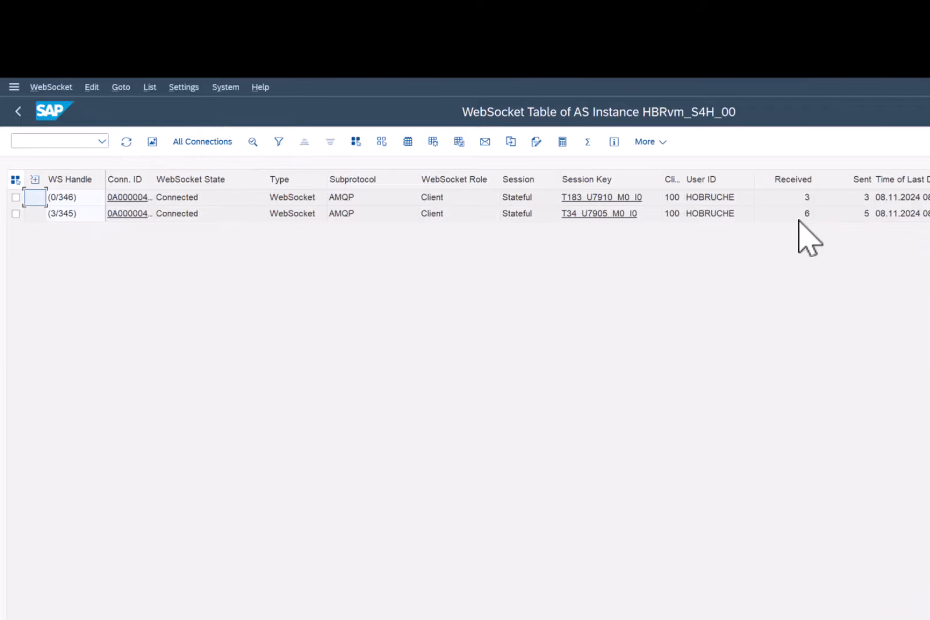
click(868, 218)
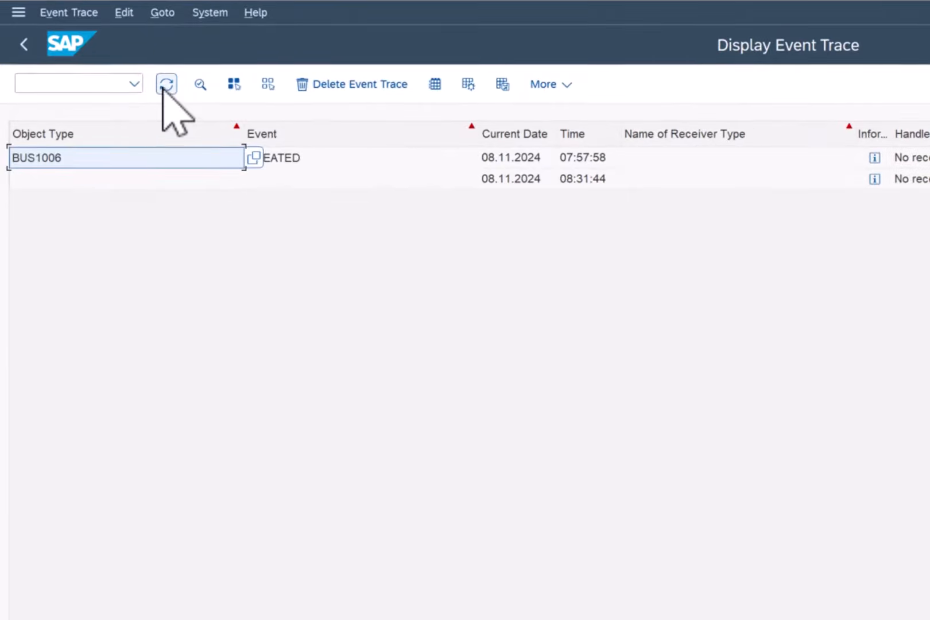
click(165, 85)
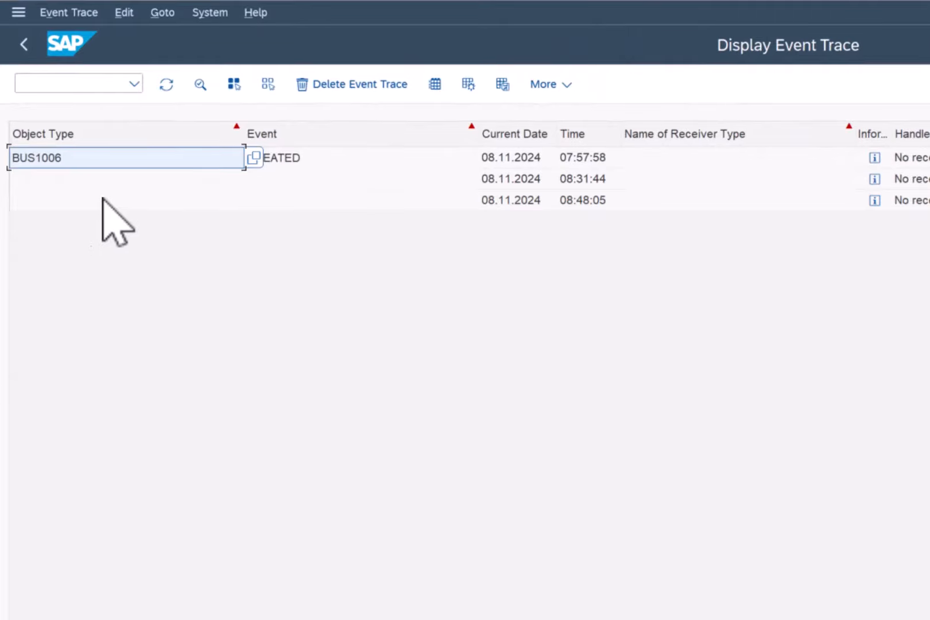
- Switch to SAP Event Mesh and refresh the queue list of the eventMeshSandboxAzure message client
click(603, 199)
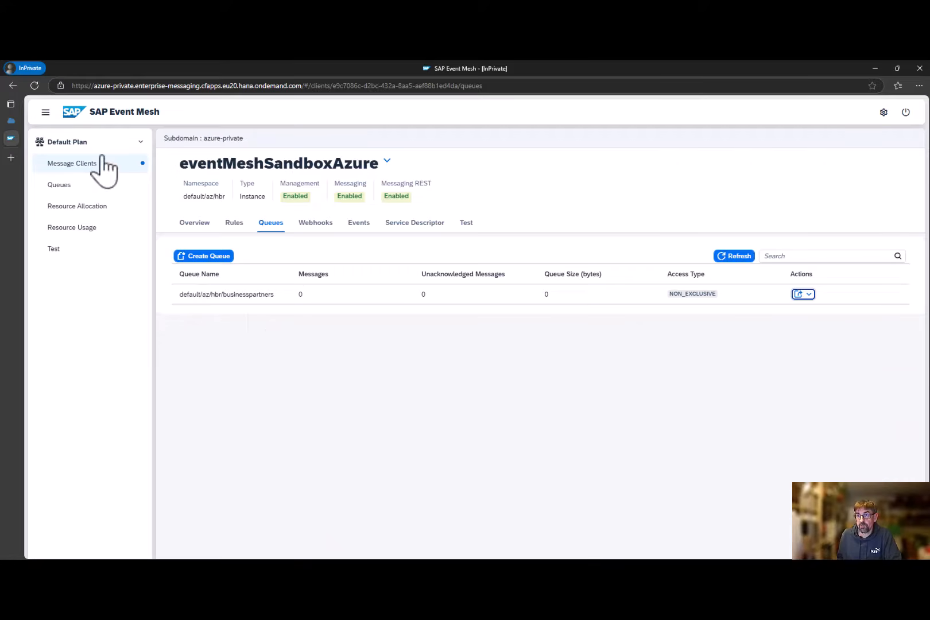
click(726, 259)
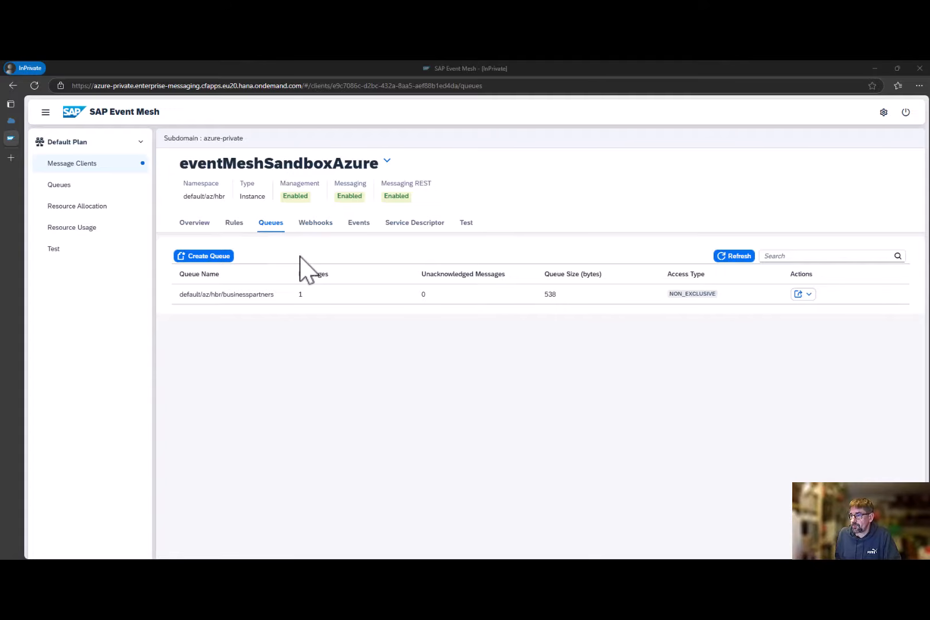
- Switch to Visual Studio Code and review the token and receive-message requests in DemoEventMeshQueue.http
mouse_move(479, 557)
click(544, 512)
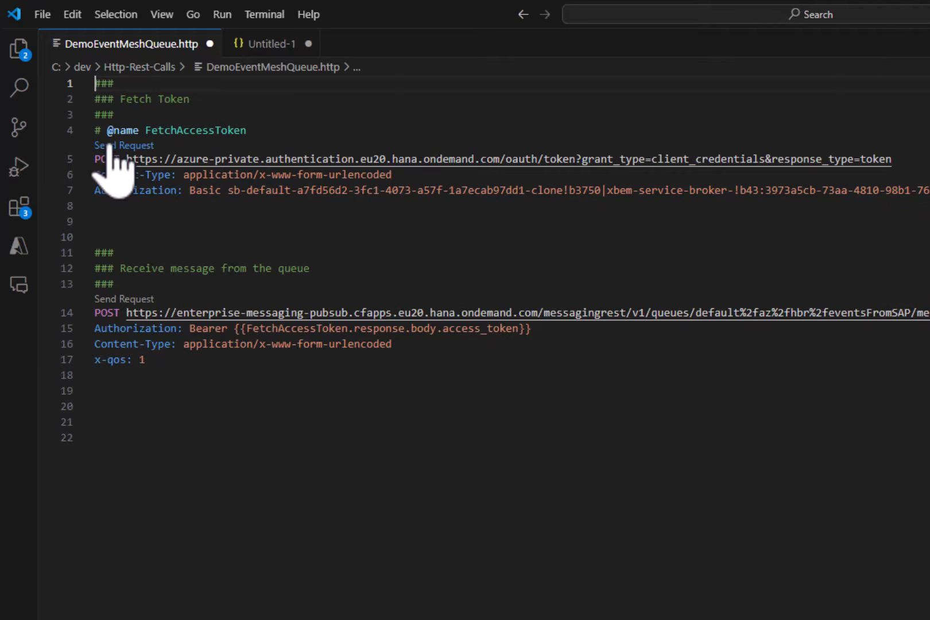
drag(177, 313, 385, 313)
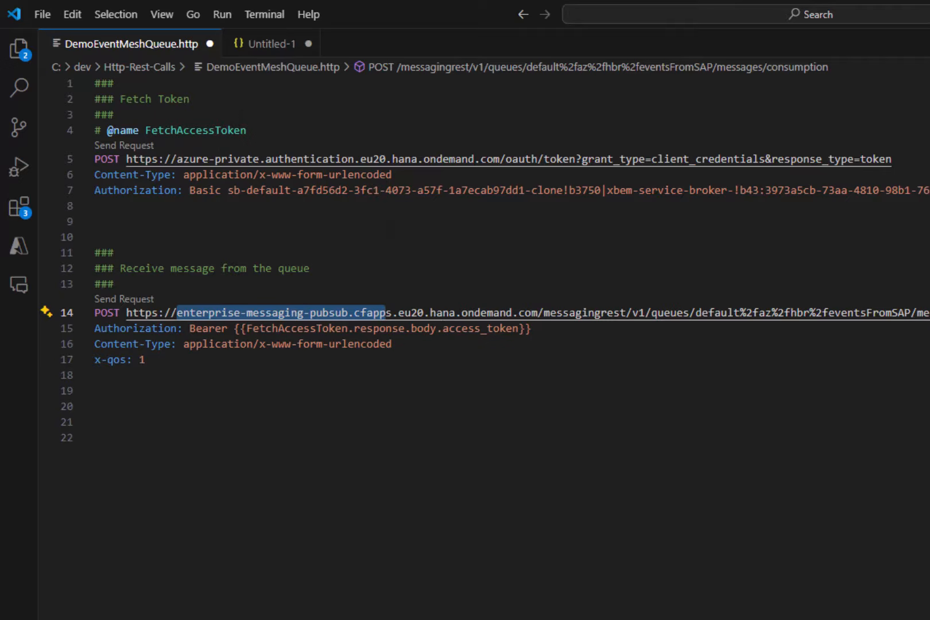
- Put the Event Mesh service key JSON into Untitled-1 and locate its httprest messaging entry
key(alt+Tab)
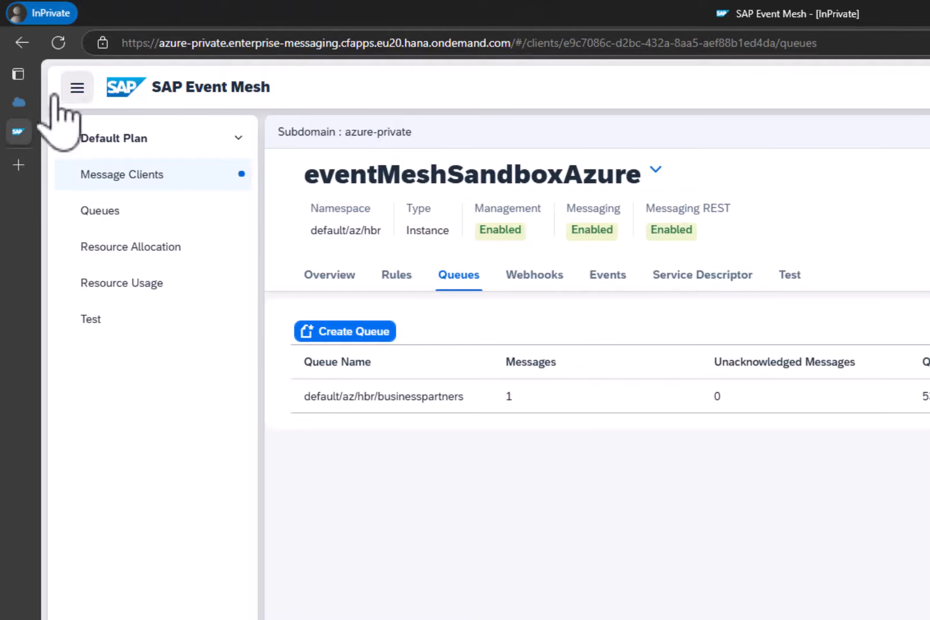
click(22, 111)
click(764, 444)
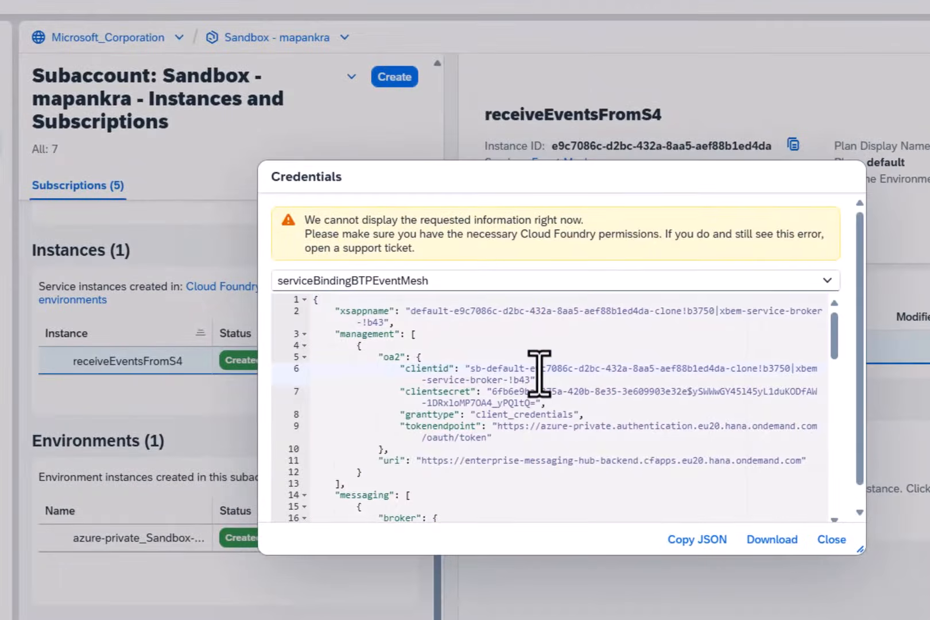
key(ctrl+a)
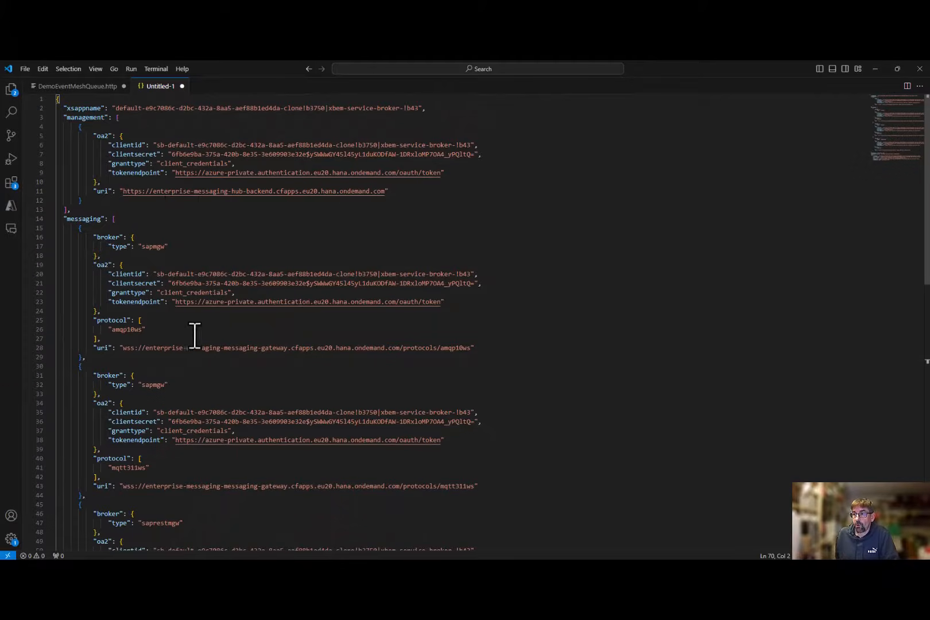
scroll(183, 434, down, 10)
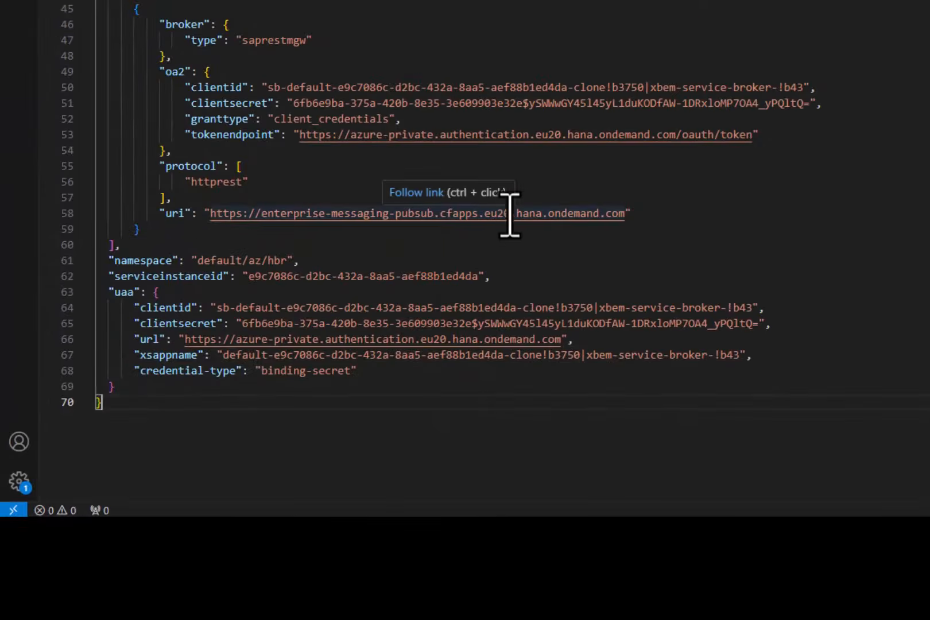
- Compare the httprest entry's token endpoint with the URL of the FetchAccessToken request in DemoEventMeshQueue.http
drag(752, 135, 300, 135)
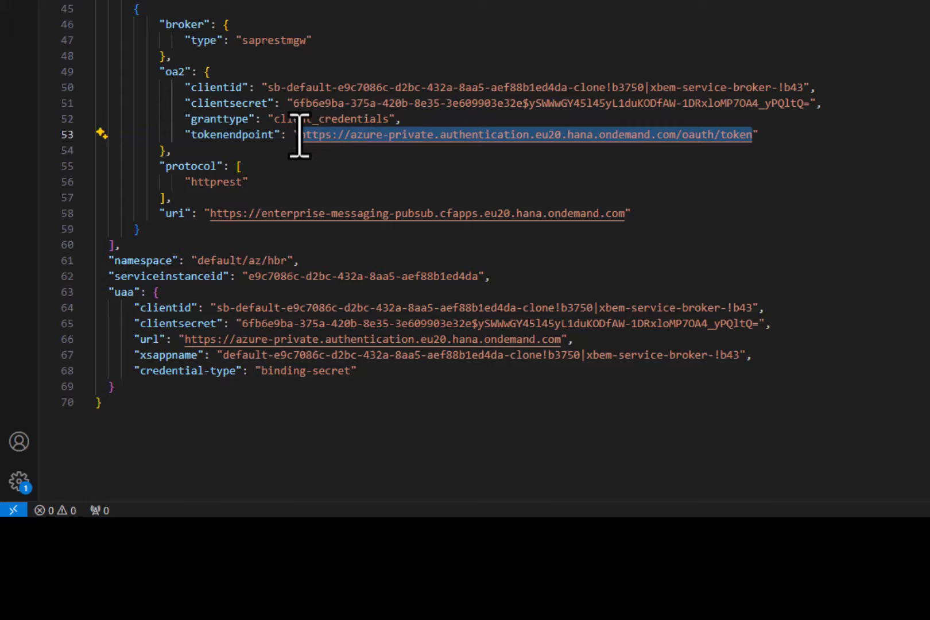
double_click(207, 183)
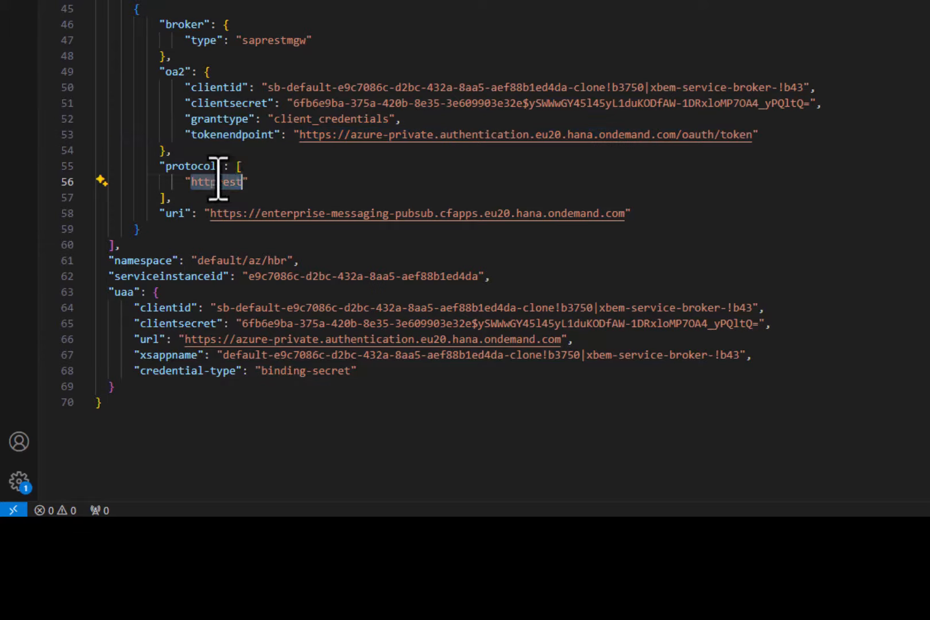
click(303, 182)
drag(752, 137, 301, 141)
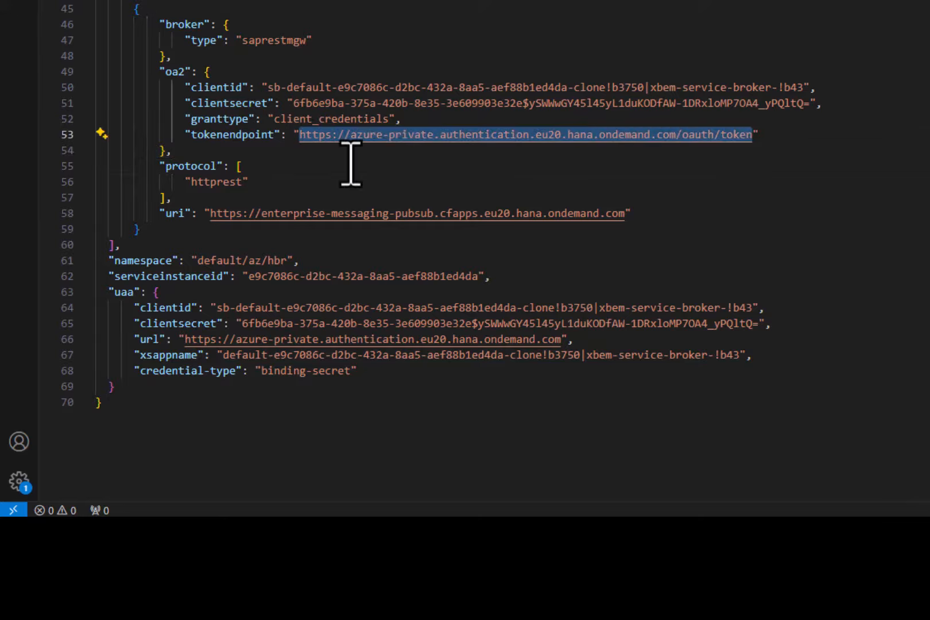
click(137, 44)
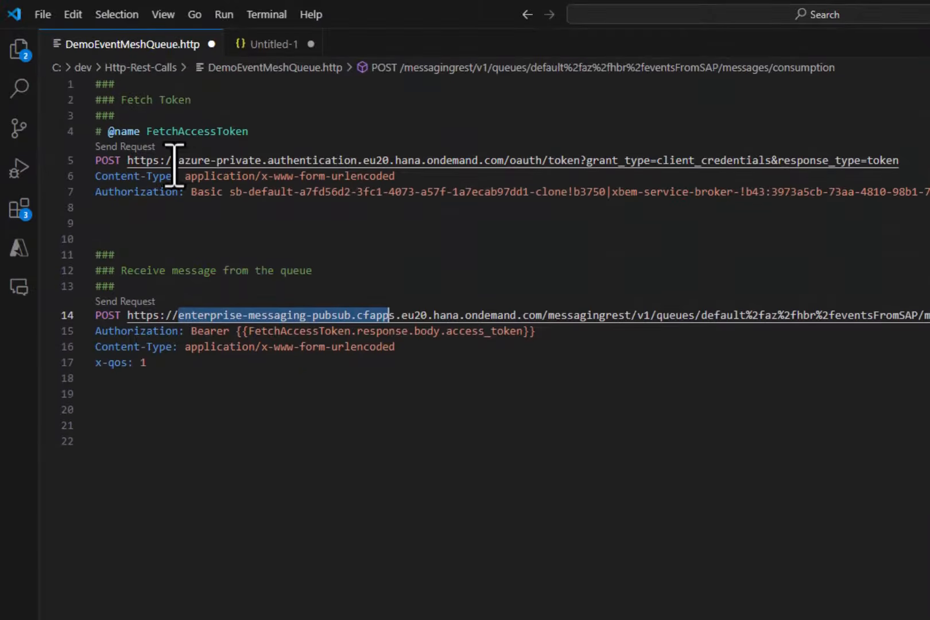
drag(127, 164, 580, 149)
click(586, 160)
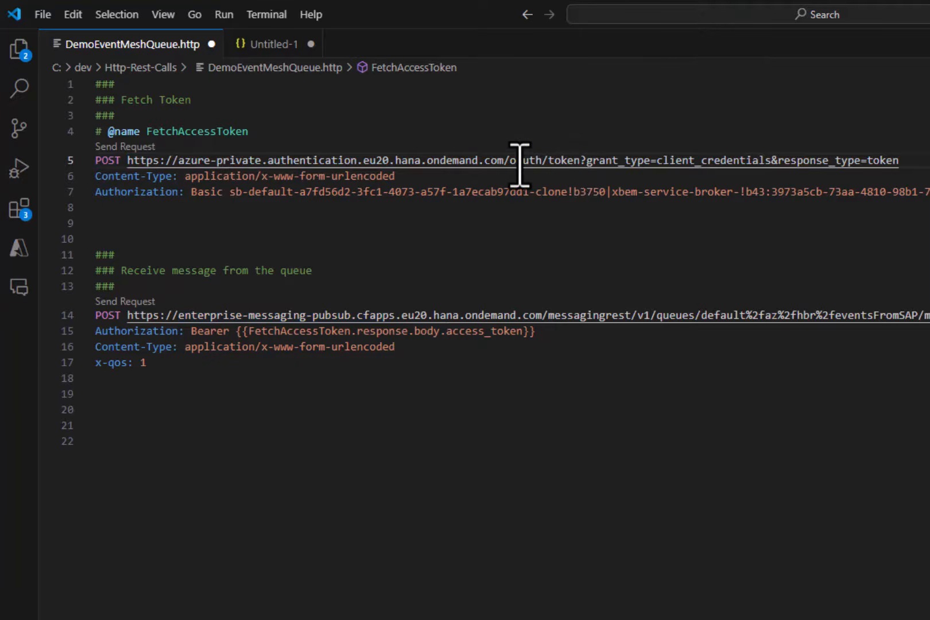
- Clear the credentials after Basic in the Authorization header of the FetchAccessToken request
double_click(166, 193)
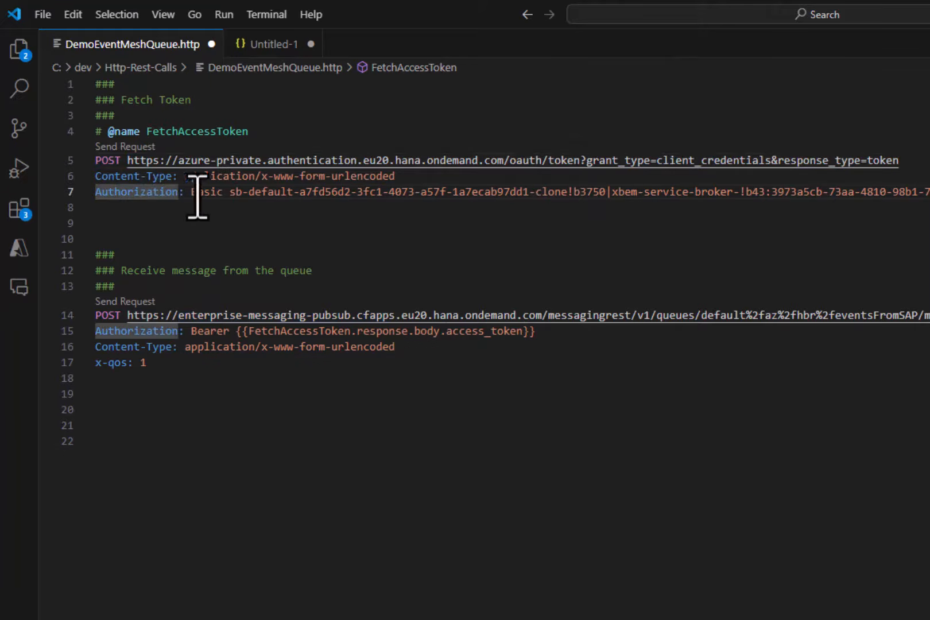
click(229, 193)
key(shift+End)
key(Delete)
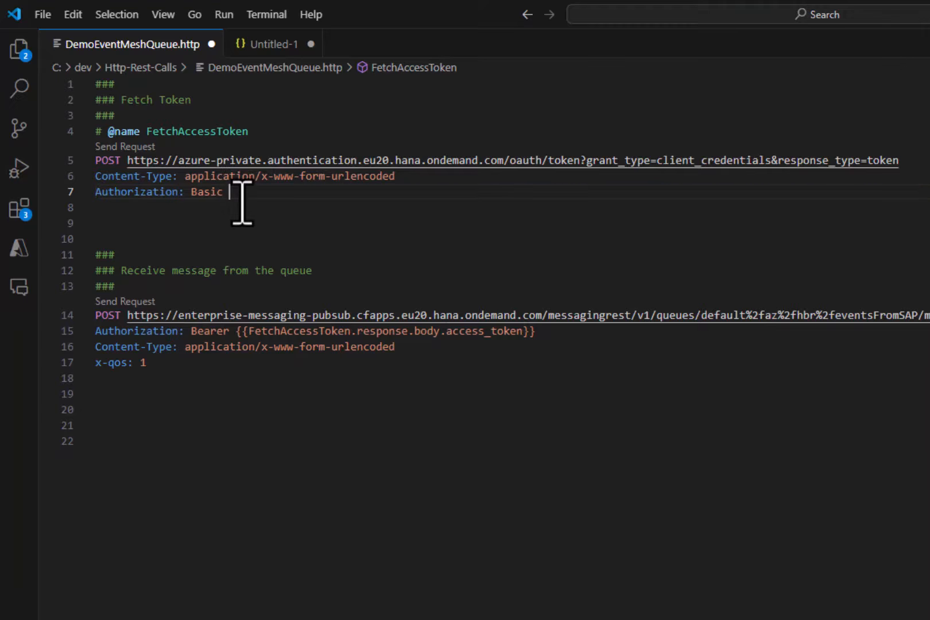
- Copy the httprest entry's client ID from the service key into the FetchAccessToken request's Basic Authorization header
click(261, 46)
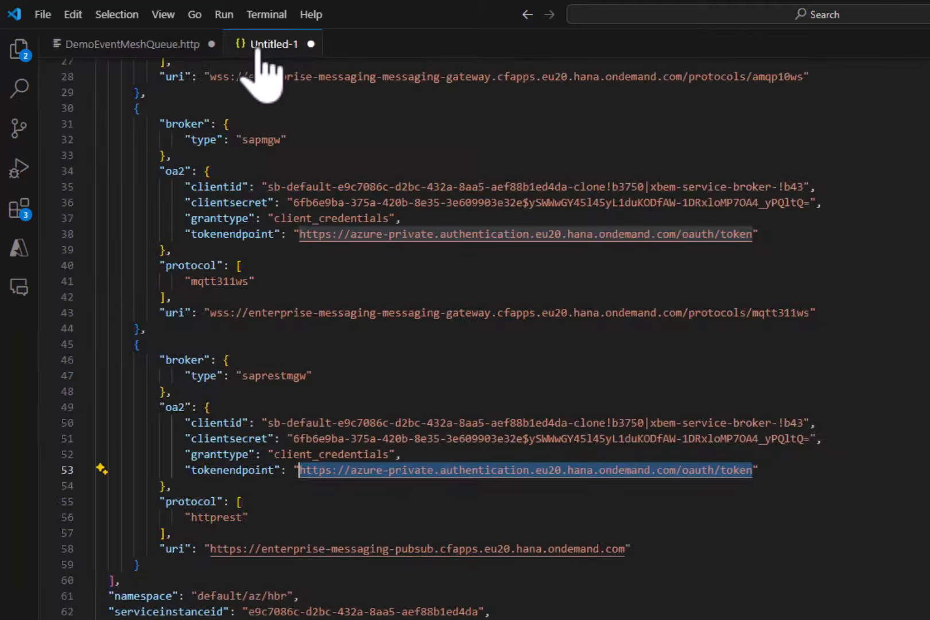
scroll(341, 405, up, 1)
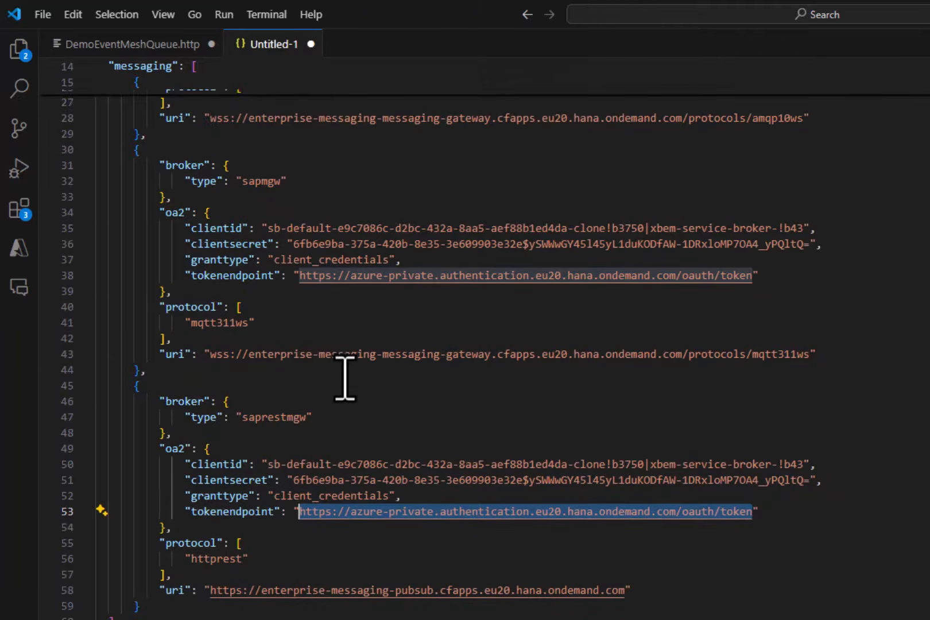
click(267, 465)
drag(267, 465, 799, 465)
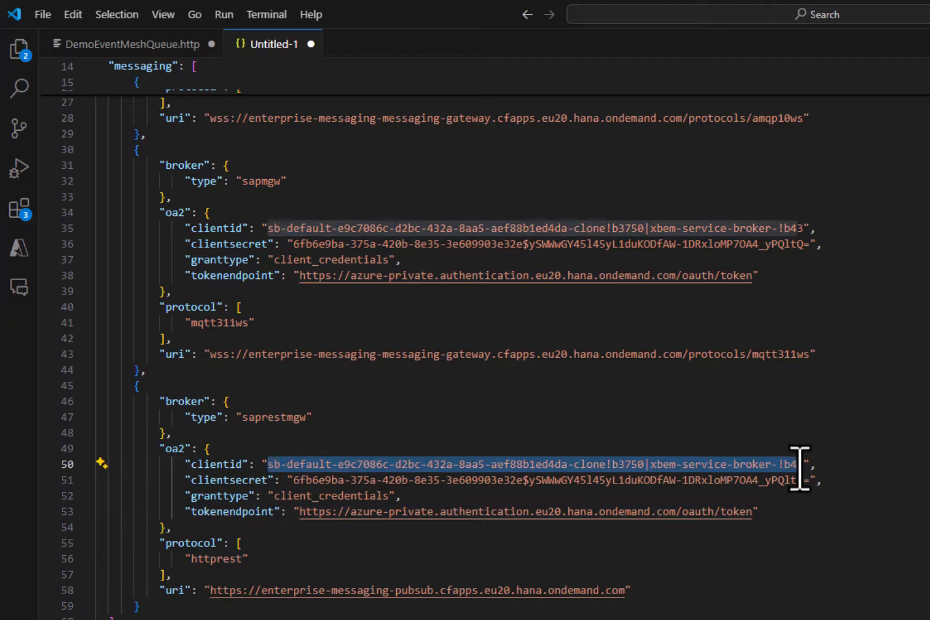
click(120, 45)
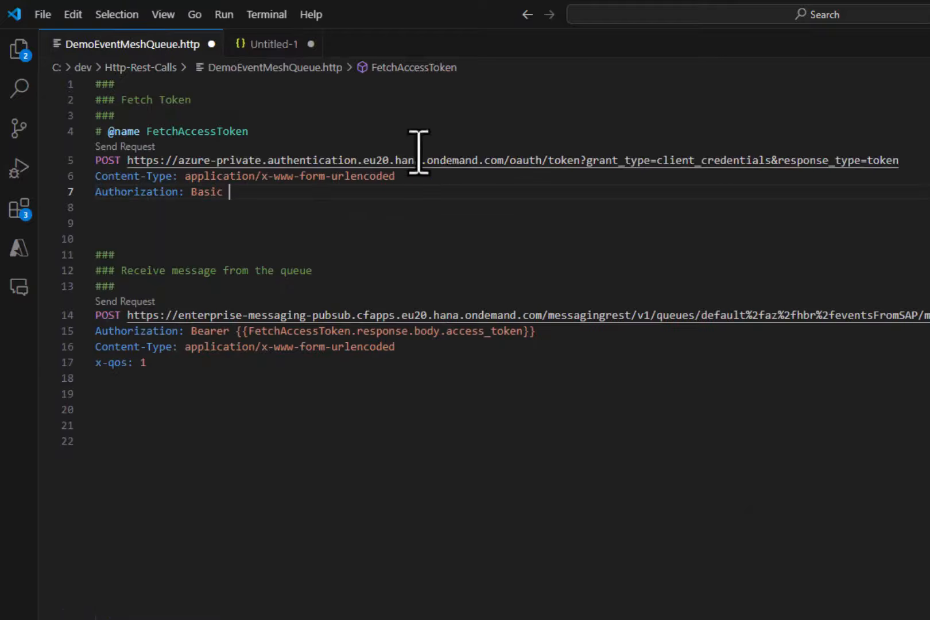
text(sb-default-e9c7086c-d2bc-432a-8aa5-aef88b1ed4da-clone!b3750|xbem-service-broker-!b43)
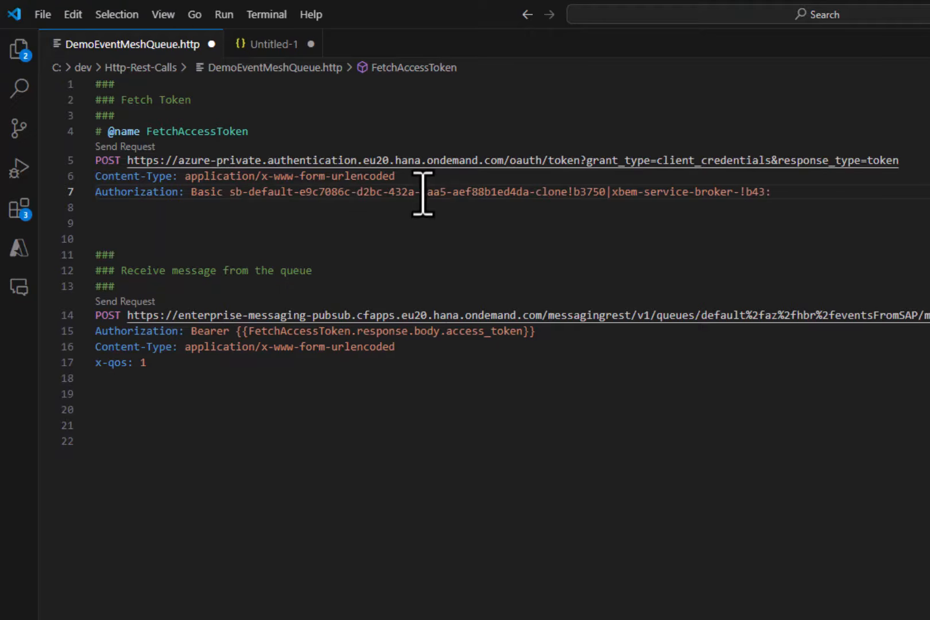
- Complete the Basic Authorization header with a colon and the httprest entry's client secret from the service key
click(268, 46)
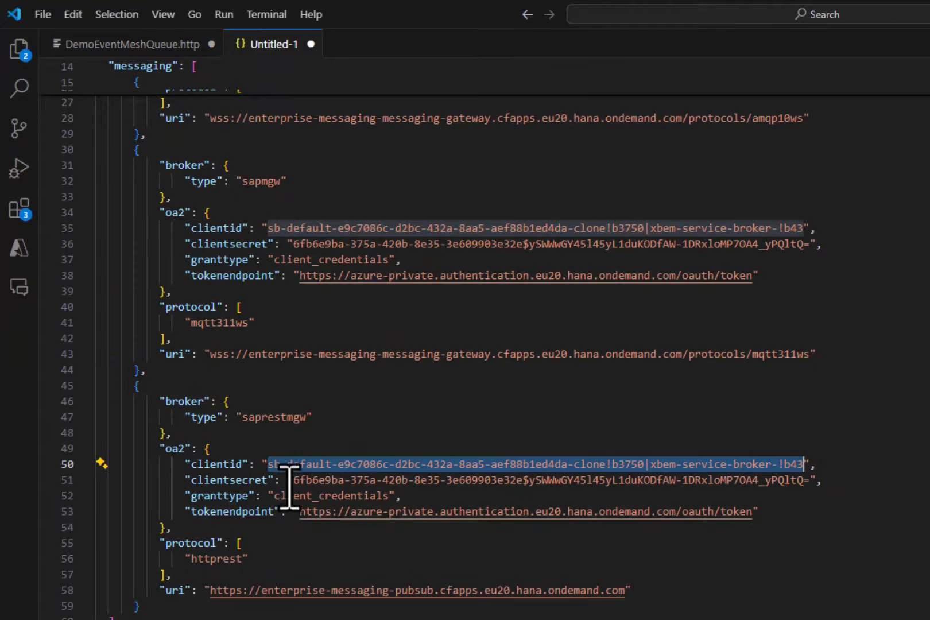
drag(291, 485, 807, 485)
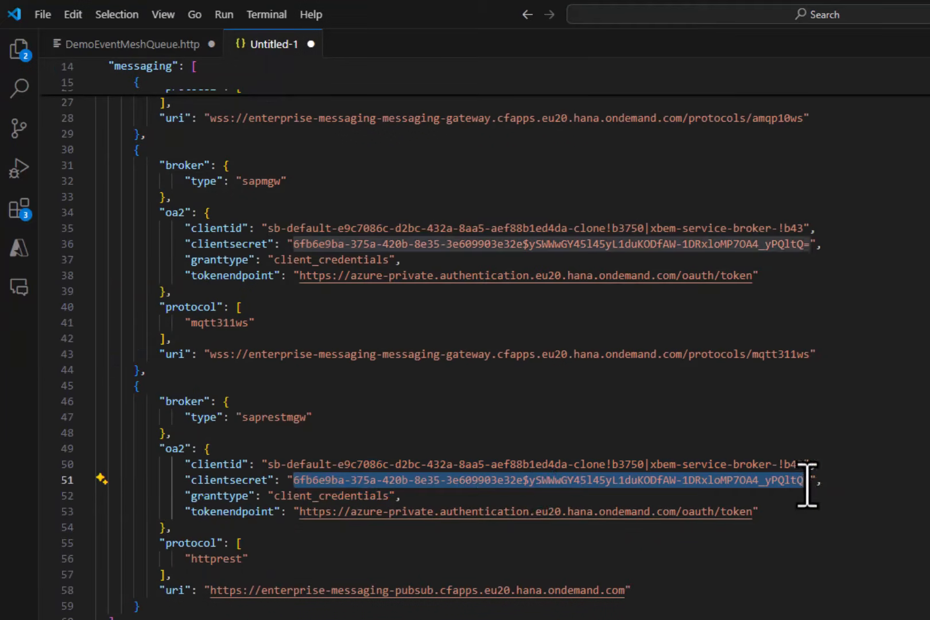
key(ctrl+c)
click(183, 46)
text(:)
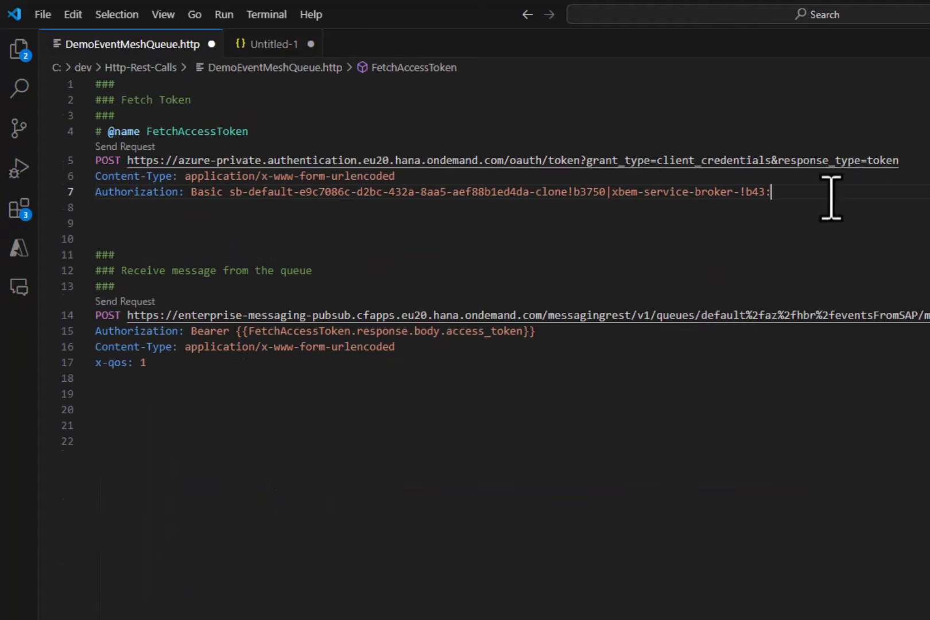
key(ctrl+v)
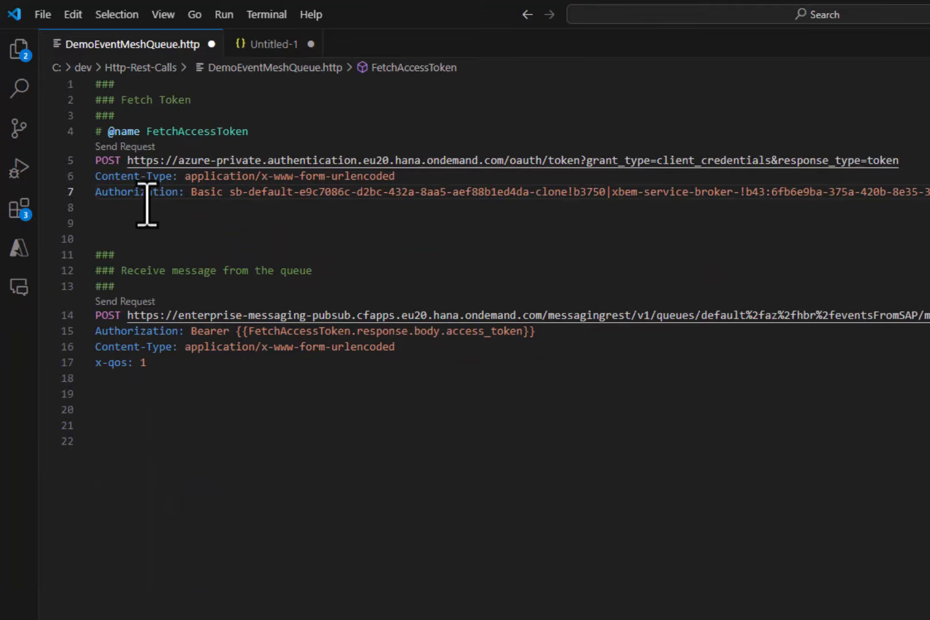
- Send the FetchAccessToken request and examine the access token in the response
click(143, 224)
click(124, 147)
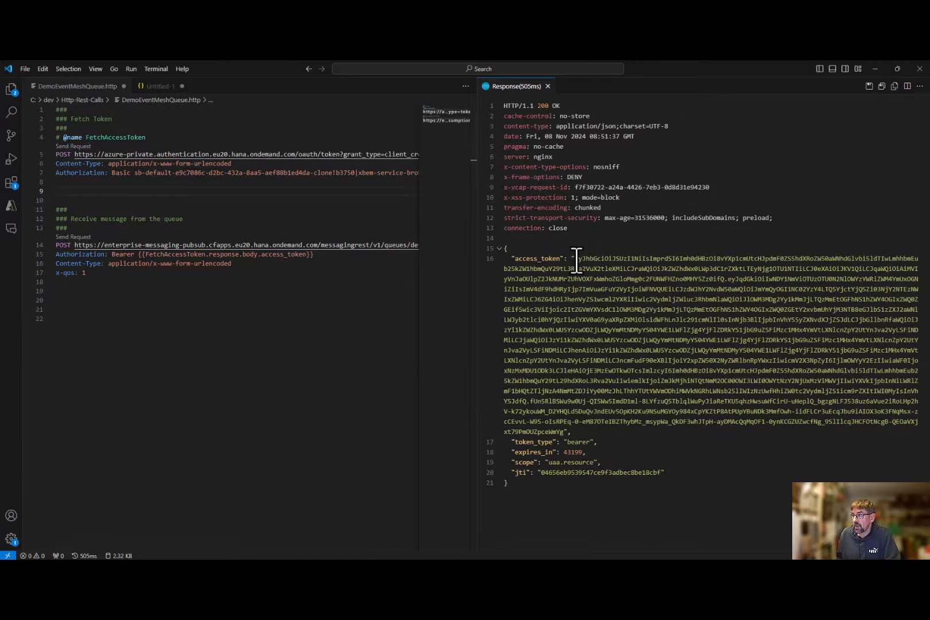
drag(575, 259, 557, 432)
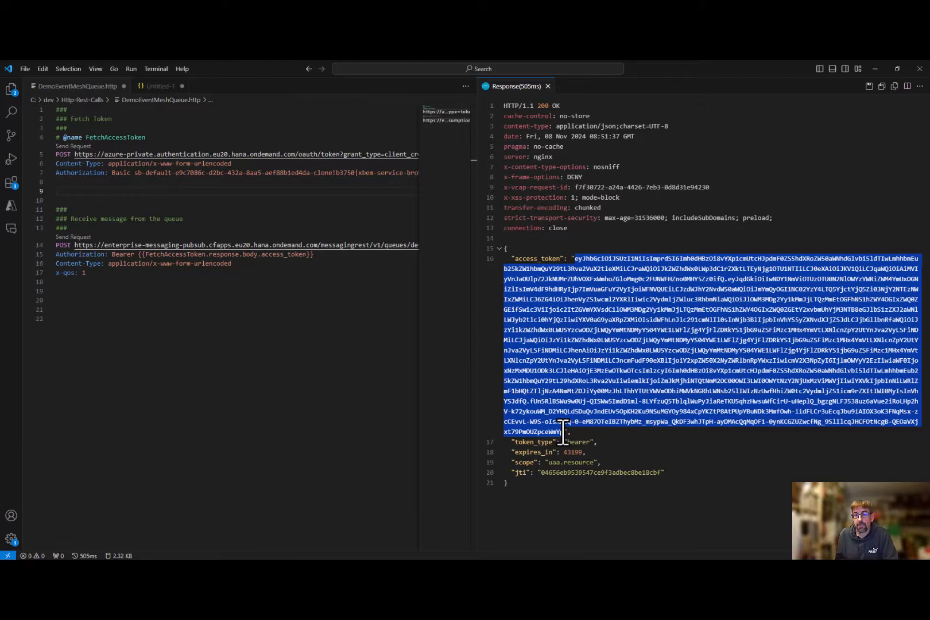
- Find the httprest URI in the service key and compare it with the host of the receive-message request
click(155, 86)
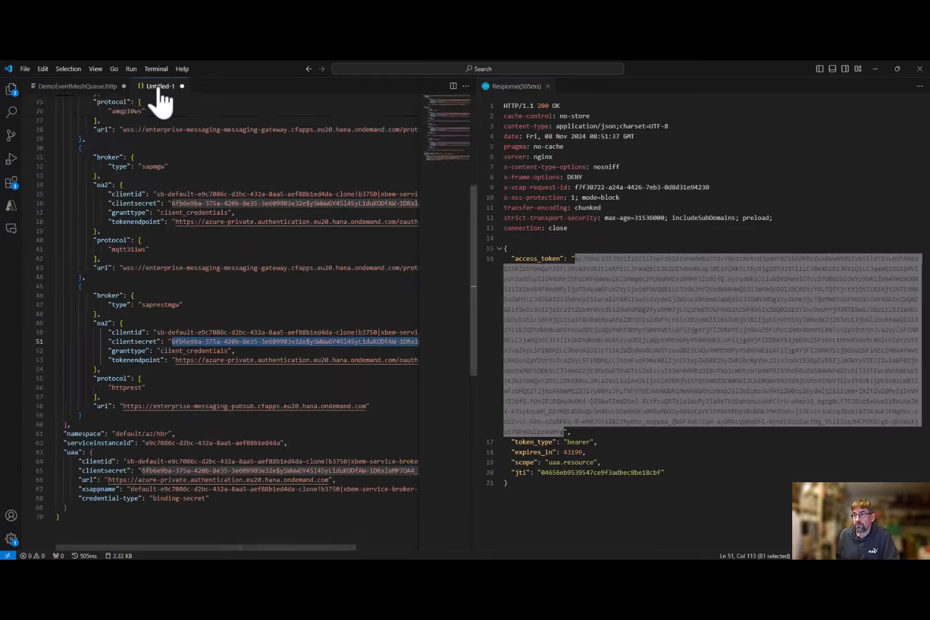
click(176, 360)
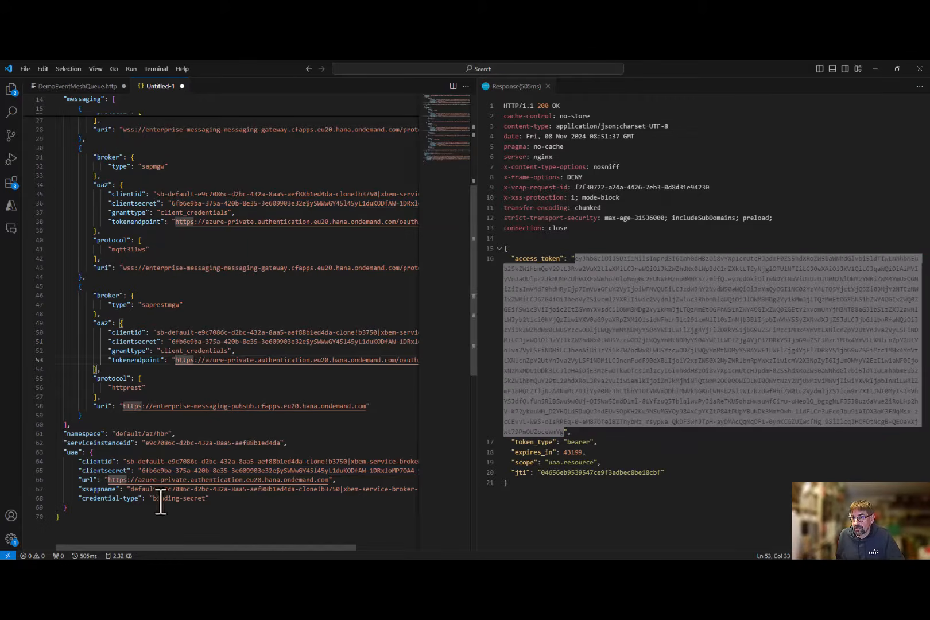
drag(364, 409, 128, 409)
click(76, 87)
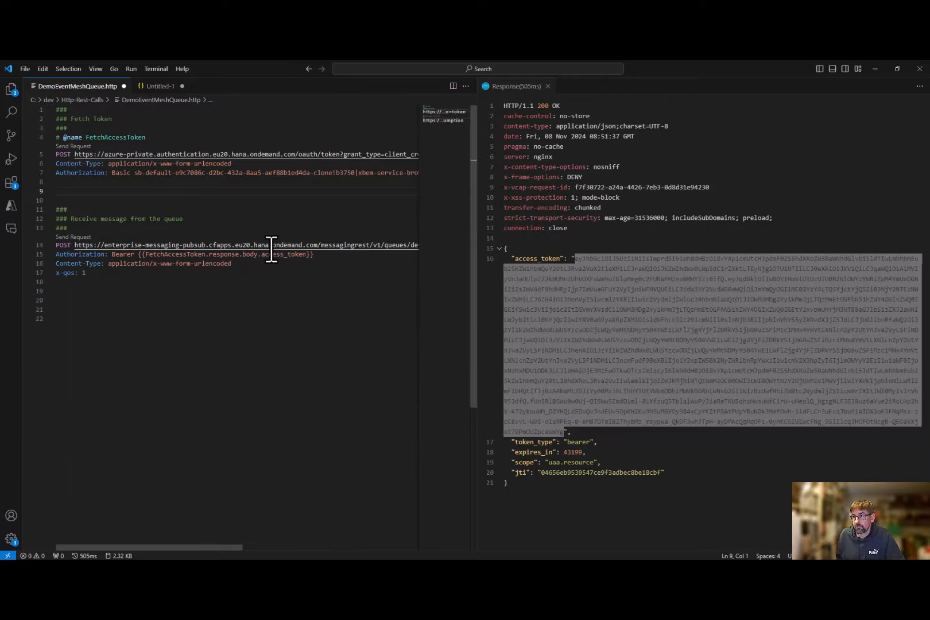
- Compare the queue path in the receive-message URL with the businesspartners queue name in SAP Event Mesh
drag(212, 547, 313, 540)
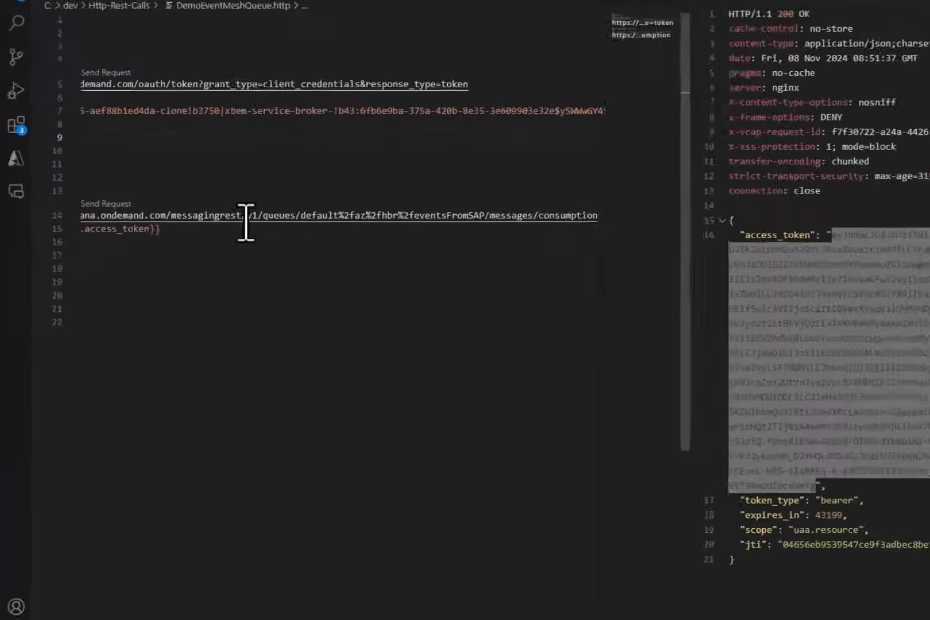
drag(414, 178, 679, 178)
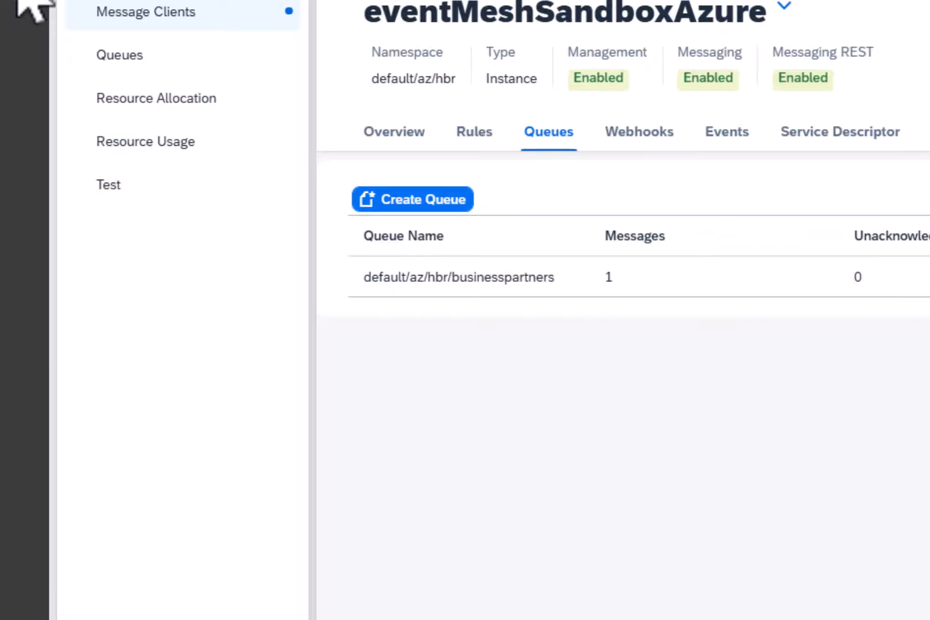
drag(364, 277, 466, 277)
double_click(499, 278)
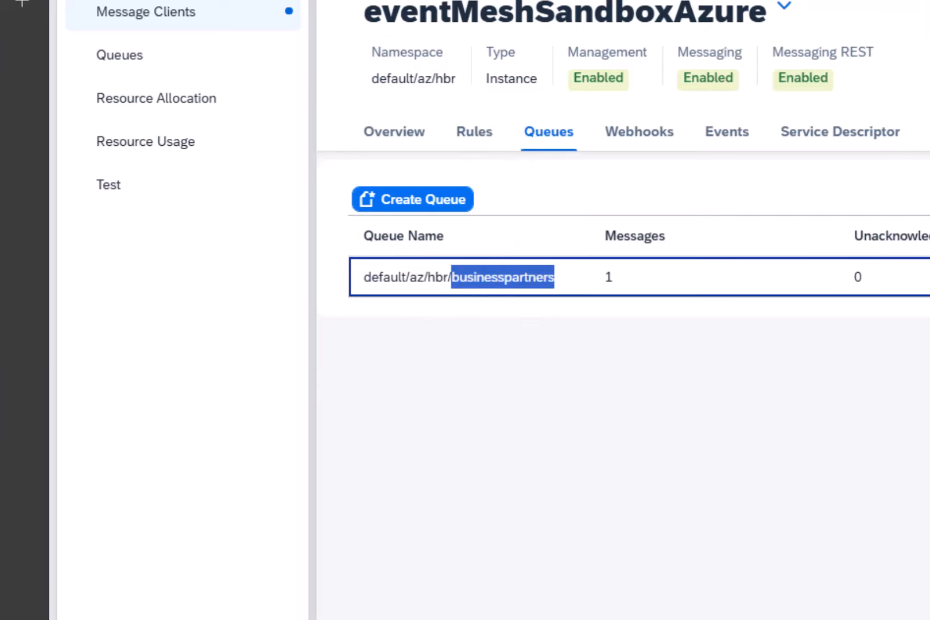
- Switch to Visual Studio Code and replace eventsFromSAP with businesspartners in the queue path of the receive-message URL
key(alt+Tab)
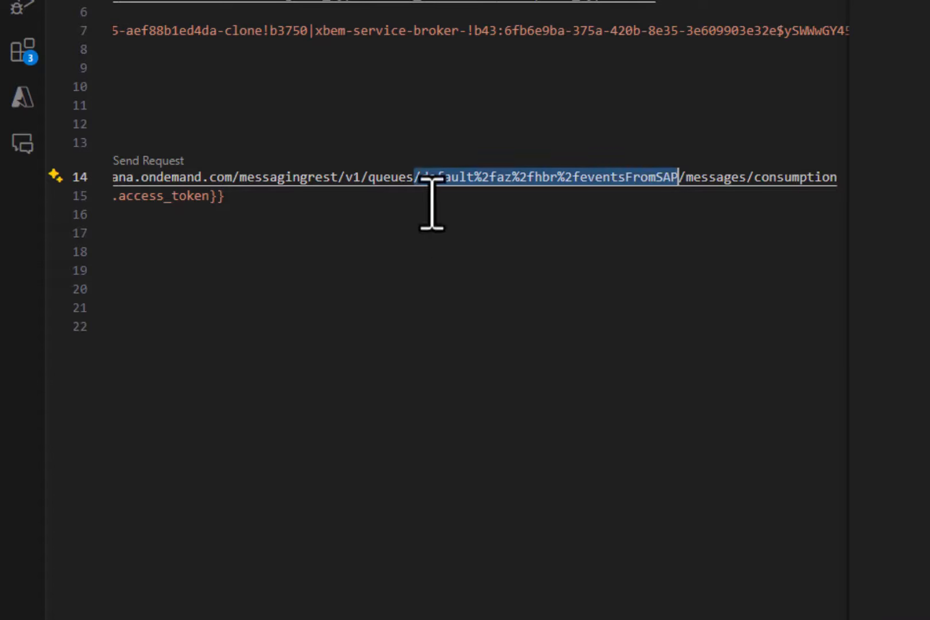
click(630, 239)
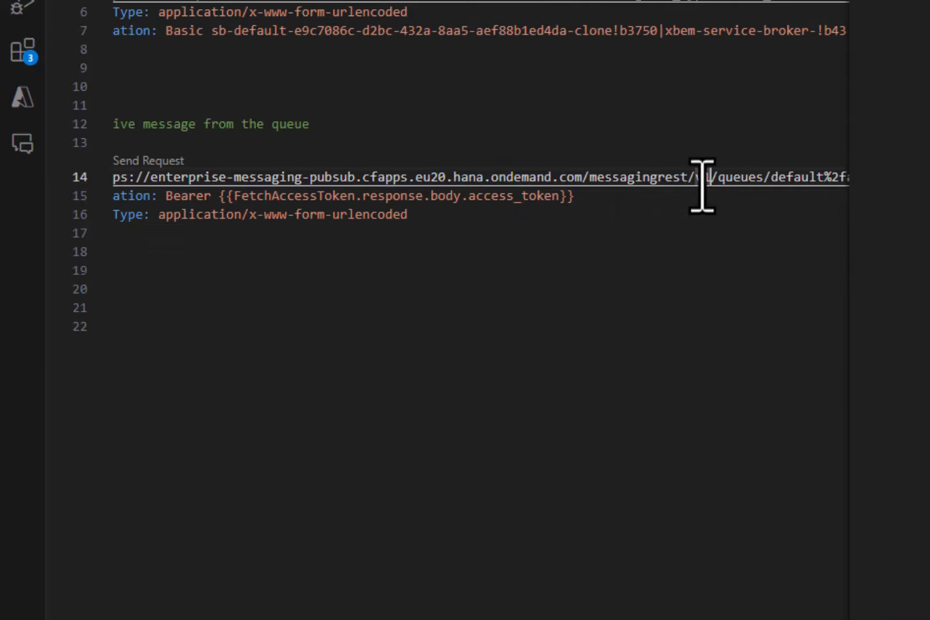
key(Right)
key(Right)
key(Right)
key(Right)
key(Right)
key(Right)
key(Right)
key(Right)
key(Right)
key(Right)
key(Right)
key(Right)
key(Right)
key(Right)
key(Right)
key(Right)
key(Right)
key(Right)
key(Right)
key(Right)
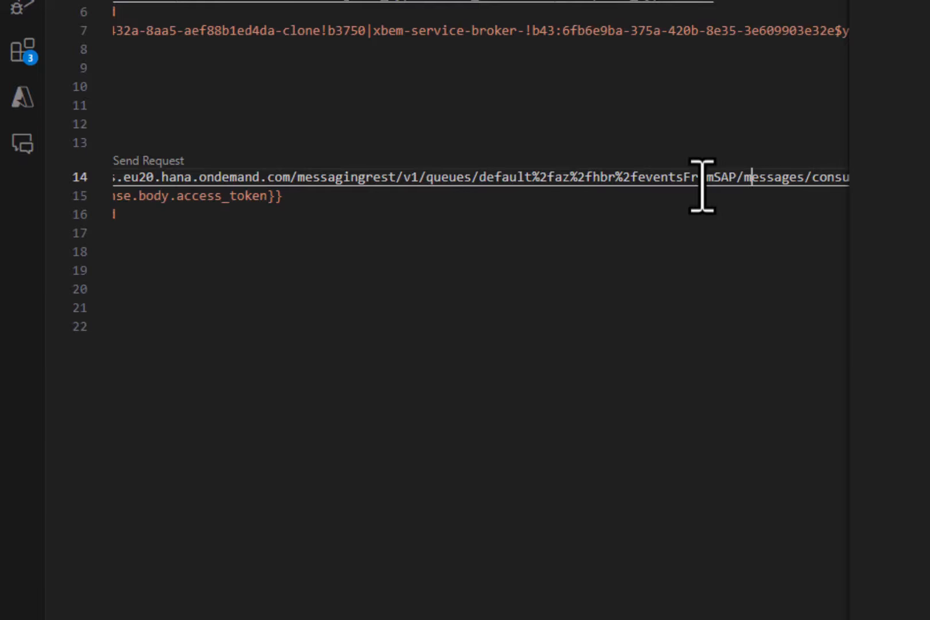
key(Left)
key(Left)
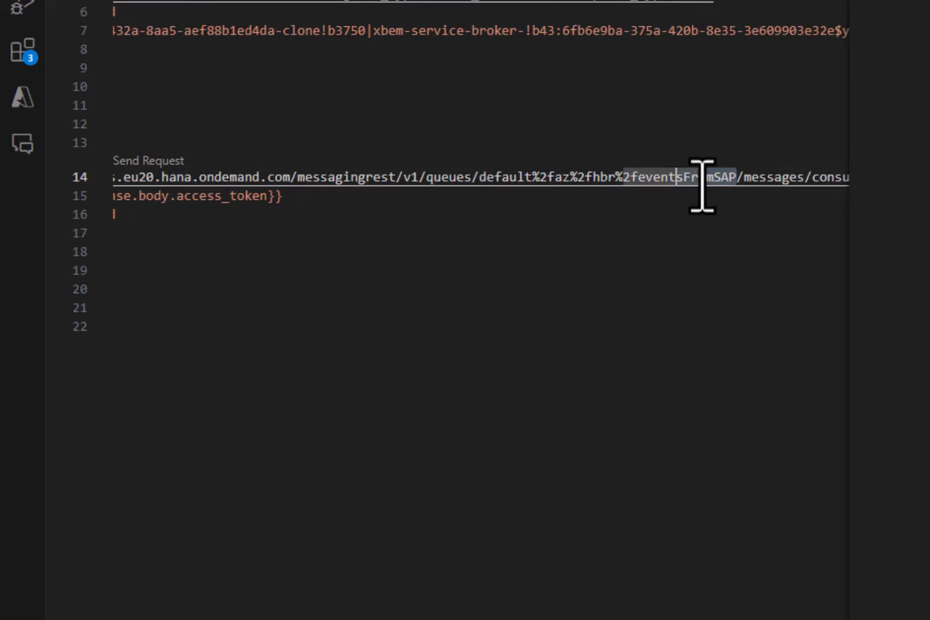
key(ctrl+v)
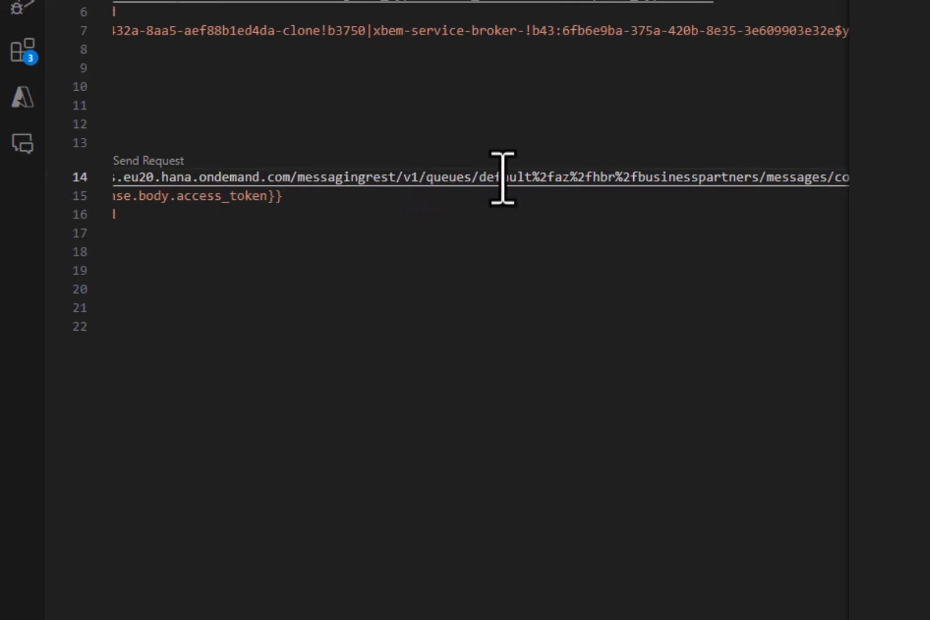
- Check the %2f separators in the queue path and send the receive-message request
drag(533, 178, 554, 177)
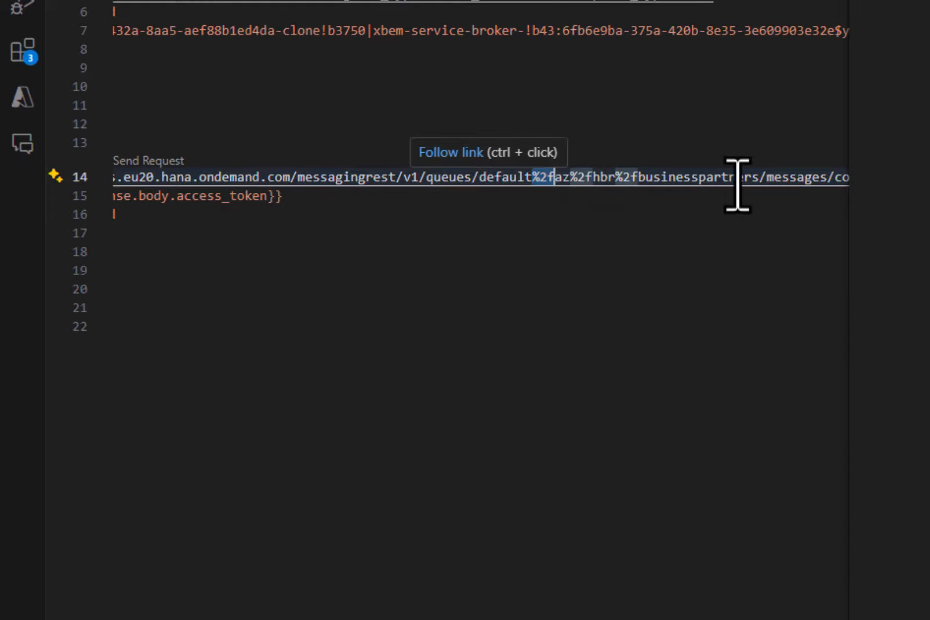
click(560, 255)
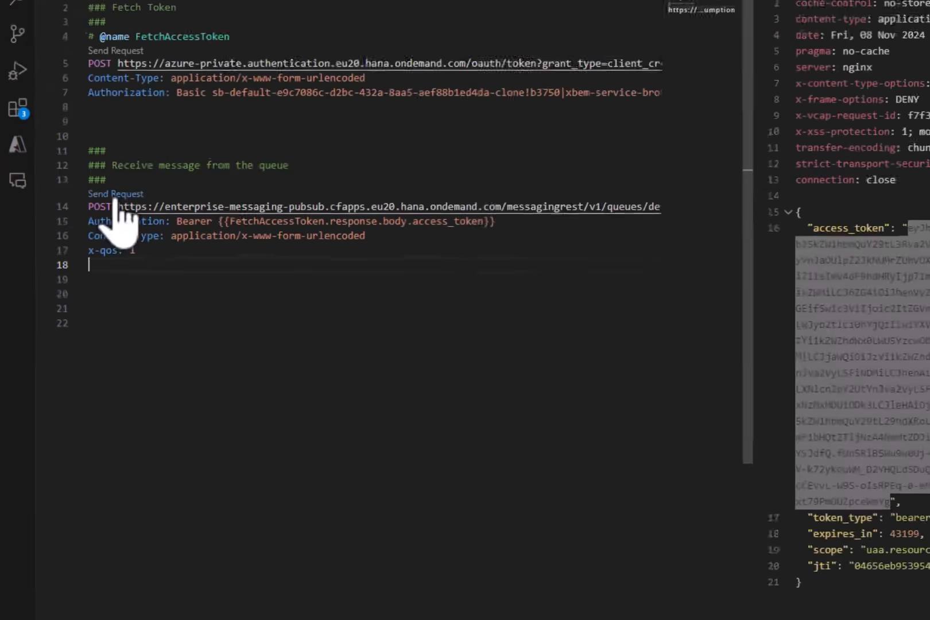
click(148, 160)
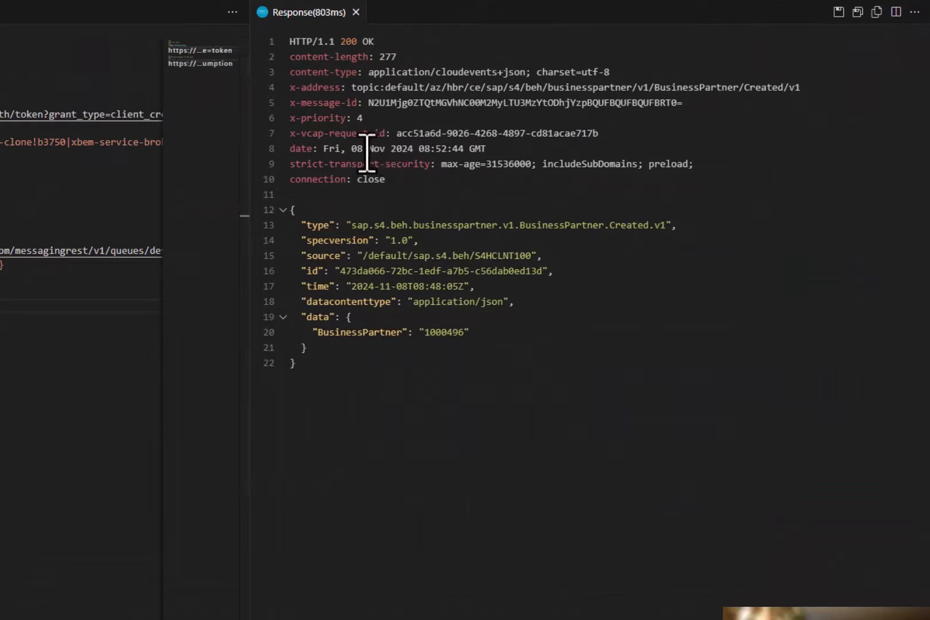
- Switch to SAP Event Mesh, refresh the queue list and check the unacknowledged messages of the businesspartners queue
mouse_move(602, 619)
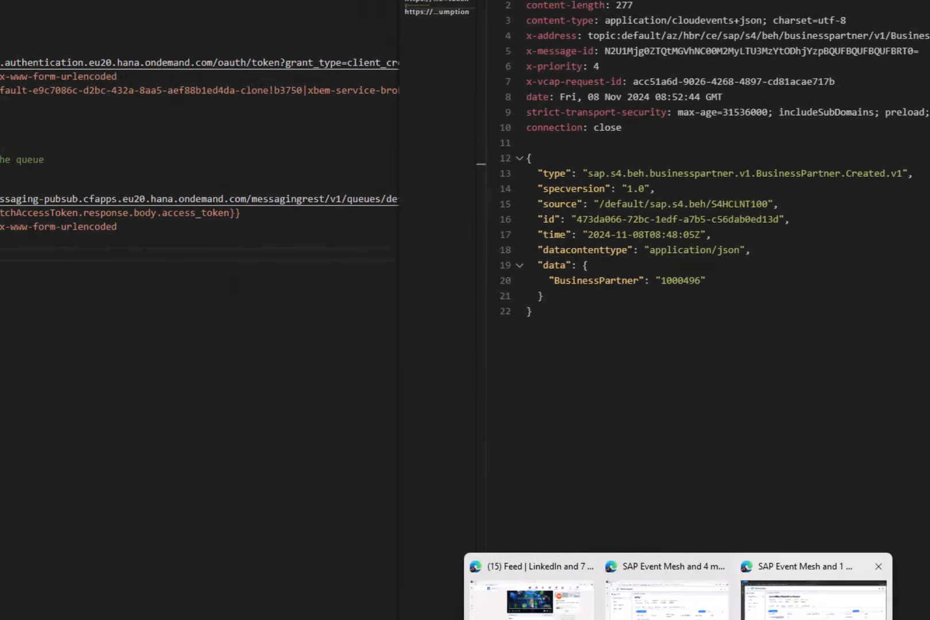
click(737, 603)
click(861, 215)
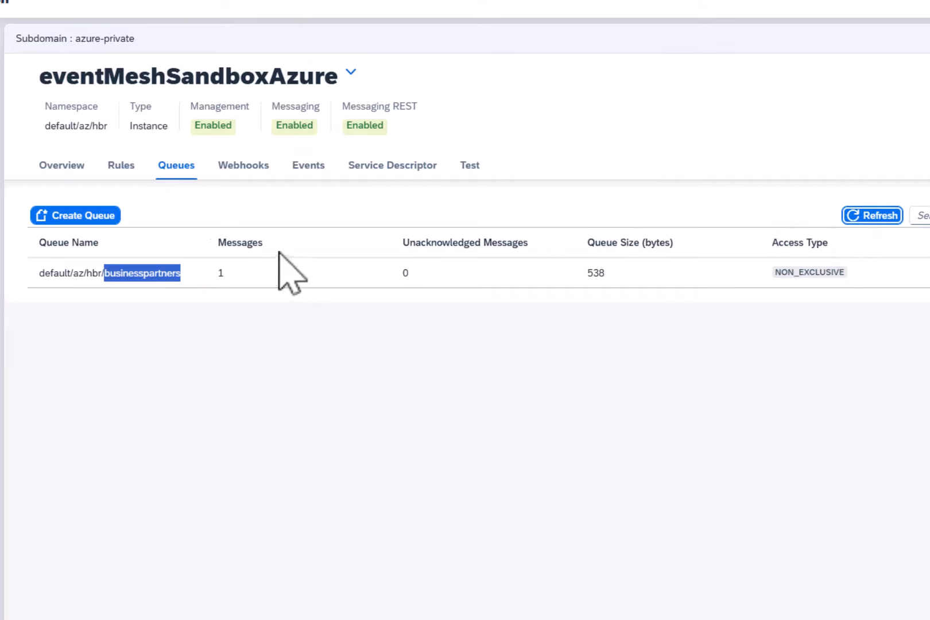
double_click(404, 273)
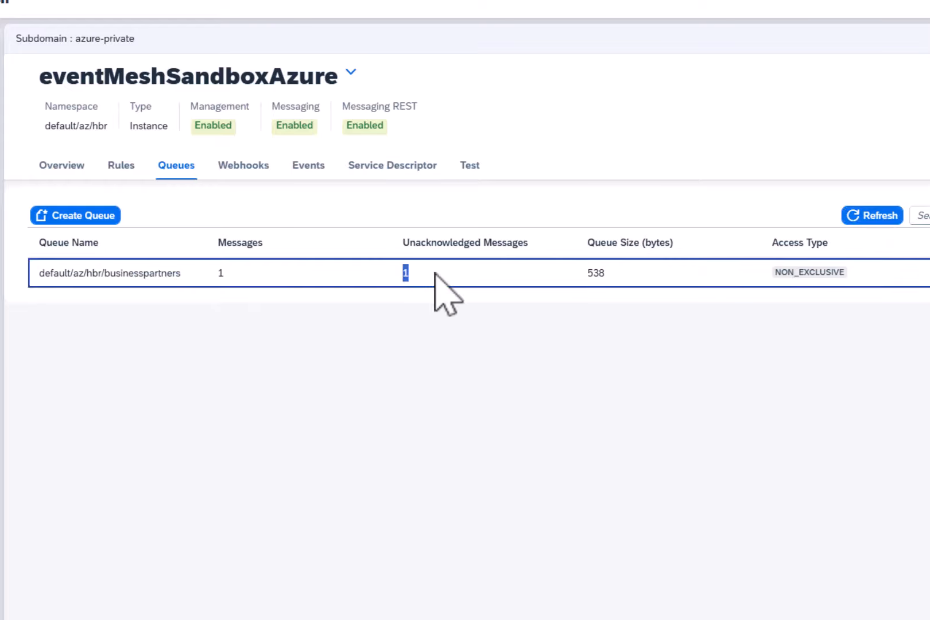
click(509, 419)
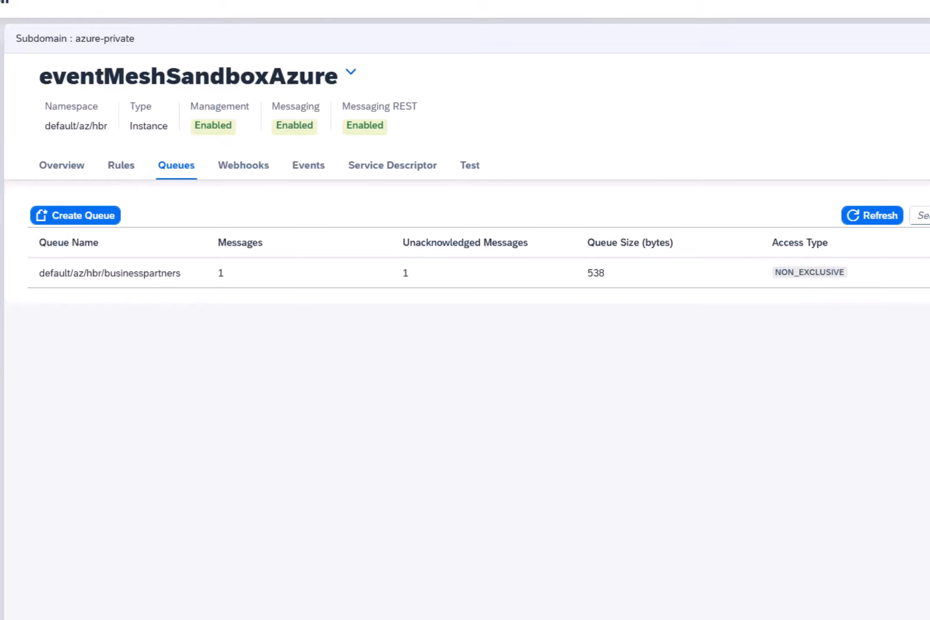
- Compare the BusinessPartner number in the Visual Studio Code response with the business partner displayed in SAP
click(552, 594)
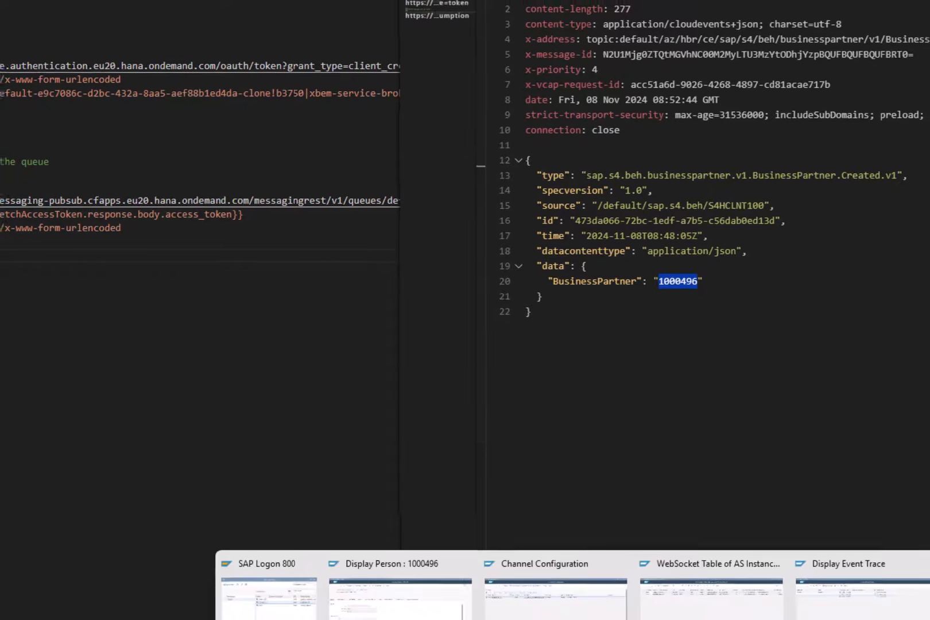
click(438, 535)
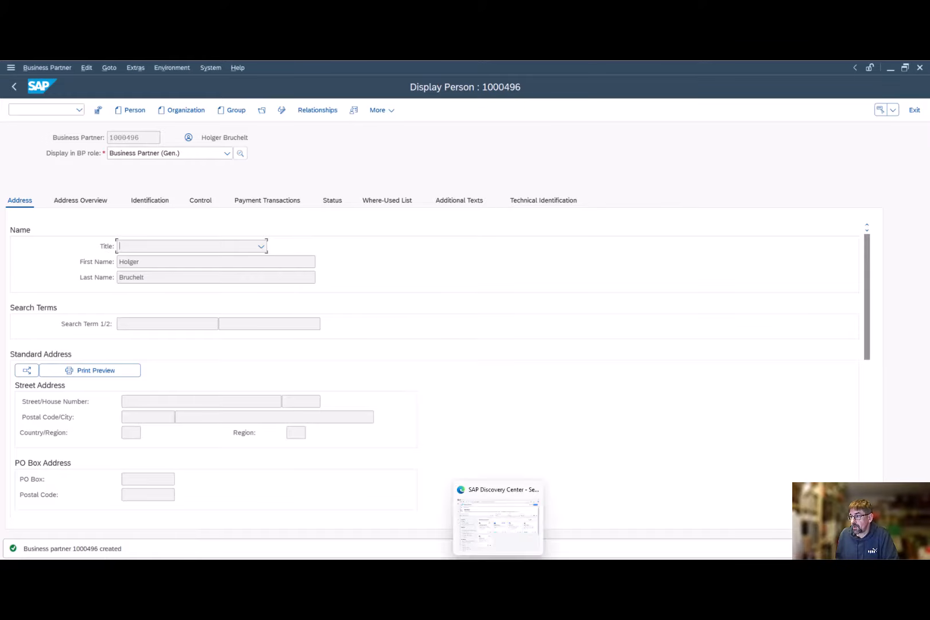
mouse_move(605, 568)
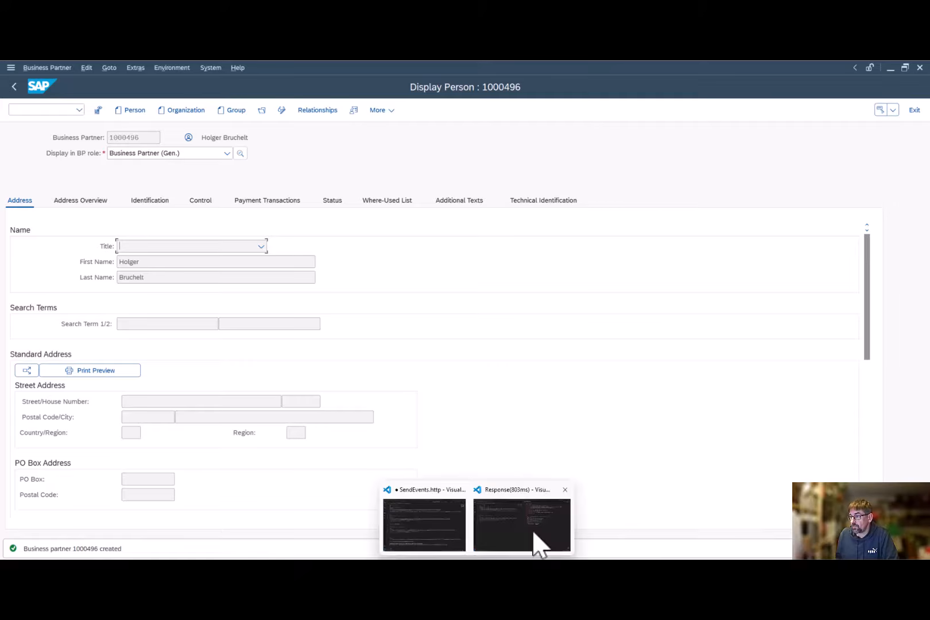
click(535, 544)
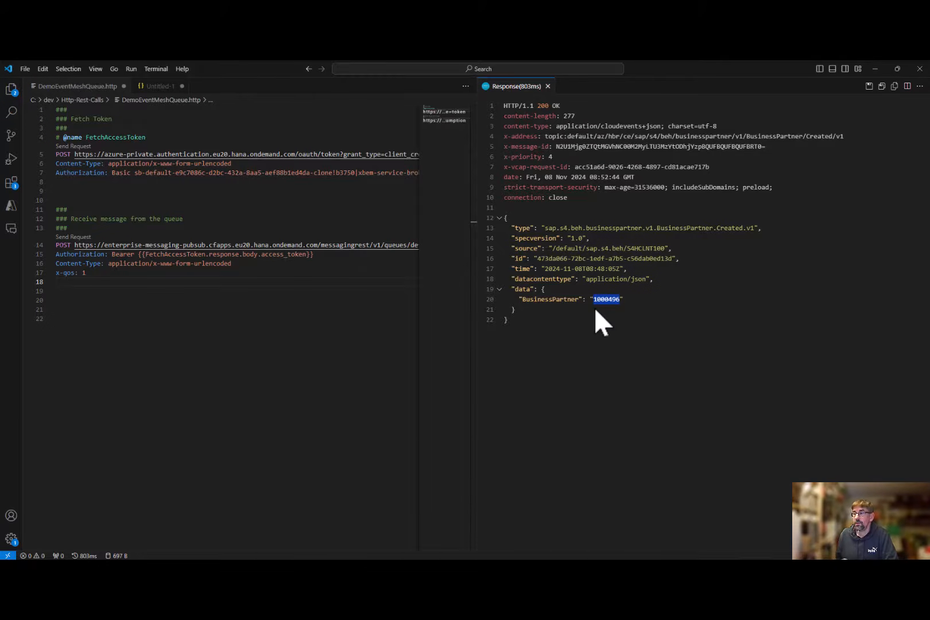